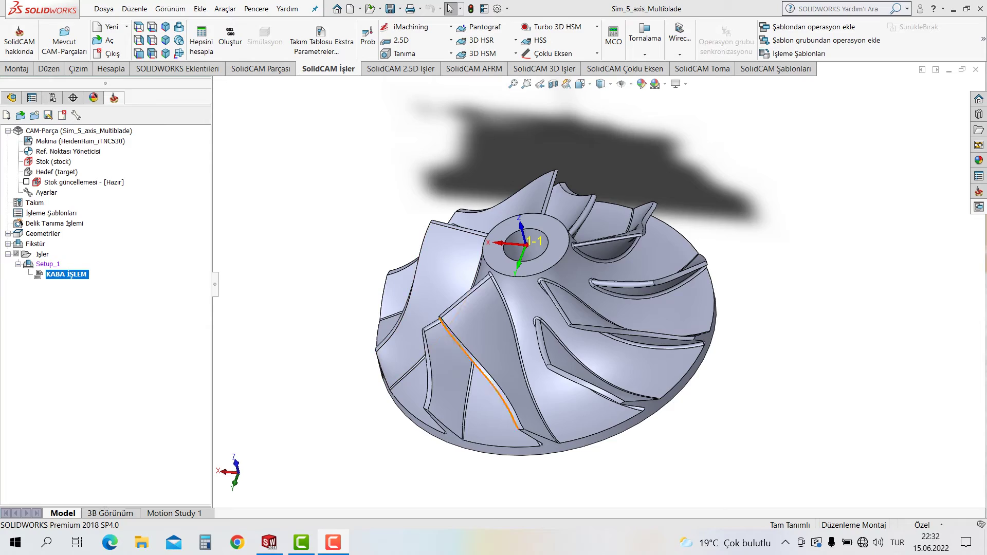
Step: Orbit and zoom the impeller to inspect its blades
{"action": "middle_click_drag", "start_coordinate": [494, 371], "coordinate": [463, 339]}
{"action": "middle_click_drag", "start_coordinate": [514, 309], "coordinate": [453, 268]}
{"action": "scroll", "coordinate": [514, 288], "scroll_direction": "down", "scroll_amount": 5}
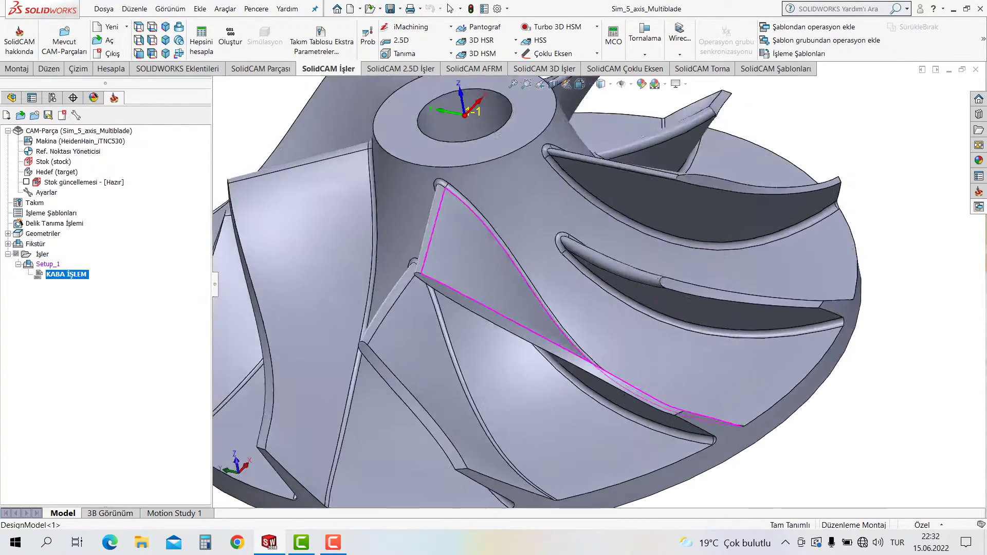
{"action": "mouse_move", "coordinate": [514, 288]}
{"action": "middle_mouse_down"}
{"action": "mouse_move", "coordinate": [484, 319]}
{"action": "mouse_move", "coordinate": [514, 309]}
{"action": "mouse_move", "coordinate": [519, 349]}
{"action": "middle_mouse_up"}
{"action": "scroll", "coordinate": [514, 288], "scroll_direction": "up", "scroll_amount": 5}
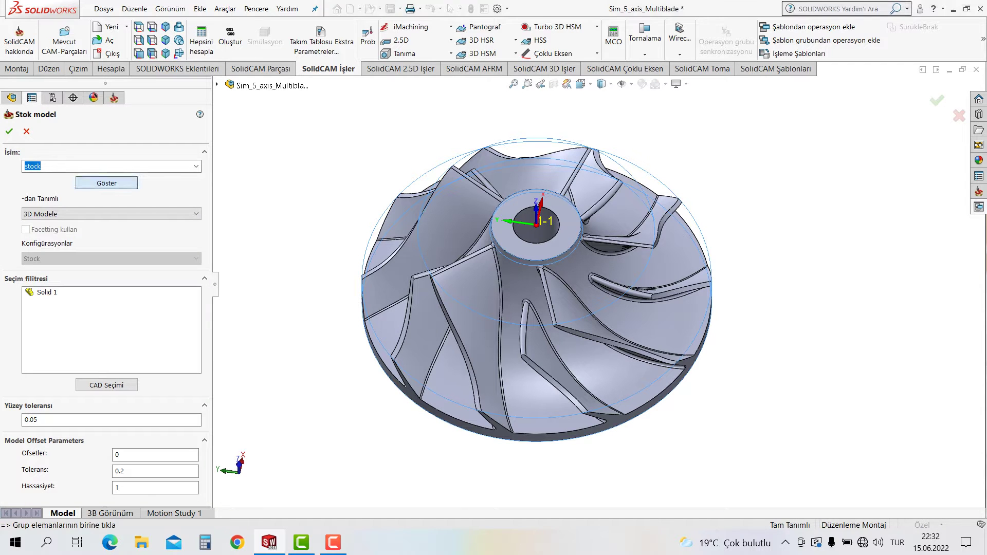
Step: Close the stock preview and the stock definition
{"action": "mouse_move", "coordinate": [201, 370]}
{"action": "left_mouse_down"}
{"action": "mouse_move", "coordinate": [185, 360]}
{"action": "mouse_move", "coordinate": [206, 355]}
{"action": "mouse_move", "coordinate": [201, 334]}
{"action": "mouse_move", "coordinate": [196, 344]}
{"action": "left_mouse_up"}
{"action": "left_click", "coordinate": [363, 177]}
{"action": "left_click", "coordinate": [9, 131]}
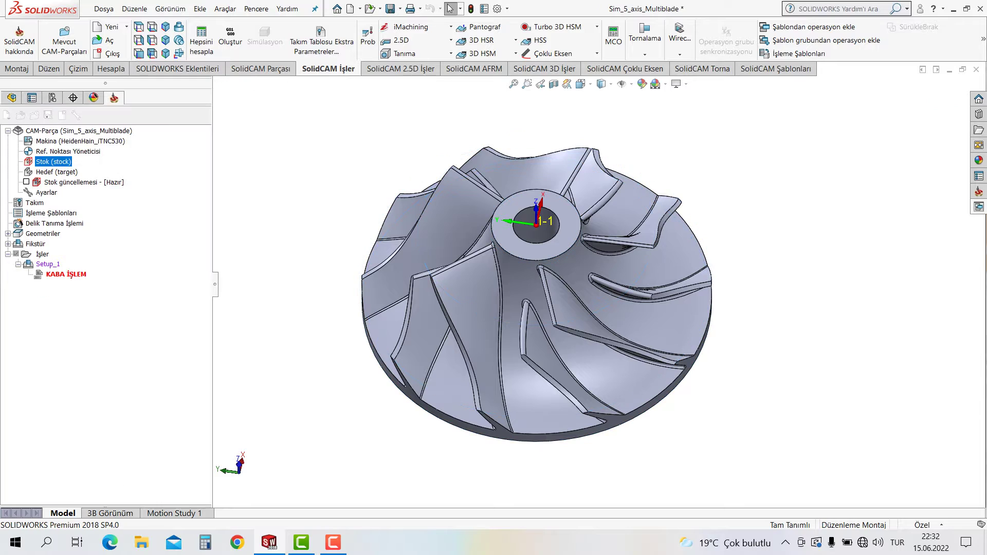
Step: Preview the Solid 1 target model, then review the HeidenHain_iTNC530 machine definition
{"action": "double_click", "coordinate": [57, 172]}
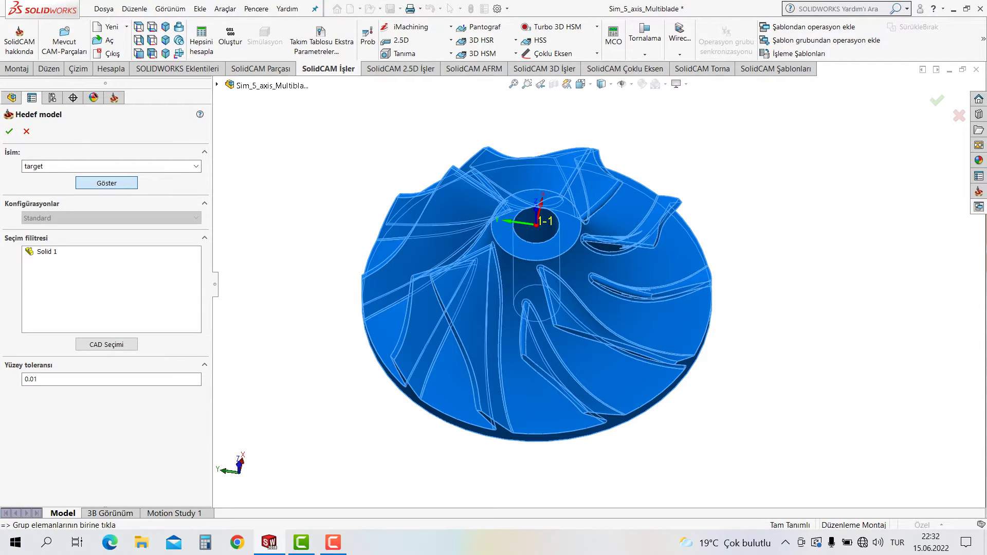
{"action": "left_click", "coordinate": [106, 183]}
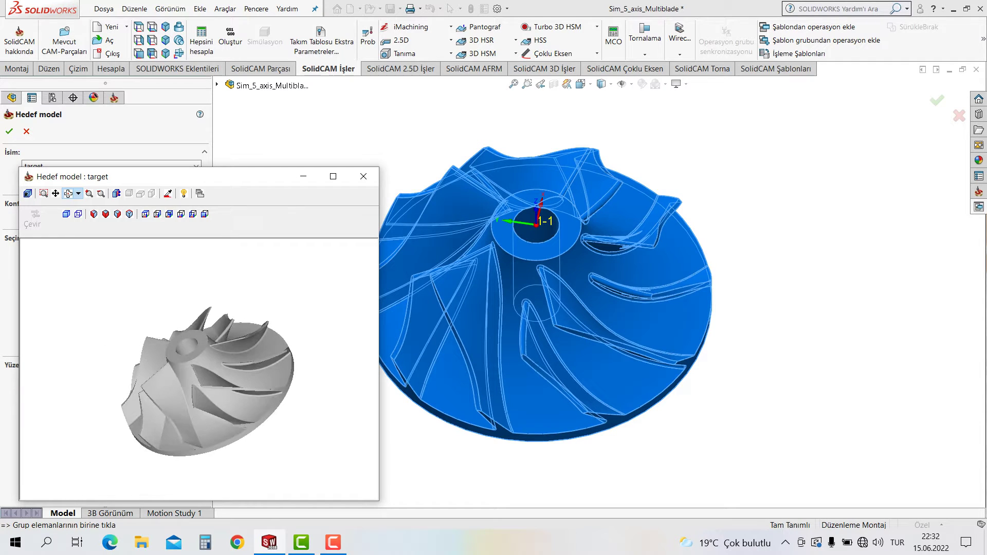
{"action": "key", "text": "Escape"}
{"action": "left_click", "coordinate": [9, 131]}
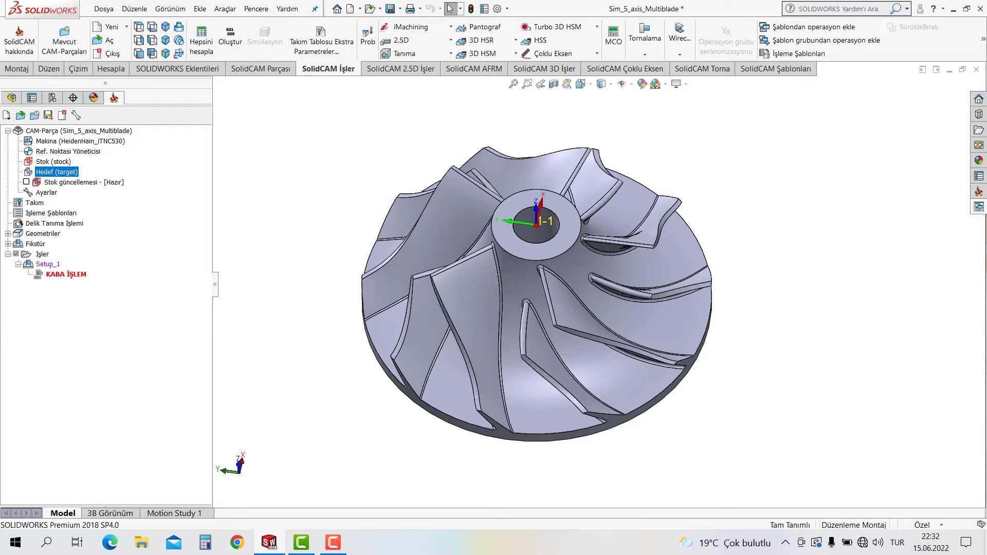
{"action": "double_click", "coordinate": [79, 140]}
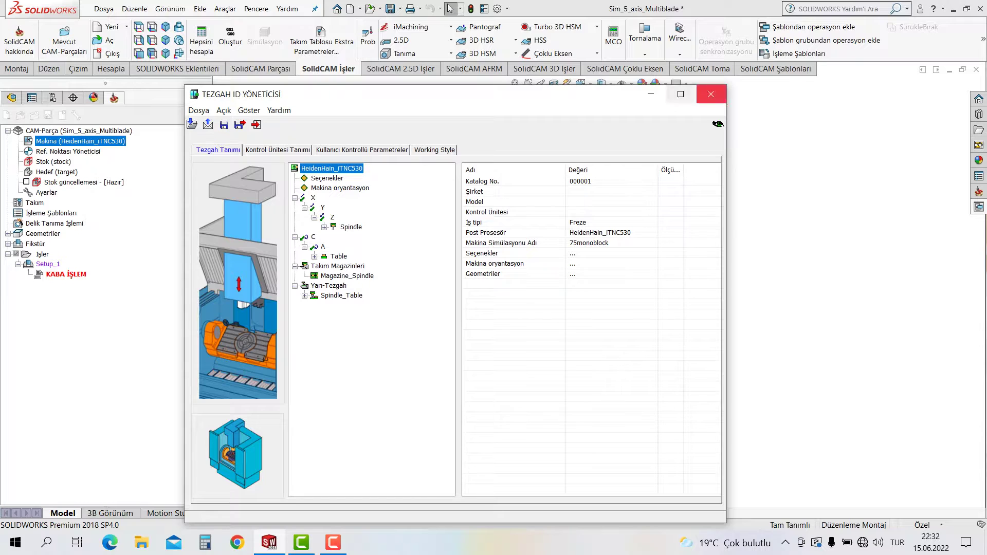
{"action": "left_click", "coordinate": [711, 94]}
Step: Add a Çoklu kanat işleme operation keeping Kaba roughing technology
{"action": "right_click", "coordinate": [55, 274]}
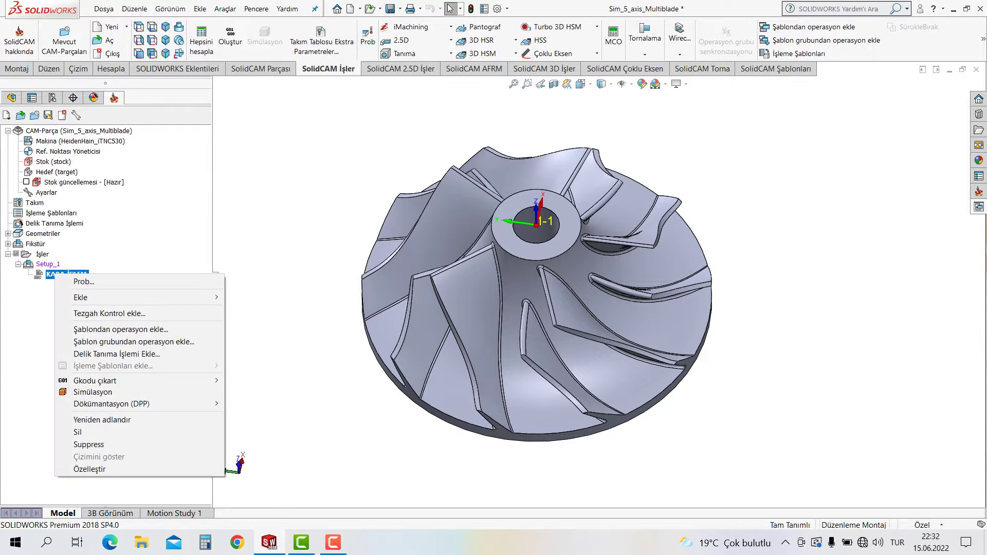
{"action": "right_click", "coordinate": [35, 254]}
{"action": "mouse_move", "coordinate": [80, 218]}
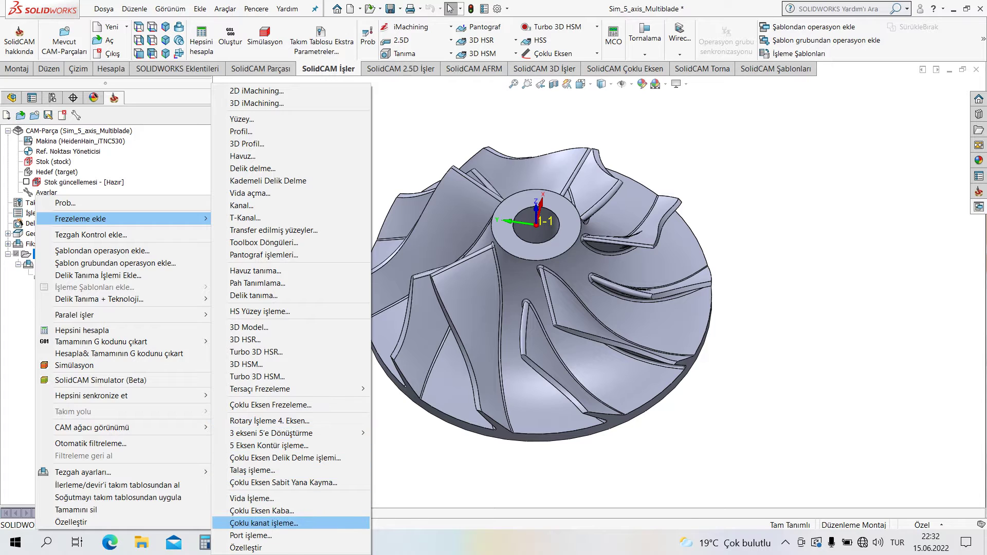
{"action": "left_click", "coordinate": [264, 523]}
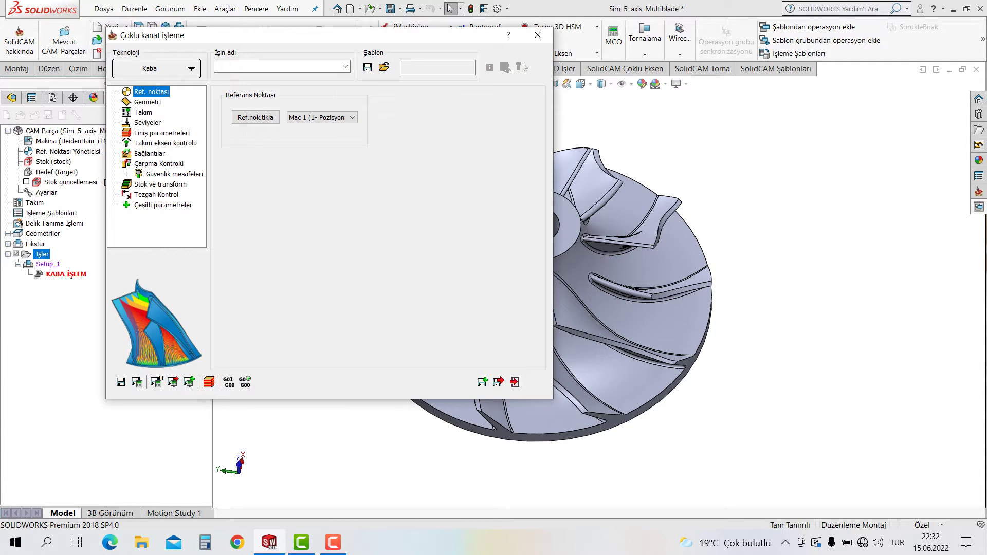
{"action": "left_click", "coordinate": [154, 69]}
{"action": "key", "text": "Return"}
{"action": "key", "text": "Escape"}
Step: Set the strategy to Merkez ve Shroud arasında ofset and begin blade face picking
{"action": "left_click", "coordinate": [148, 102]}
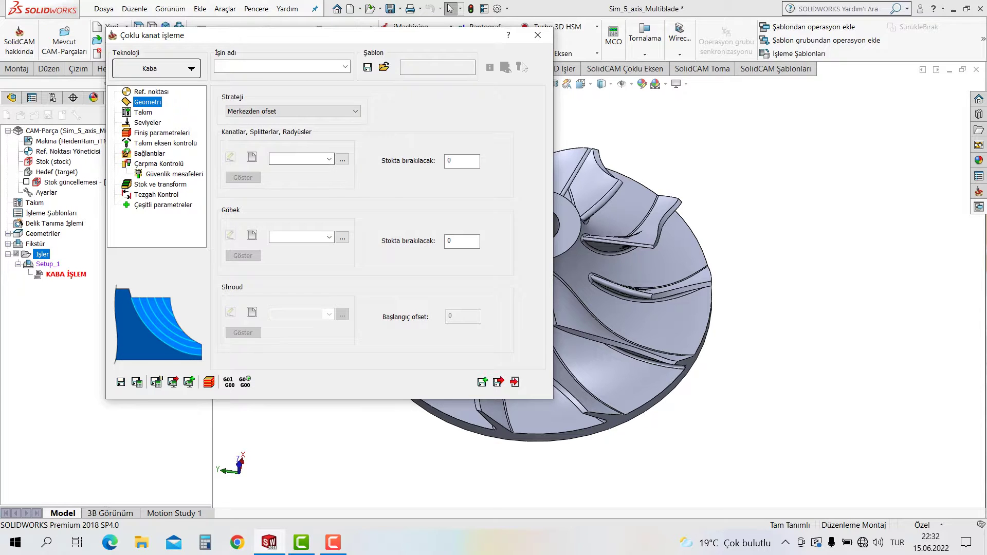
{"action": "left_click", "coordinate": [293, 111]}
{"action": "left_click", "coordinate": [278, 137]}
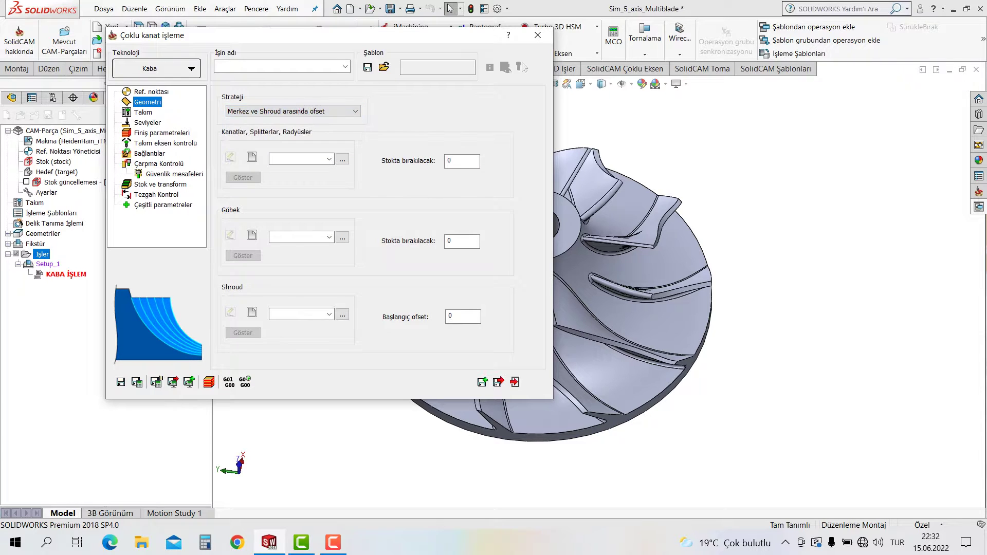
{"action": "left_click", "coordinate": [252, 157]}
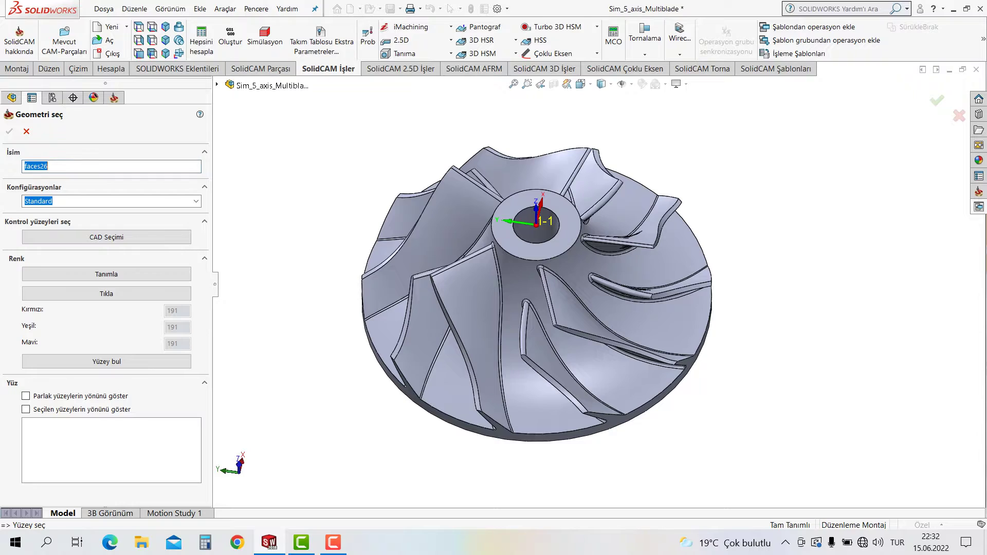
Step: Select the first blade and fillet faces for the blade geometry
{"action": "scroll", "coordinate": [494, 427], "scroll_direction": "down", "scroll_amount": 3}
{"action": "scroll", "coordinate": [493, 427], "scroll_direction": "down", "scroll_amount": 3}
{"action": "scroll", "coordinate": [494, 427], "scroll_direction": "down", "scroll_amount": 2}
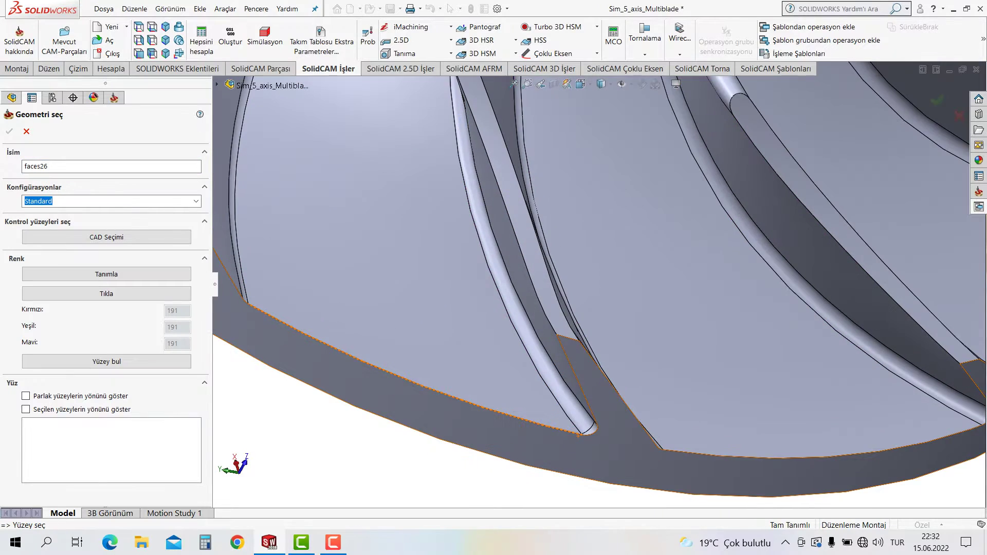
{"action": "left_click", "coordinate": [591, 428]}
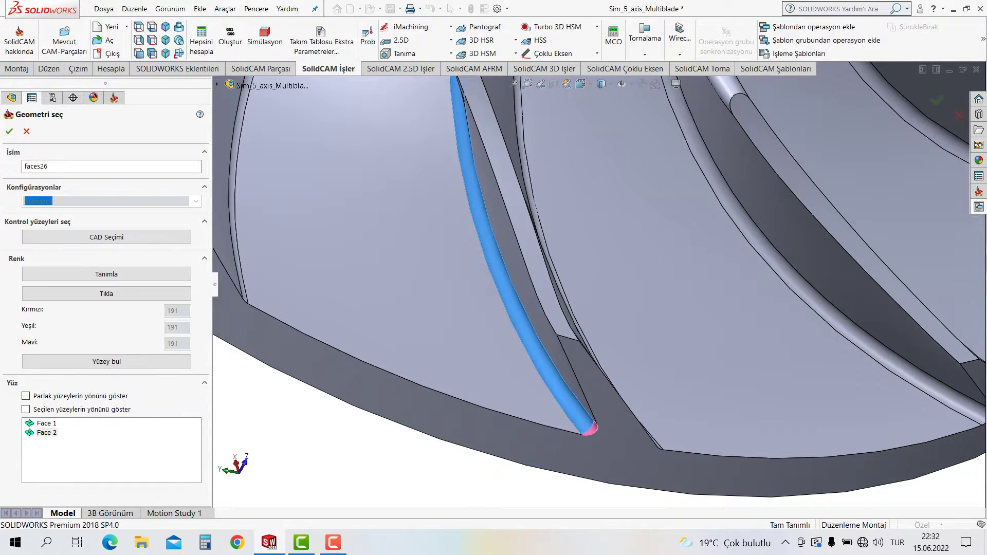
{"action": "left_click", "coordinate": [506, 283]}
{"action": "scroll", "coordinate": [506, 283], "scroll_direction": "up", "scroll_amount": 3}
{"action": "scroll", "coordinate": [507, 282], "scroll_direction": "up", "scroll_amount": 3}
{"action": "scroll", "coordinate": [507, 282], "scroll_direction": "up", "scroll_amount": 2}
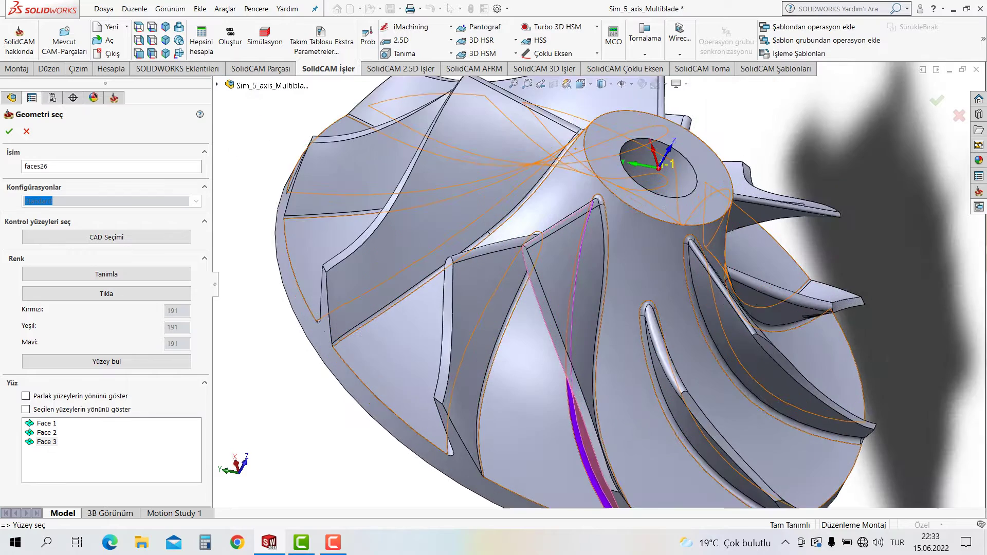
{"action": "scroll", "coordinate": [581, 308], "scroll_direction": "down", "scroll_amount": 3}
{"action": "scroll", "coordinate": [581, 309], "scroll_direction": "down", "scroll_amount": 2}
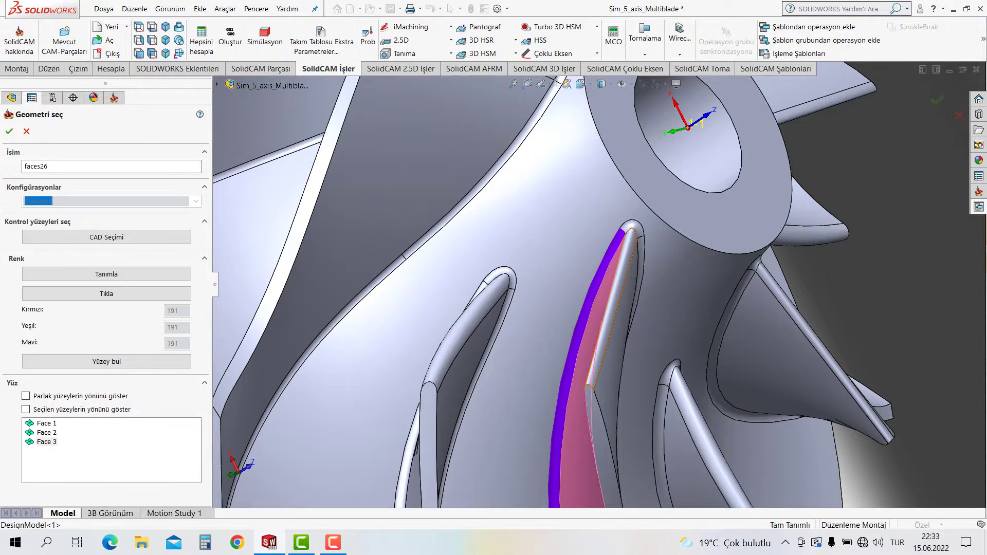
{"action": "left_click", "coordinate": [607, 308]}
{"action": "left_click", "coordinate": [630, 228]}
{"action": "left_click", "coordinate": [612, 360]}
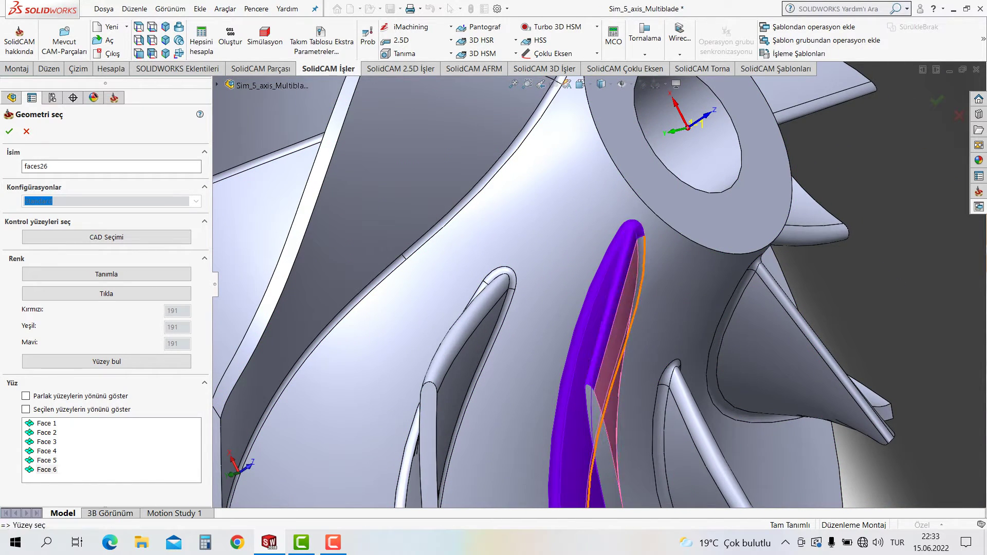
{"action": "left_click", "coordinate": [622, 309]}
{"action": "scroll", "coordinate": [622, 309], "scroll_direction": "up", "scroll_amount": 3}
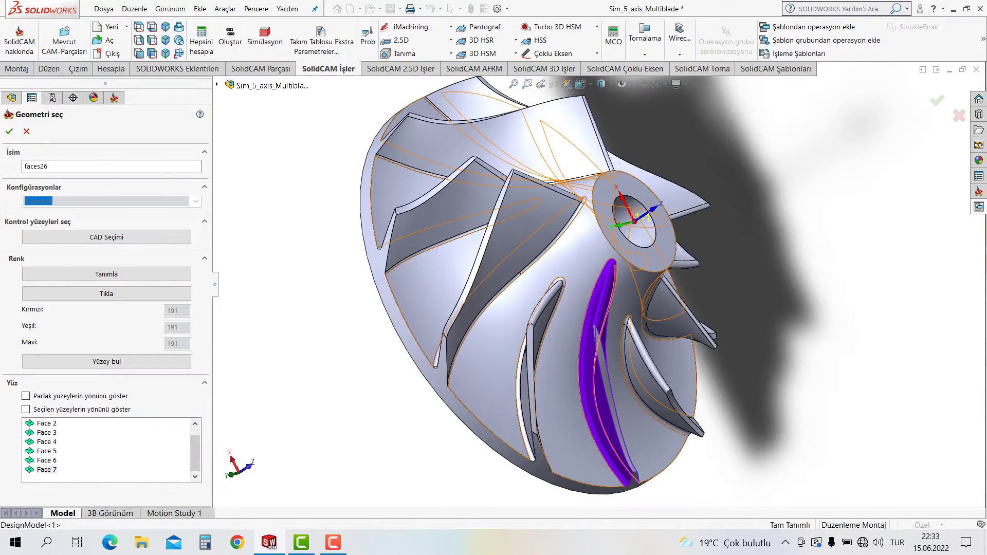
{"action": "scroll", "coordinate": [622, 309], "scroll_direction": "up", "scroll_amount": 2}
{"action": "scroll", "coordinate": [652, 348], "scroll_direction": "down", "scroll_amount": 3}
{"action": "scroll", "coordinate": [592, 329], "scroll_direction": "down", "scroll_amount": 2}
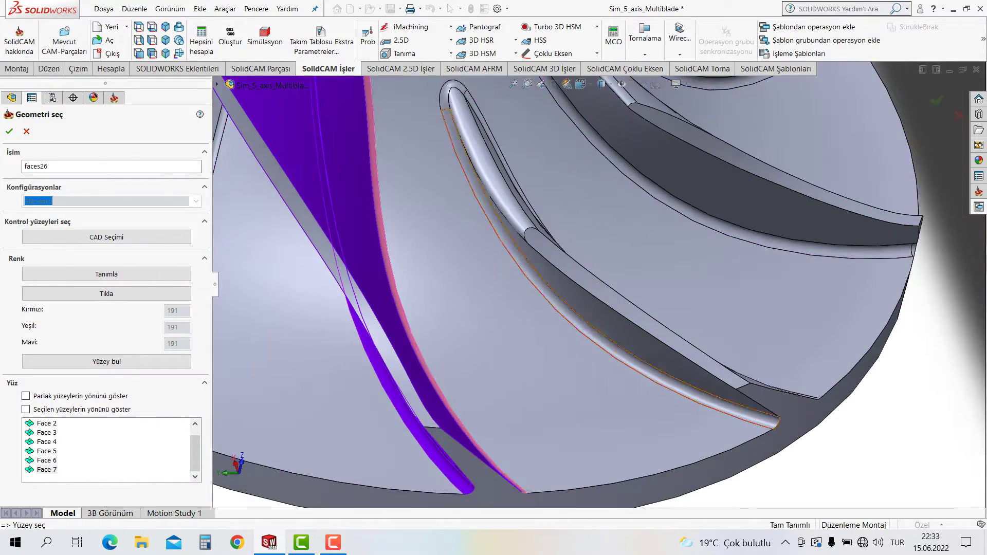
{"action": "scroll", "coordinate": [541, 307], "scroll_direction": "down", "scroll_amount": 2}
{"action": "scroll", "coordinate": [541, 307], "scroll_direction": "down", "scroll_amount": 2}
Step: Select the remaining blade, tip-rim and edge faces around the impeller
{"action": "left_click", "coordinate": [651, 333]}
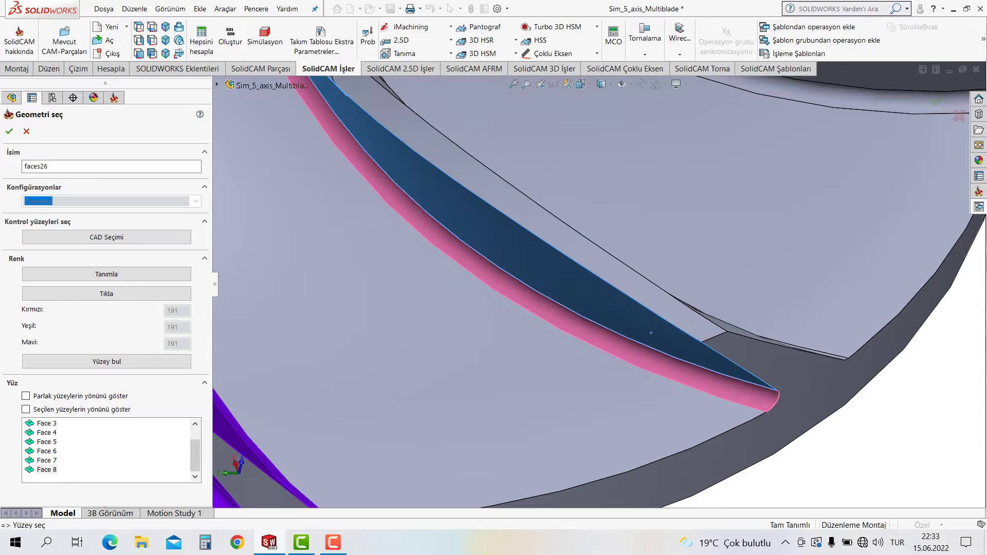
{"action": "scroll", "coordinate": [651, 332], "scroll_direction": "up", "scroll_amount": 3}
{"action": "scroll", "coordinate": [651, 332], "scroll_direction": "up", "scroll_amount": 2}
{"action": "scroll", "coordinate": [566, 236], "scroll_direction": "down", "scroll_amount": 3}
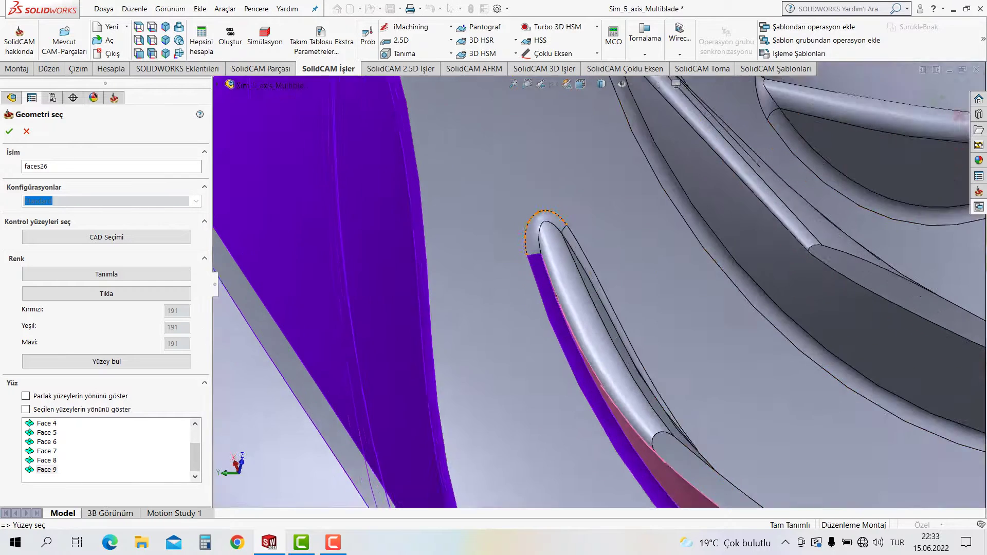
{"action": "scroll", "coordinate": [565, 236], "scroll_direction": "down", "scroll_amount": 2}
{"action": "left_click", "coordinate": [558, 229]}
{"action": "left_click", "coordinate": [581, 265]}
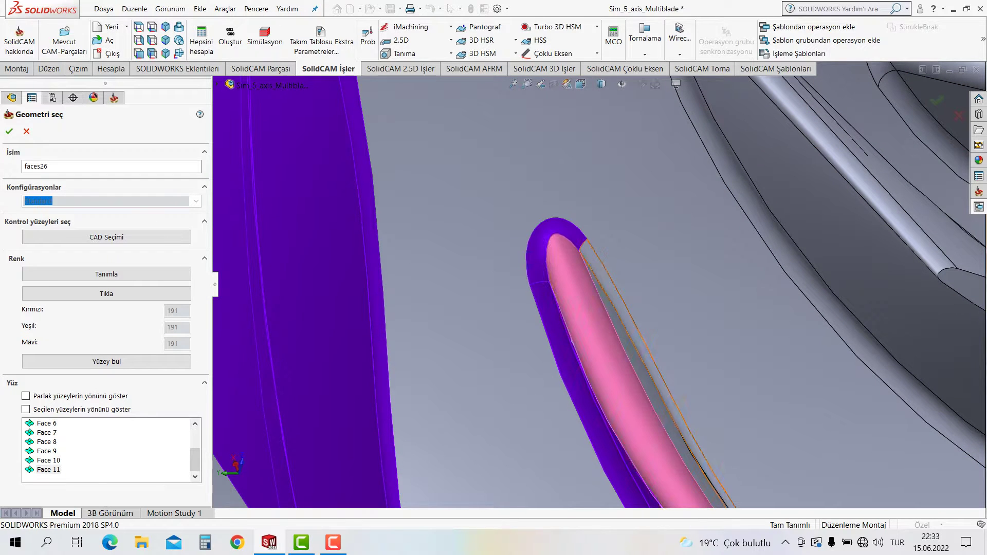
{"action": "scroll", "coordinate": [595, 259], "scroll_direction": "up", "scroll_amount": 3}
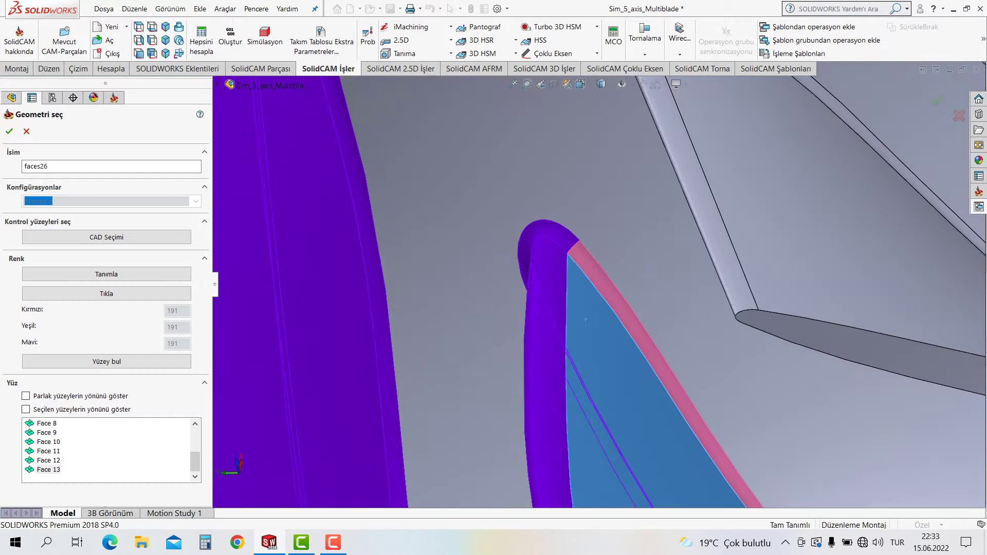
{"action": "left_click", "coordinate": [627, 360]}
{"action": "scroll", "coordinate": [627, 360], "scroll_direction": "up", "scroll_amount": 1}
{"action": "scroll", "coordinate": [568, 297], "scroll_direction": "up", "scroll_amount": 3}
{"action": "middle_click_drag", "start_coordinate": [568, 296], "coordinate": [567, 309]}
{"action": "scroll", "coordinate": [567, 296], "scroll_direction": "down", "scroll_amount": 4}
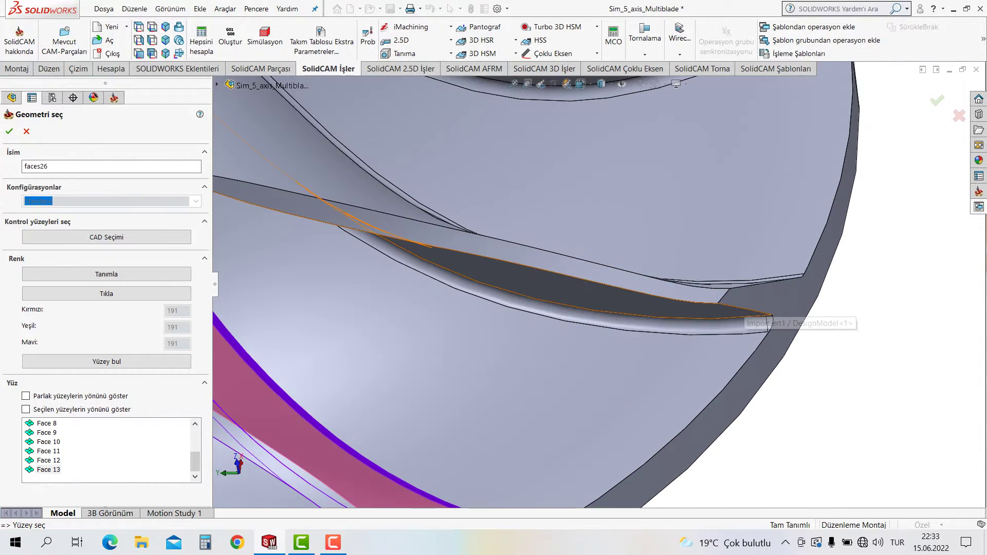
{"action": "scroll", "coordinate": [568, 297], "scroll_direction": "down", "scroll_amount": 2}
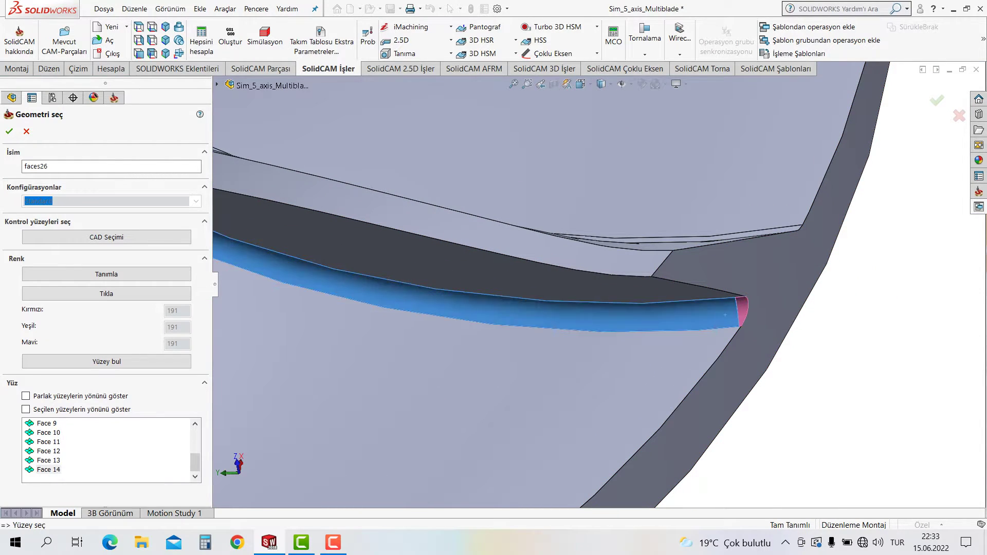
{"action": "left_click", "coordinate": [720, 316]}
{"action": "left_click", "coordinate": [694, 290]}
{"action": "scroll", "coordinate": [695, 291], "scroll_direction": "up", "scroll_amount": 1}
{"action": "middle_click_drag", "start_coordinate": [566, 283], "coordinate": [581, 288]}
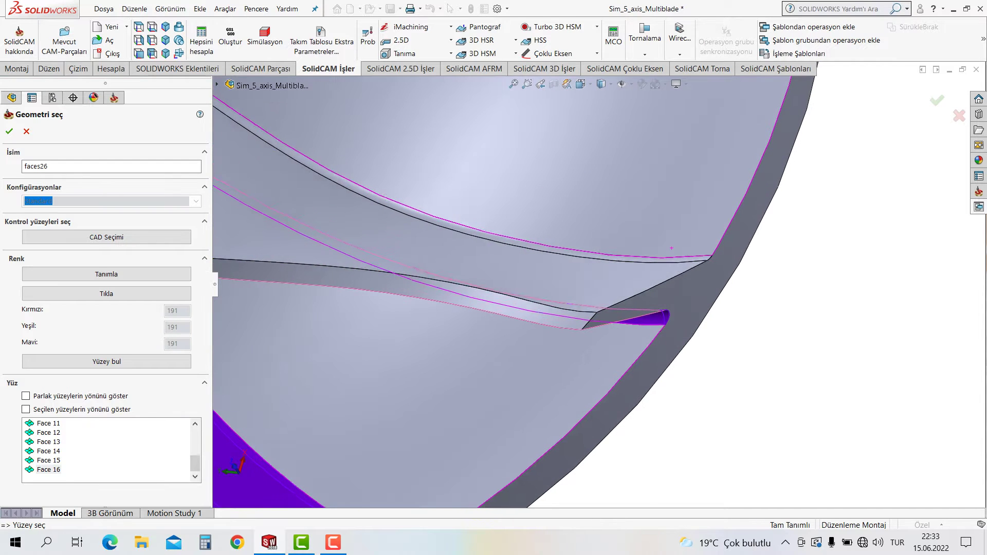
{"action": "left_click", "coordinate": [462, 232]}
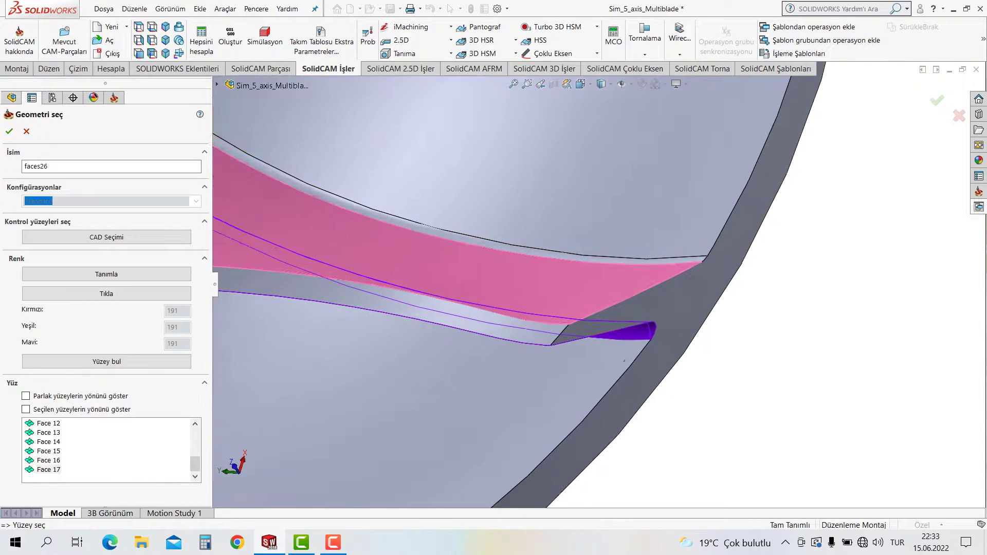
{"action": "scroll", "coordinate": [710, 255], "scroll_direction": "down", "scroll_amount": 3}
{"action": "left_click", "coordinate": [687, 261]}
{"action": "scroll", "coordinate": [391, 200], "scroll_direction": "up", "scroll_amount": 3}
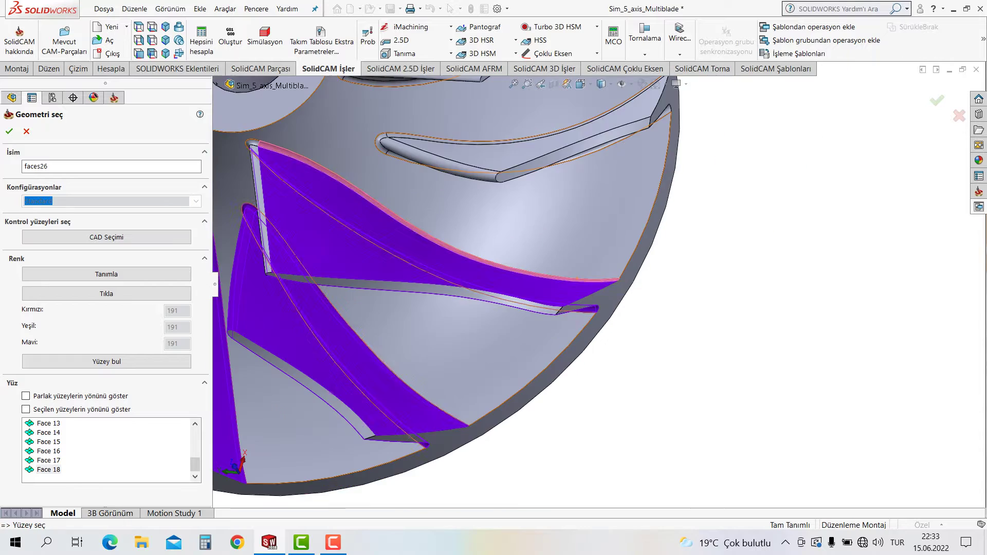
{"action": "scroll", "coordinate": [391, 201], "scroll_direction": "up", "scroll_amount": 2}
{"action": "scroll", "coordinate": [391, 201], "scroll_direction": "down", "scroll_amount": 2}
{"action": "scroll", "coordinate": [390, 201], "scroll_direction": "down", "scroll_amount": 3}
{"action": "middle_click_drag", "start_coordinate": [463, 247], "coordinate": [411, 211]}
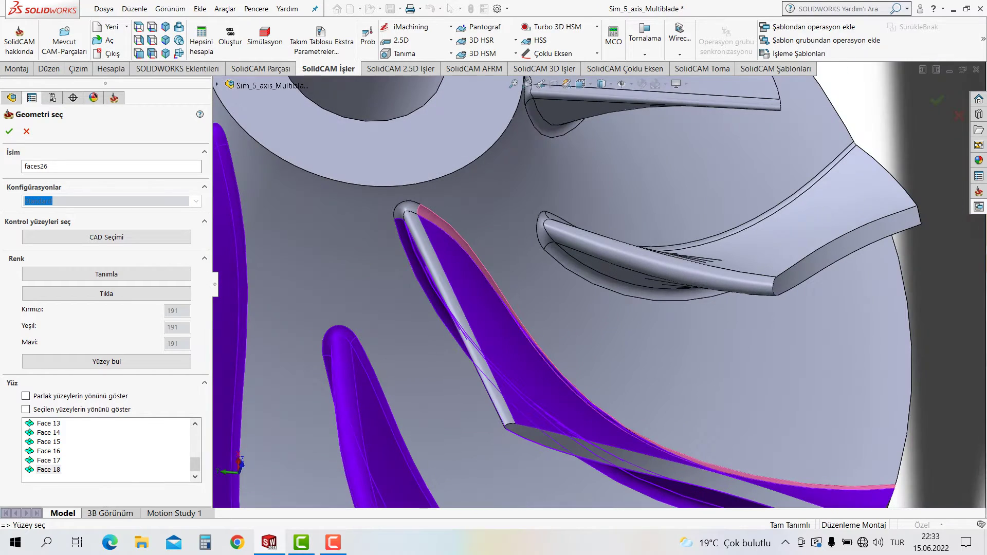
{"action": "left_click", "coordinate": [410, 205]}
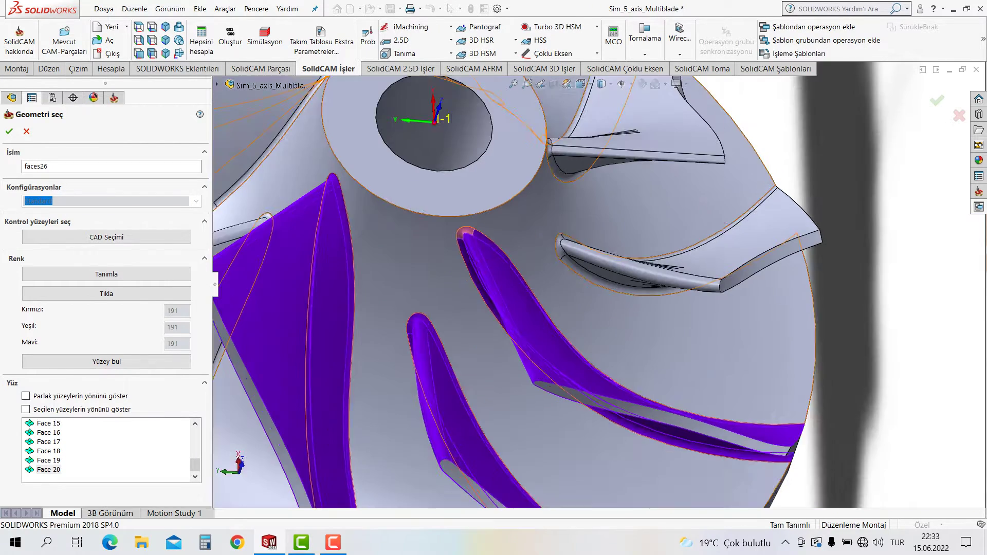
{"action": "scroll", "coordinate": [410, 205], "scroll_direction": "up", "scroll_amount": 5}
{"action": "middle_click_drag", "start_coordinate": [463, 231], "coordinate": [530, 260]}
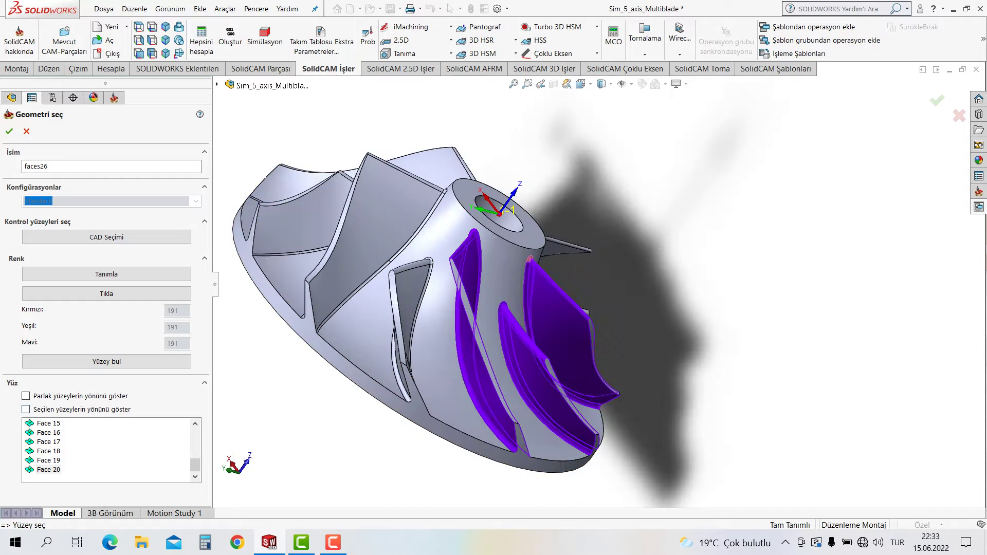
Step: Show the selected faces' direction and confirm them as geometry faces26
{"action": "left_click", "coordinate": [25, 410]}
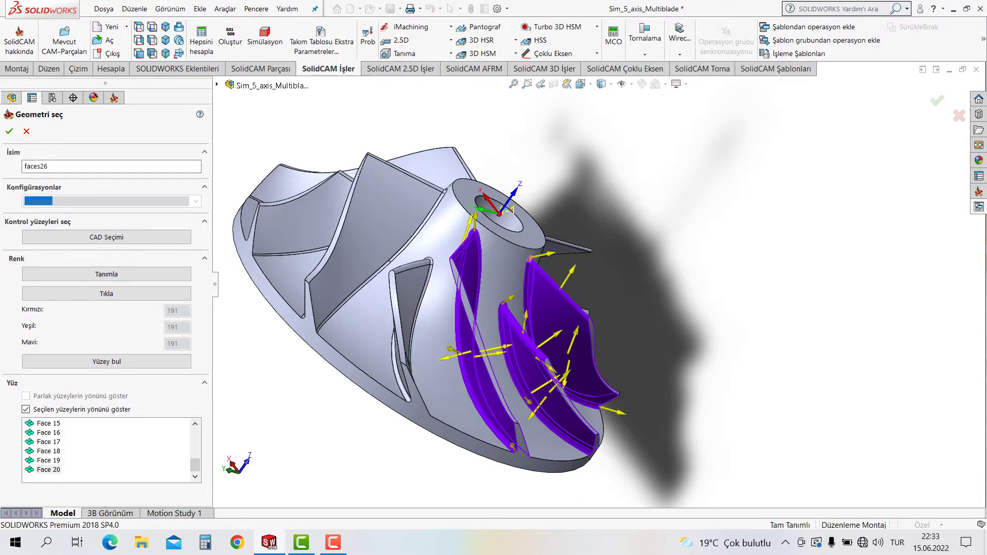
{"action": "mouse_move", "coordinate": [514, 282]}
{"action": "middle_mouse_down"}
{"action": "mouse_move", "coordinate": [486, 249]}
{"action": "mouse_move", "coordinate": [507, 253]}
{"action": "middle_mouse_up"}
{"action": "key", "text": "Return"}
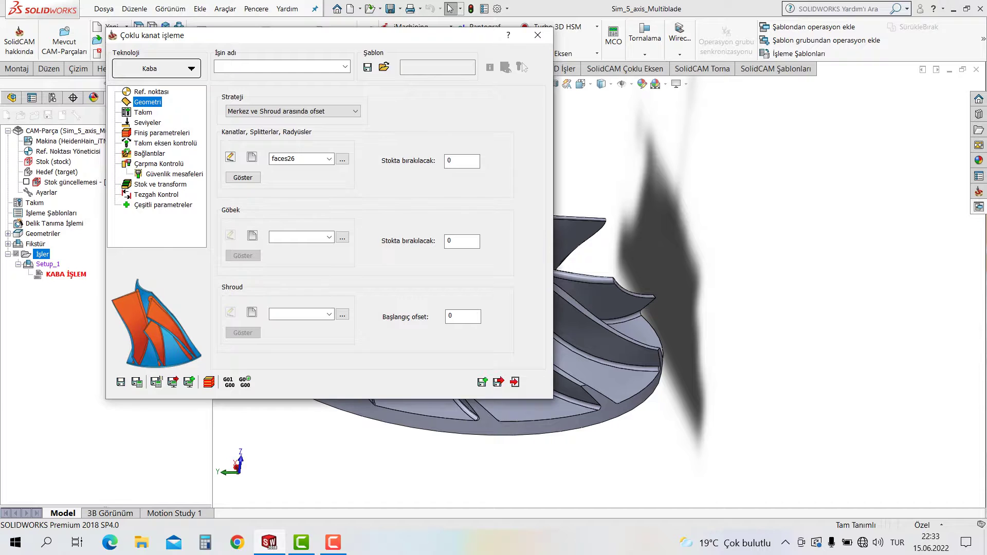
Step: Pick the hub floor faces as hub geometry faces27
{"action": "left_click", "coordinate": [252, 157]}
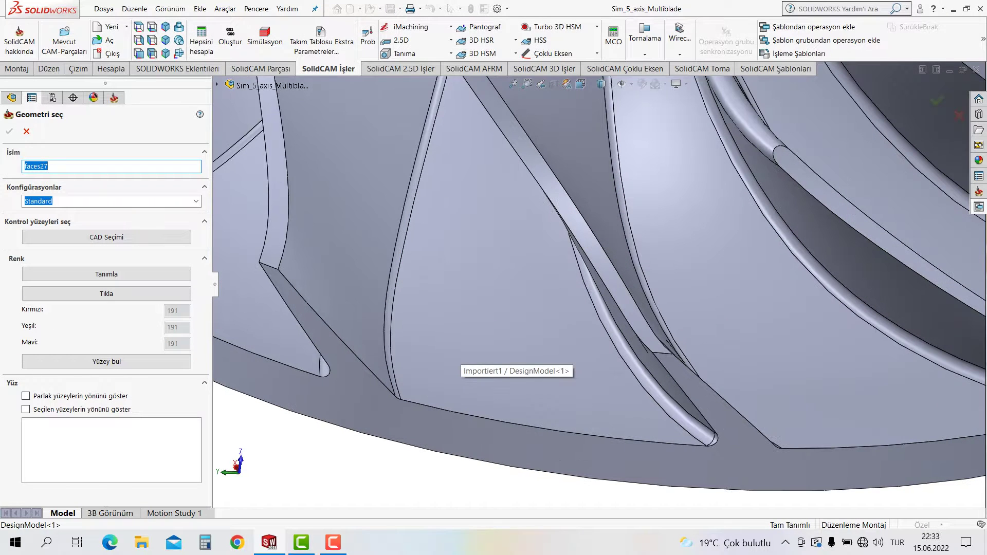
{"action": "left_click", "coordinate": [460, 362]}
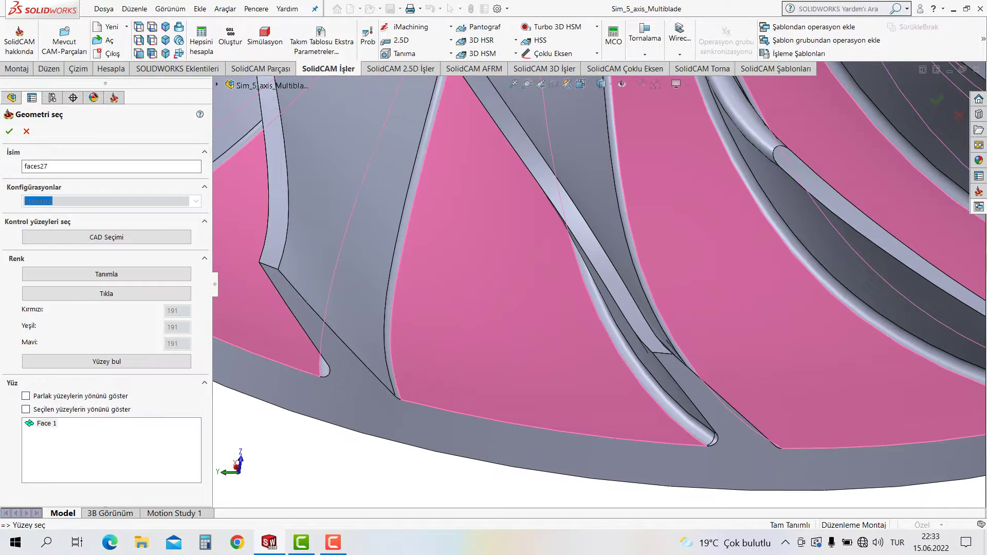
{"action": "key", "text": "Return"}
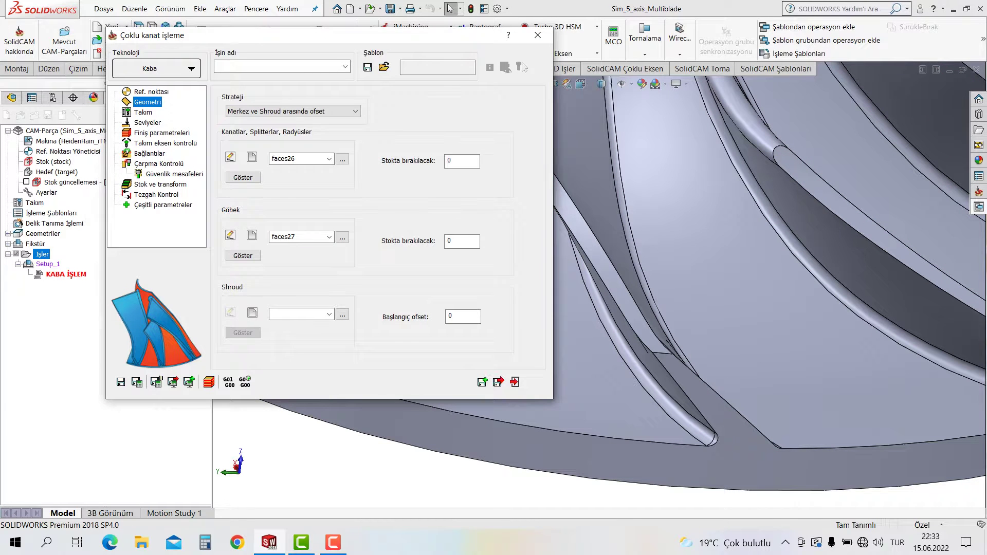
Step: Pick the shroud face as faces28 and leave 0.4 stock on blades and hub
{"action": "left_click", "coordinate": [252, 312]}
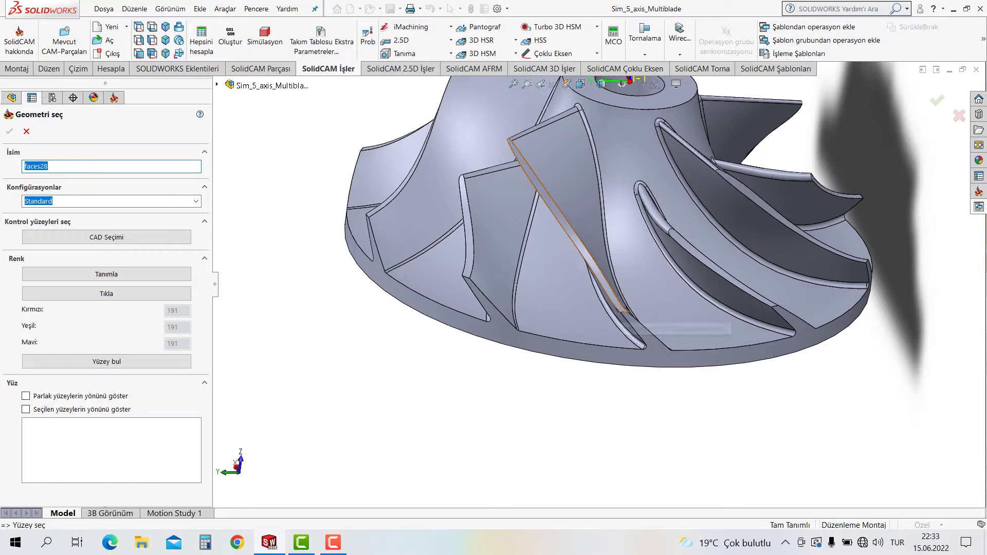
{"action": "left_click", "coordinate": [565, 226]}
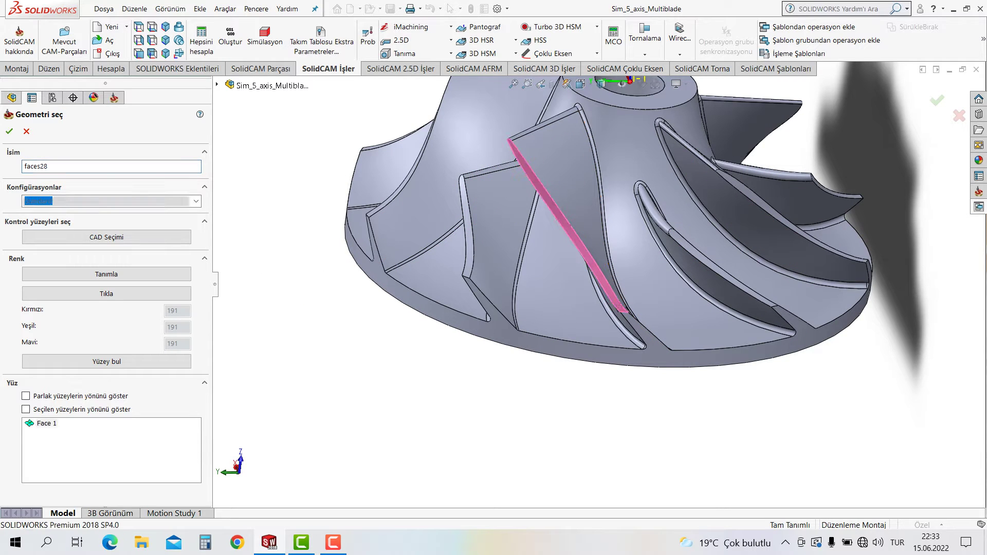
{"action": "left_click", "coordinate": [9, 131]}
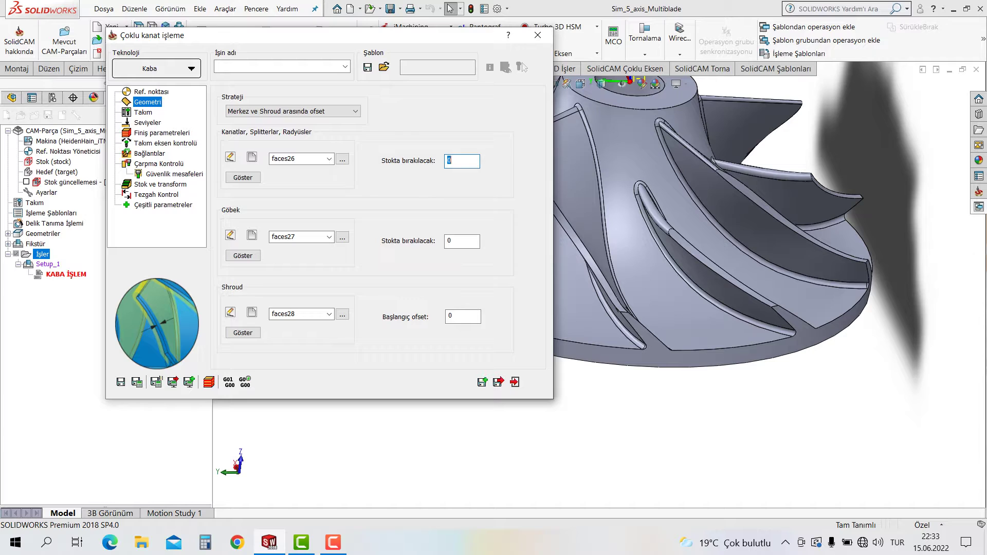
{"action": "type", "text": "40.0051"}
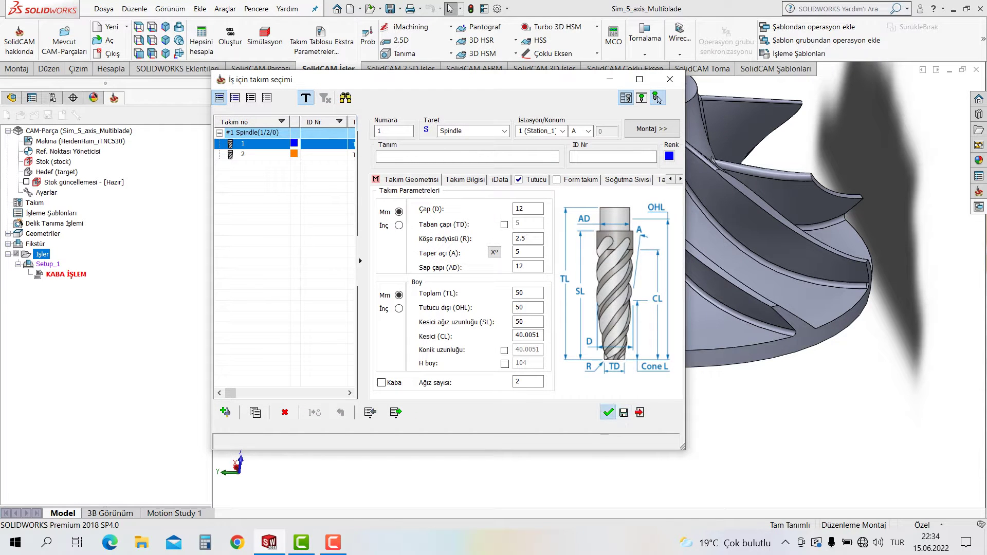
Step: Use tool 1, the 12 mm taper mill with 2.5 corner radius, and review levels and finish parameters
{"action": "left_click", "coordinate": [658, 99]}
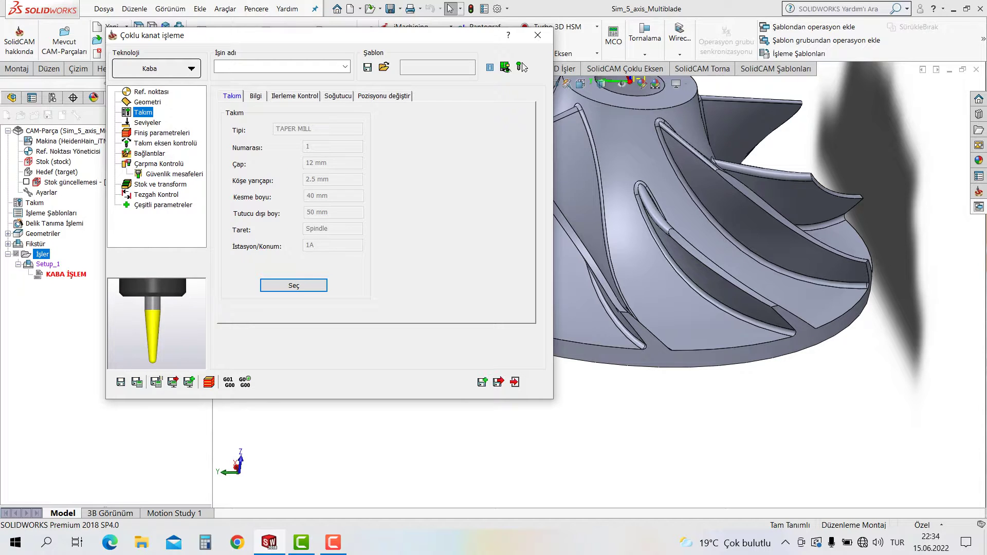
{"action": "key", "text": "Down"}
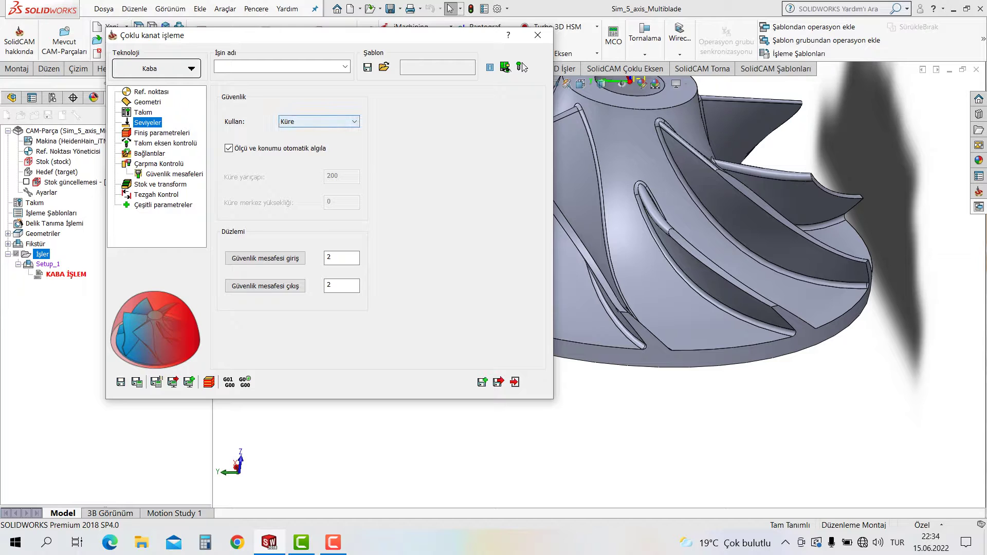
{"action": "key", "text": "Down"}
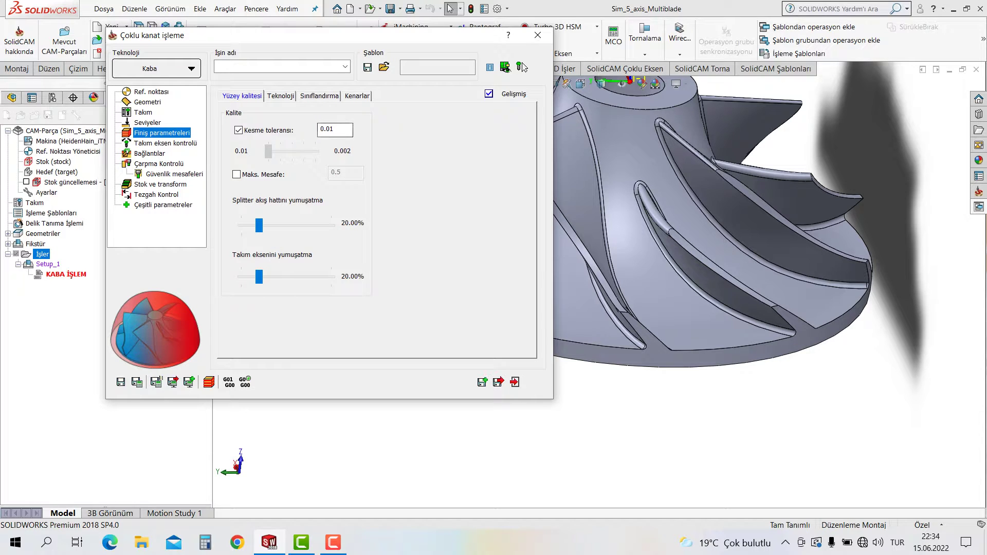
{"action": "key", "text": "Tab"}
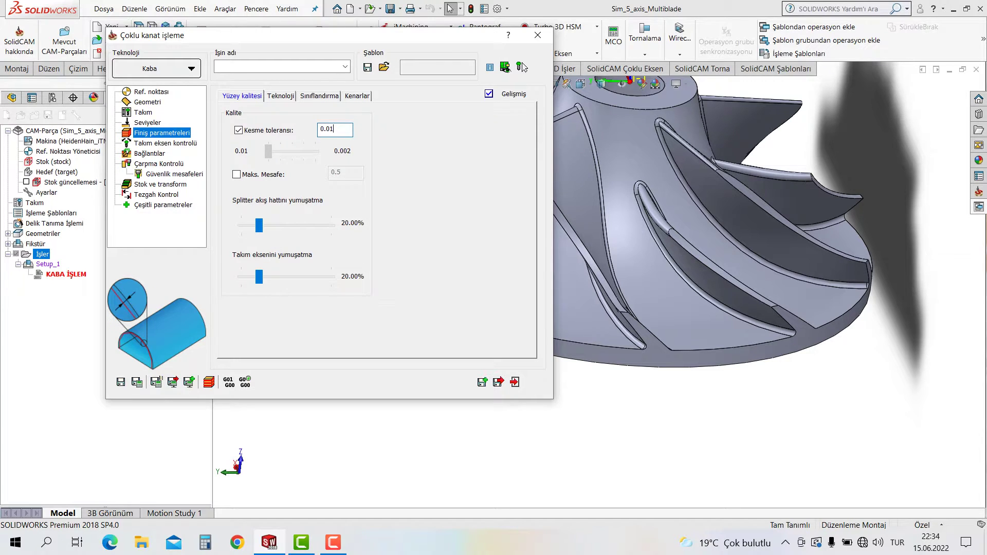
{"action": "key", "text": "ctrl+Tab"}
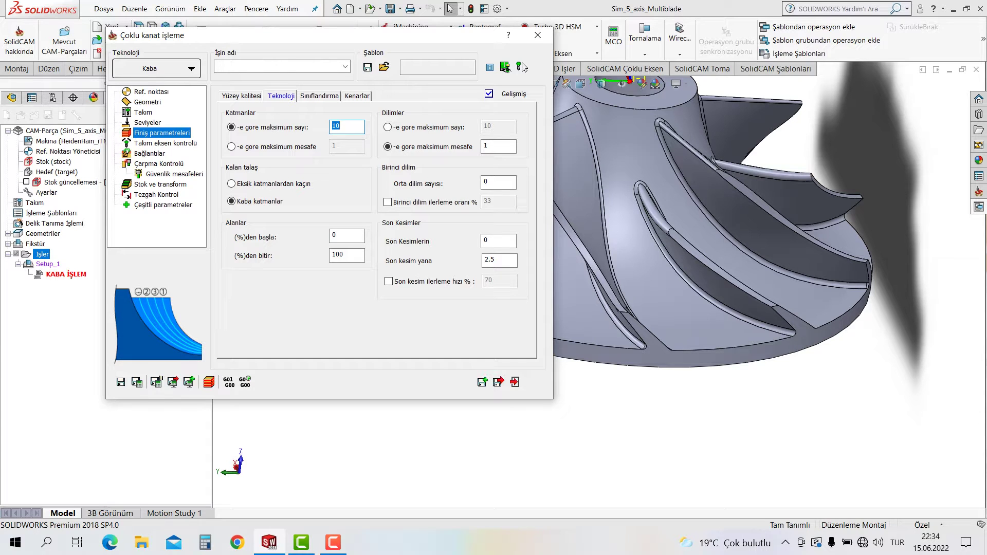
Step: Set 6 layers, maximum slice distance 3 and zigzag sorting from the leading edge
{"action": "type", "text": "7"}
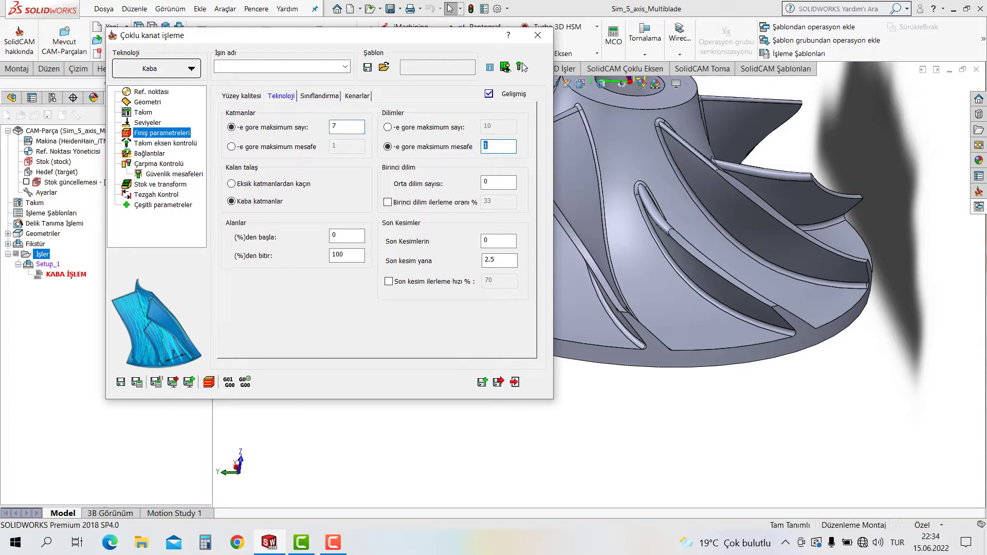
{"action": "key", "text": "Tab"}
{"action": "type", "text": "3"}
{"action": "key", "text": "Tab"}
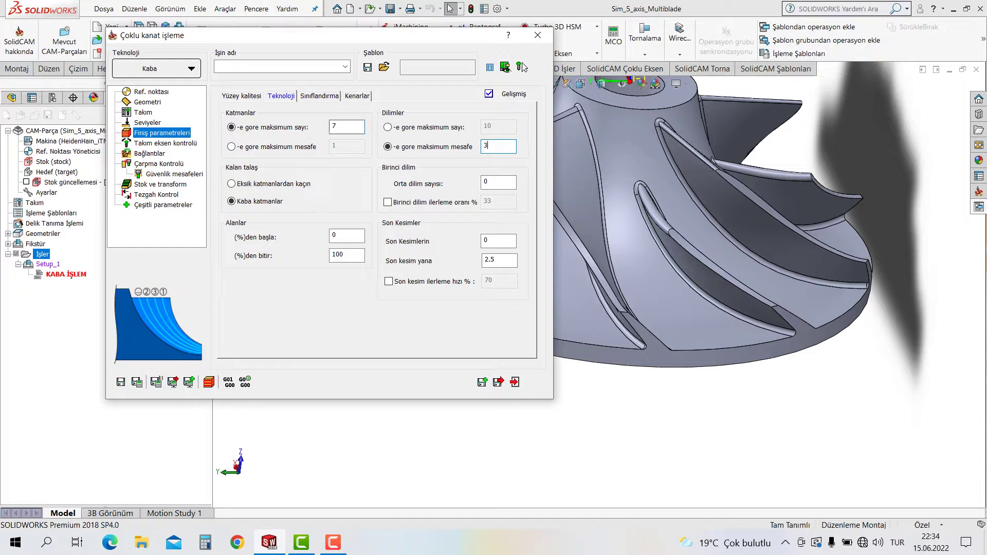
{"action": "key", "text": "Tab"}
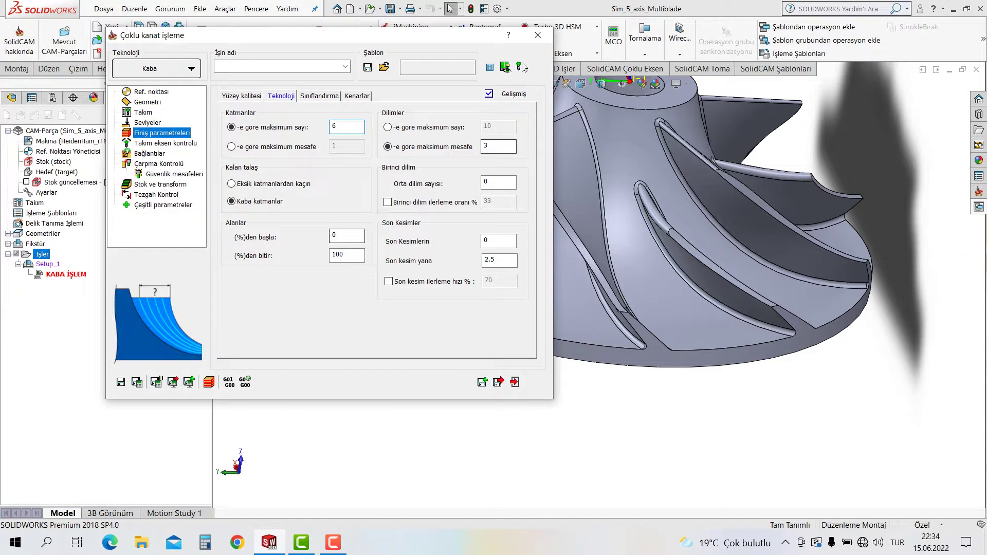
{"action": "key", "text": "Tab"}
{"action": "key", "text": "Tab"}
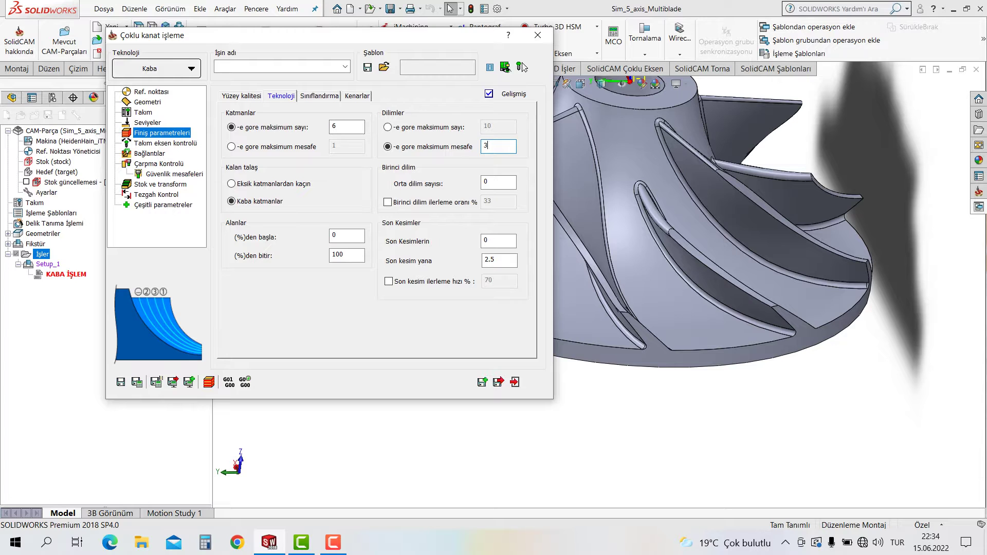
{"action": "key", "text": "ctrl+Tab"}
{"action": "key", "text": "alt+Down"}
{"action": "key", "text": "Down"}
{"action": "key", "text": "Down"}
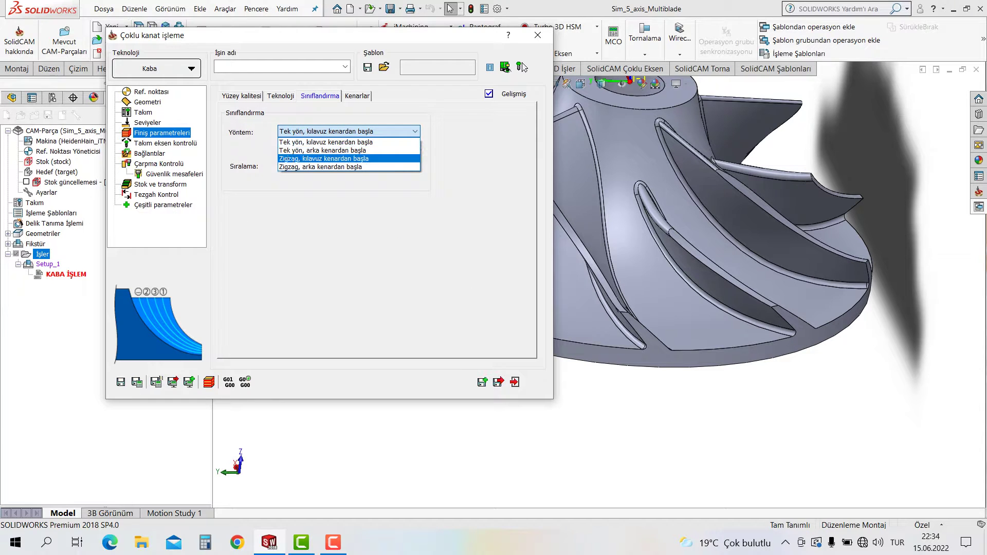
{"action": "key", "text": "Return"}
Step: Review edge, tool axis and clearance settings, then save and calculate the toolpath
{"action": "key", "text": "ctrl+Tab"}
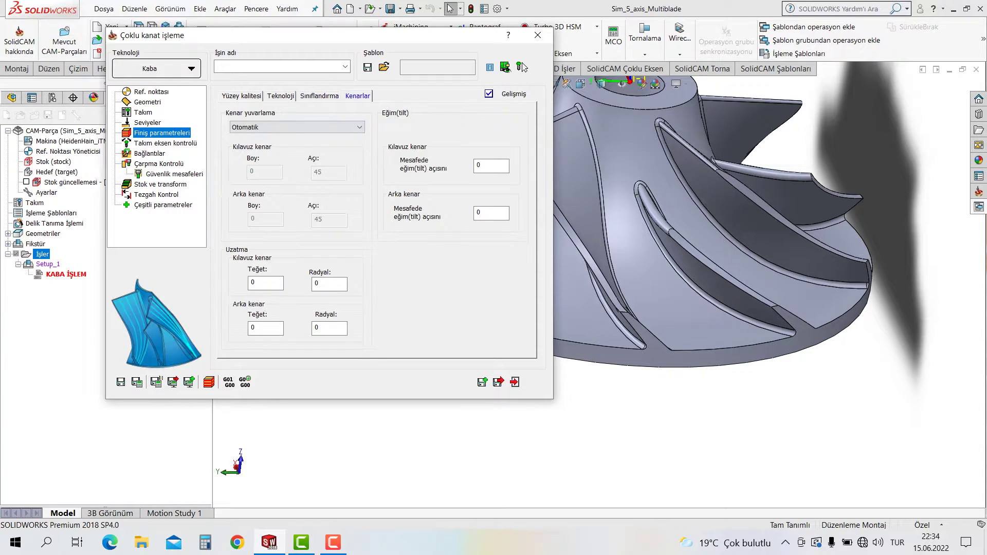
{"action": "key", "text": "ctrl+Tab"}
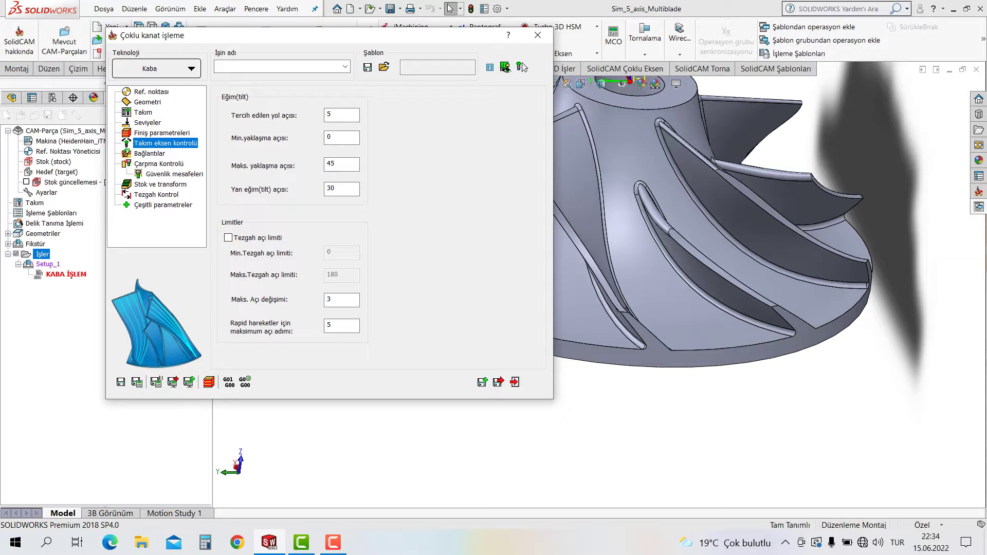
{"action": "key", "text": "Down"}
{"action": "key", "text": "Down"}
{"action": "key", "text": "Down"}
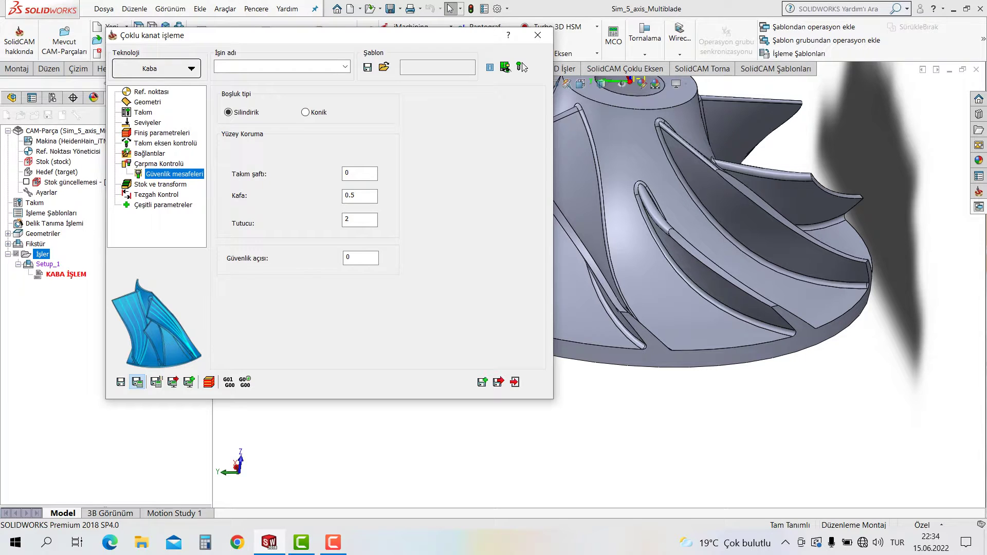
{"action": "key", "text": "Return"}
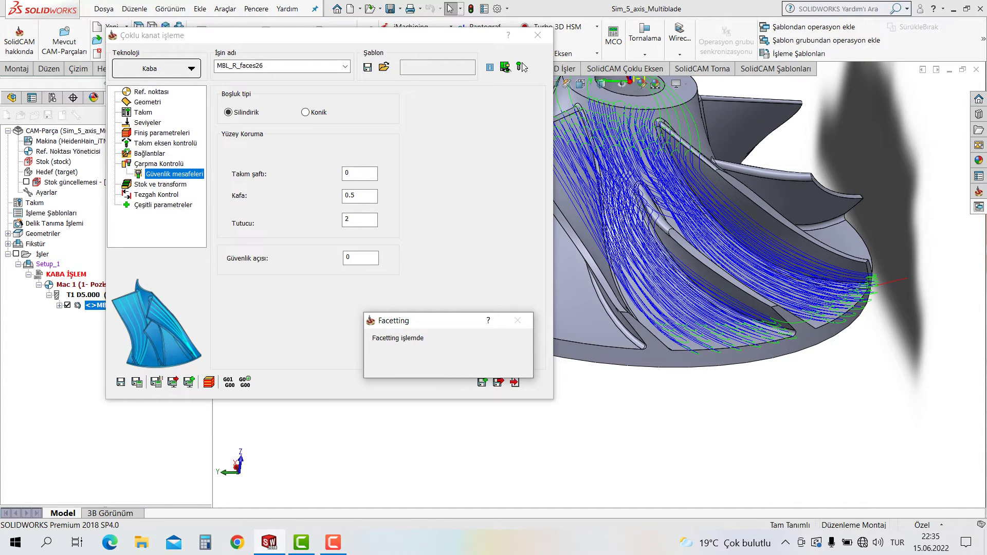
Step: Collapse the dialog and orbit around the roughing toolpath in the blade passage
{"action": "left_click", "coordinate": [522, 66]}
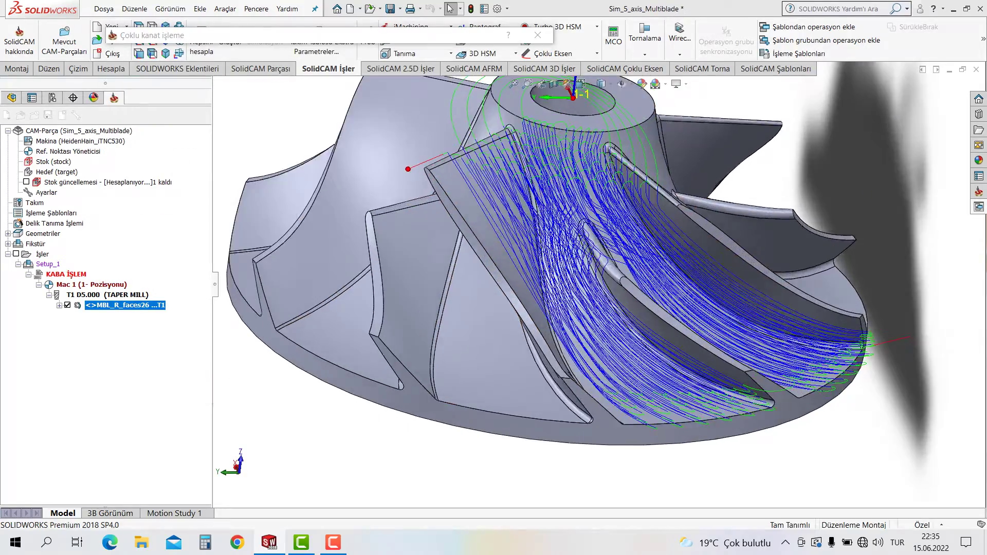
{"action": "middle_click_drag", "start_coordinate": [592, 257], "coordinate": [642, 231]}
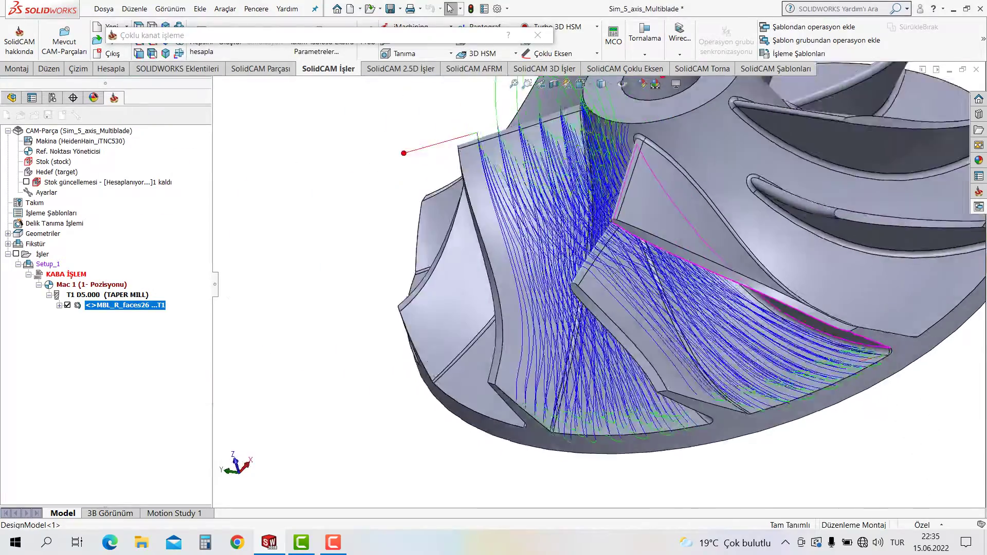
{"action": "middle_click_drag", "start_coordinate": [592, 257], "coordinate": [642, 216]}
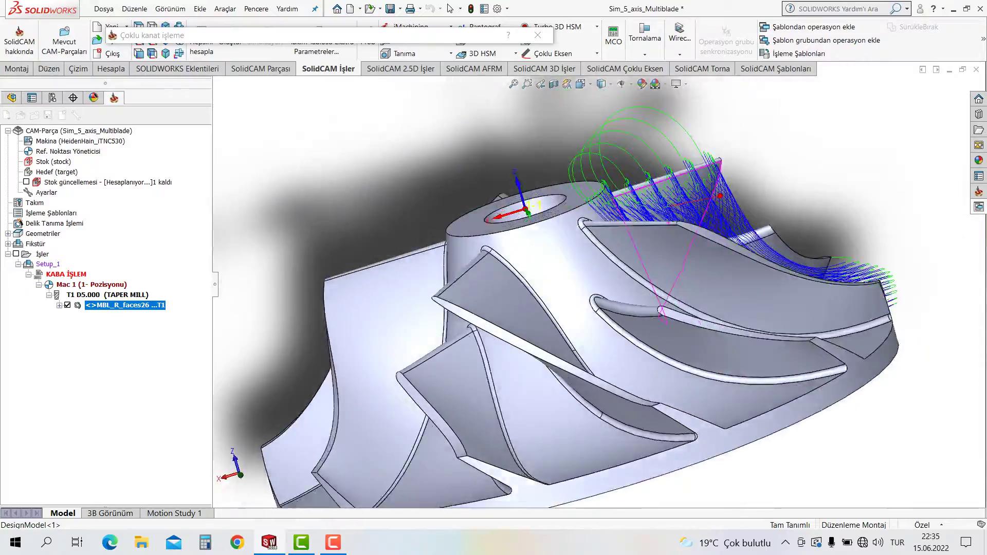
{"action": "middle_click_drag", "start_coordinate": [591, 257], "coordinate": [643, 232]}
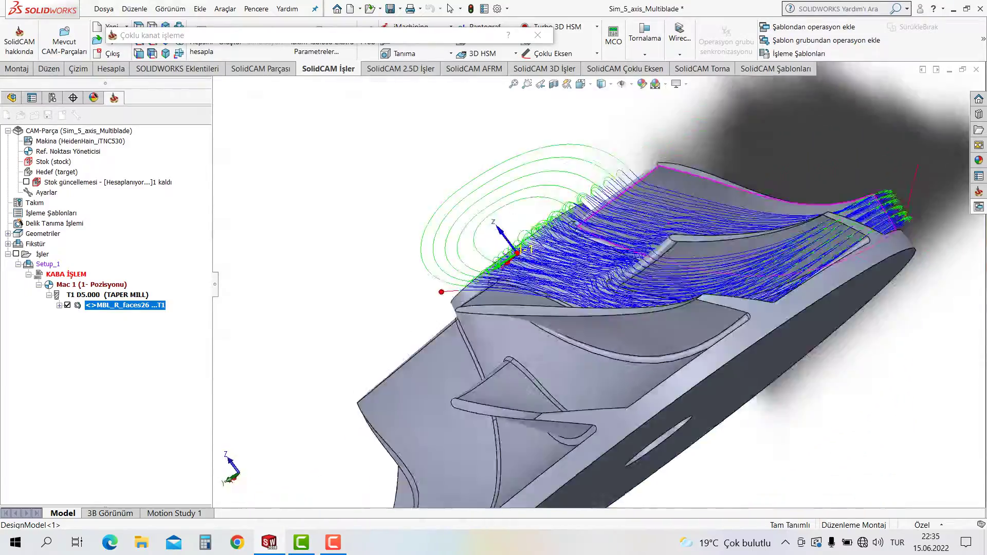
{"action": "middle_click_drag", "start_coordinate": [592, 257], "coordinate": [643, 232]}
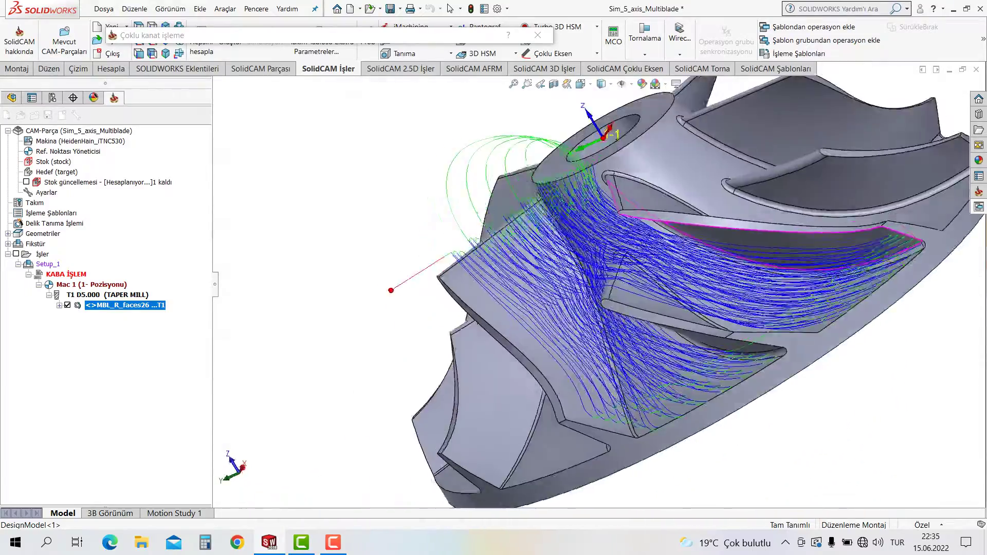
{"action": "middle_click_drag", "start_coordinate": [592, 257], "coordinate": [643, 231]}
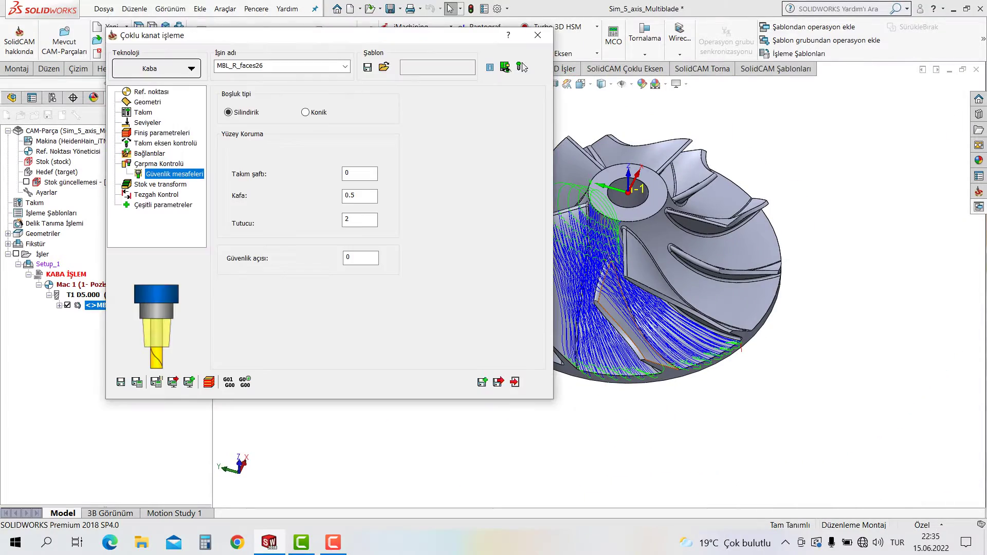
Step: Set a 5-section rotation transform and recalculate the roughing toolpath
{"action": "key", "text": "Down"}
{"action": "key", "text": "ctrl+Tab"}
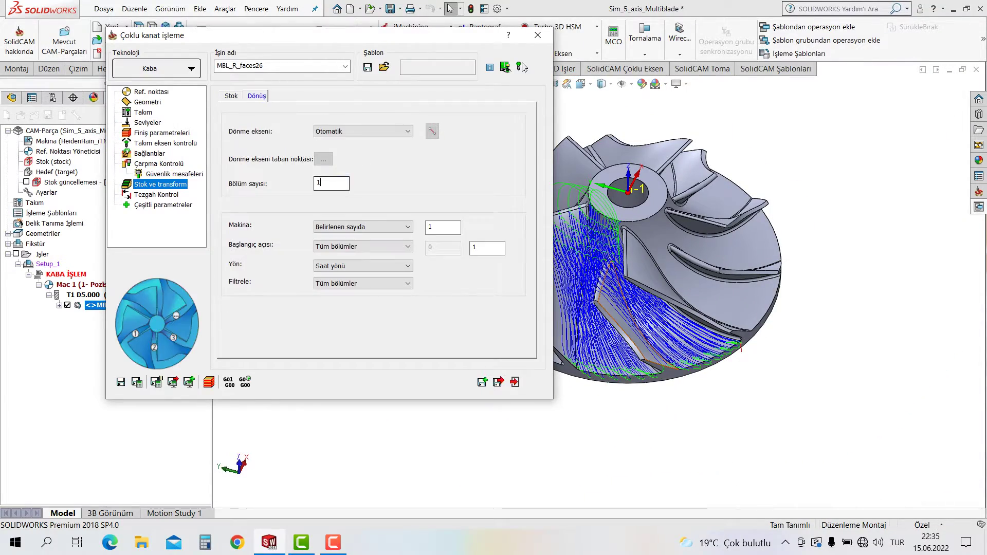
{"action": "key", "text": "Tab"}
{"action": "key", "text": "Tab"}
{"action": "type", "text": "5"}
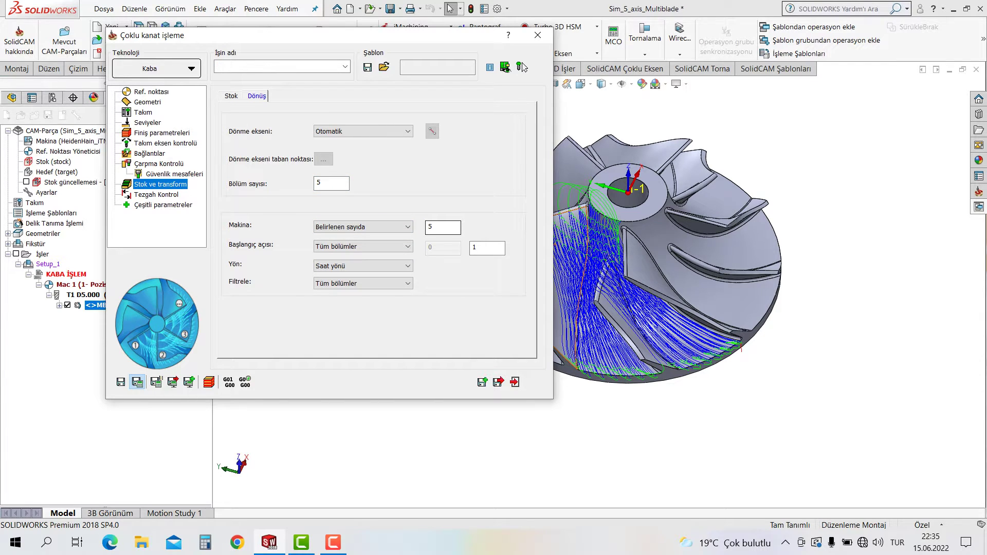
{"action": "left_click", "coordinate": [520, 67]}
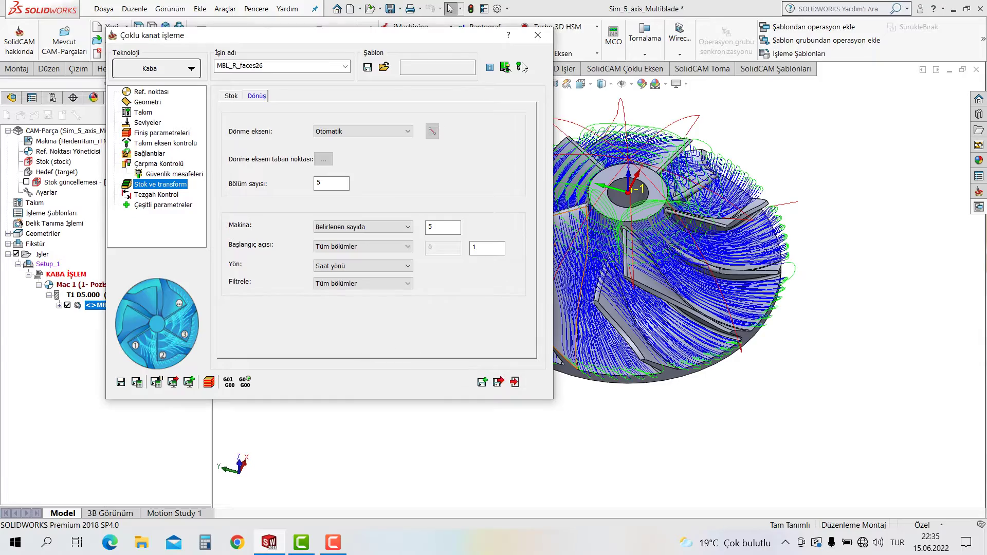
Step: Inspect the toolpath wrapping the whole impeller and close the roughing job
{"action": "left_click", "coordinate": [521, 67]}
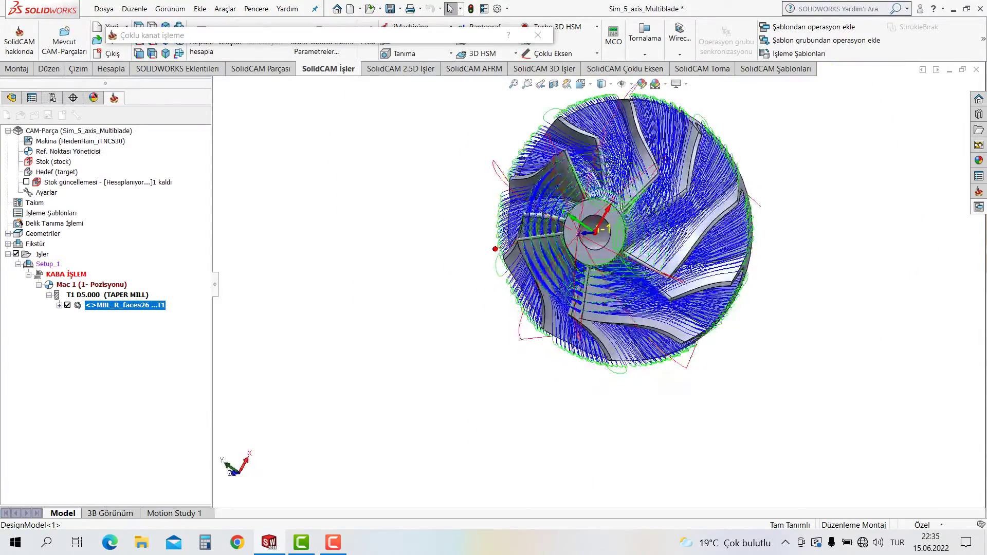
{"action": "left_click", "coordinate": [520, 66]}
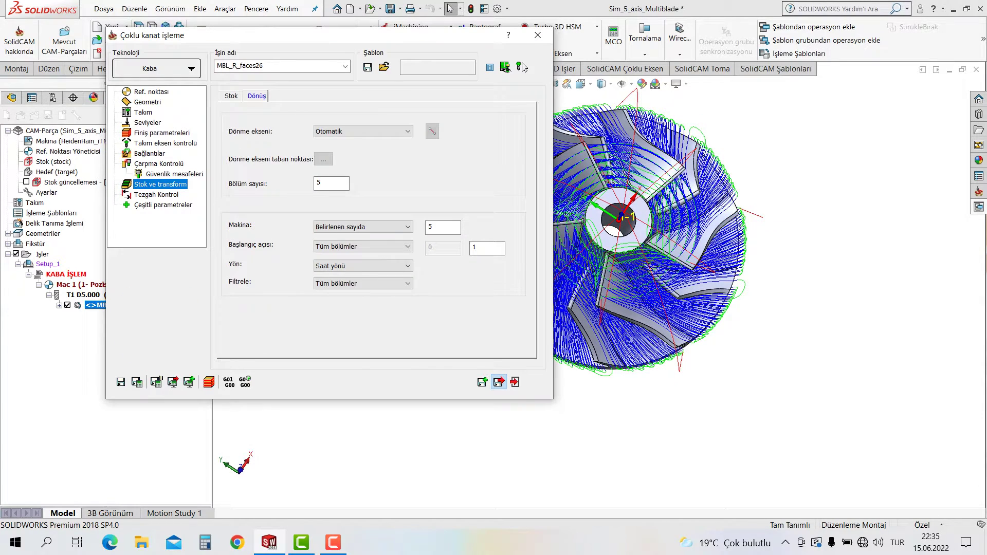
{"action": "key", "text": "Return"}
Step: Add a new multi-blade job using the Merkez ve Shroud arasında ofset strategy
{"action": "right_click", "coordinate": [41, 254]}
{"action": "mouse_move", "coordinate": [131, 218]}
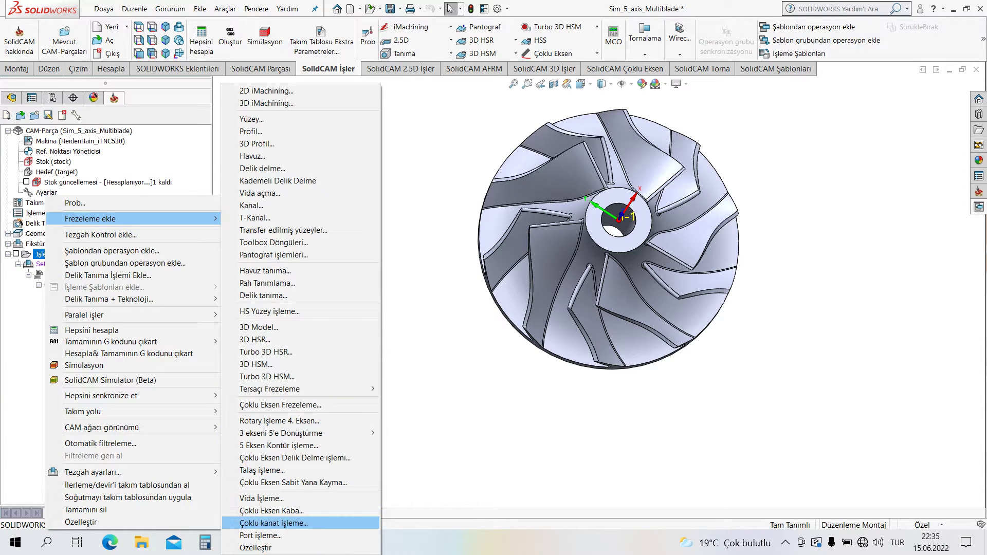
{"action": "left_click", "coordinate": [274, 523]}
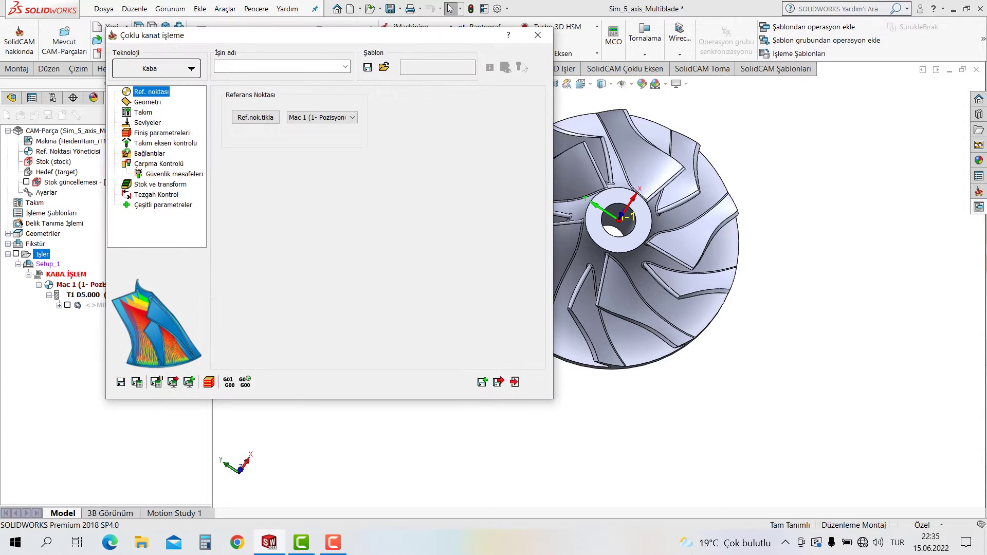
{"action": "left_click", "coordinate": [148, 102]}
{"action": "left_click", "coordinate": [355, 111]}
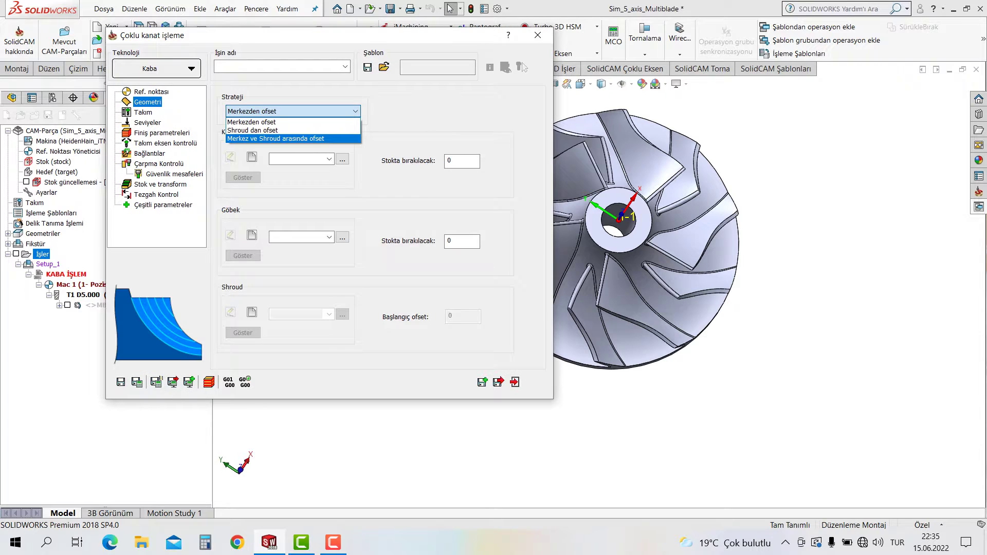
{"action": "left_click", "coordinate": [276, 139]}
Step: Switch its technology to Kanat finiş and begin picking blade geometry faces
{"action": "left_click", "coordinate": [191, 68]}
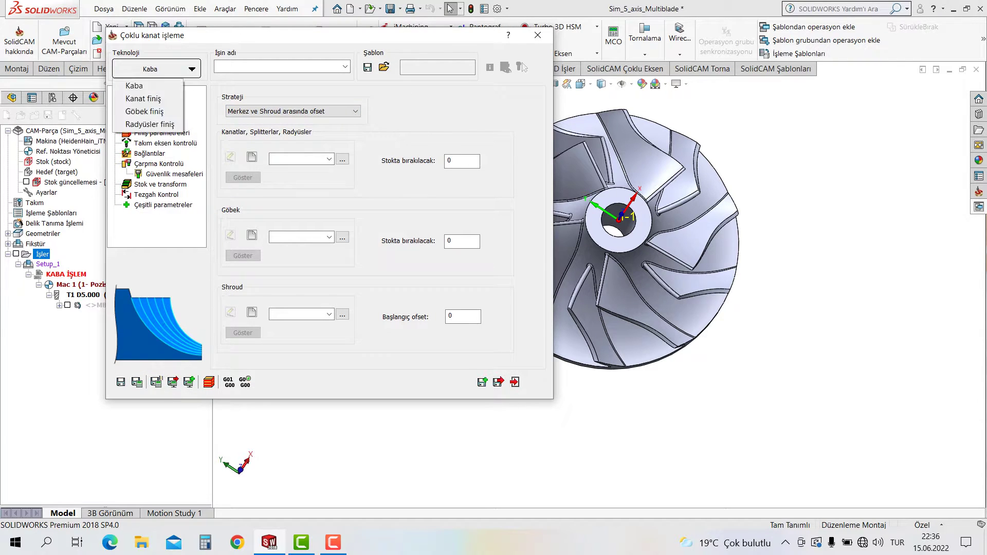
{"action": "left_click", "coordinate": [143, 98]}
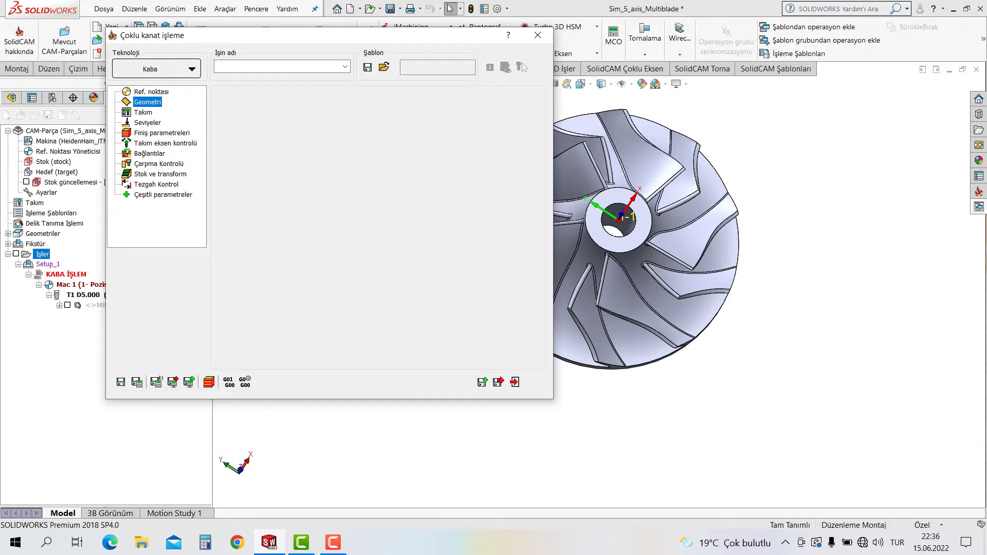
{"action": "key", "text": "Down"}
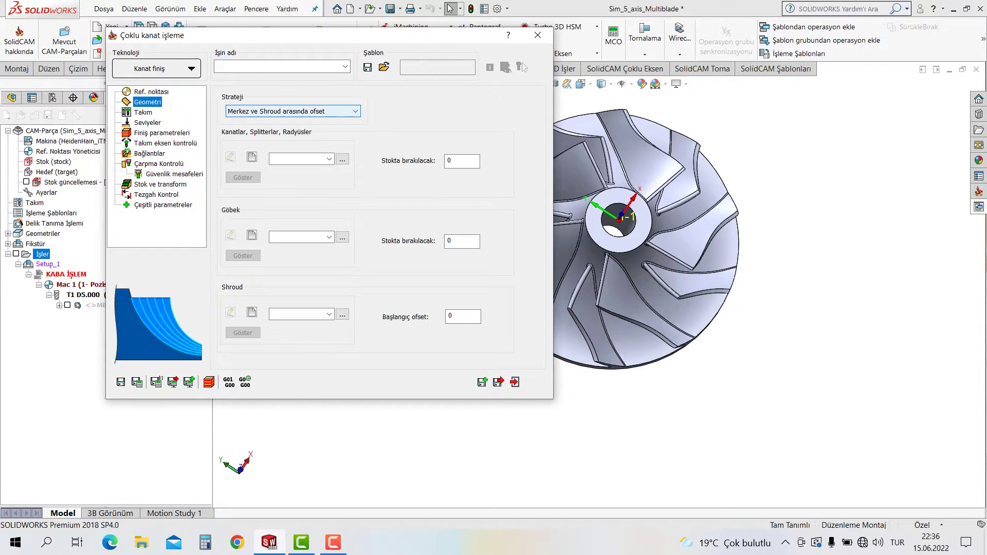
{"action": "left_click", "coordinate": [252, 157]}
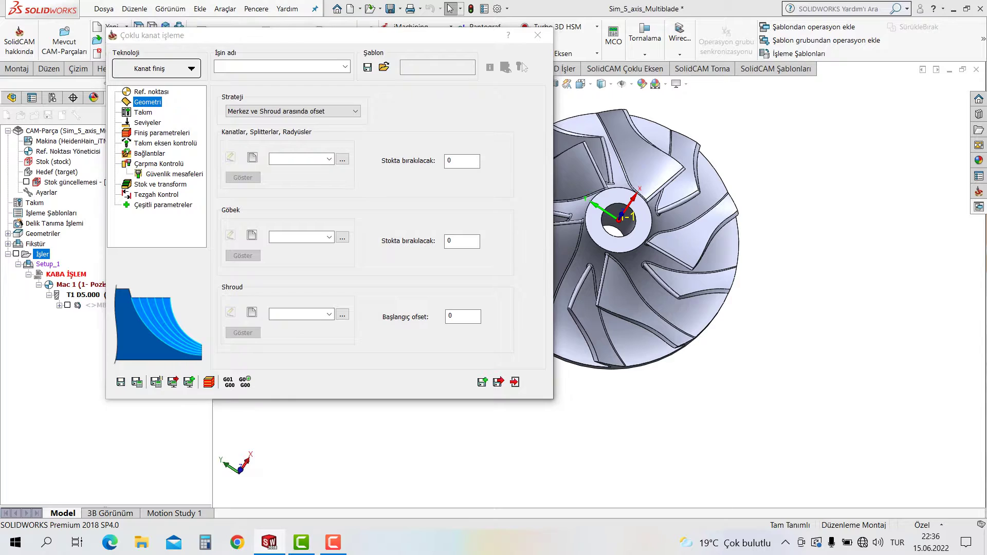
Step: Pick the blade's two fillet faces, its side faces and the narrow adjacent face
{"action": "scroll", "coordinate": [596, 281], "scroll_direction": "down", "scroll_amount": 3}
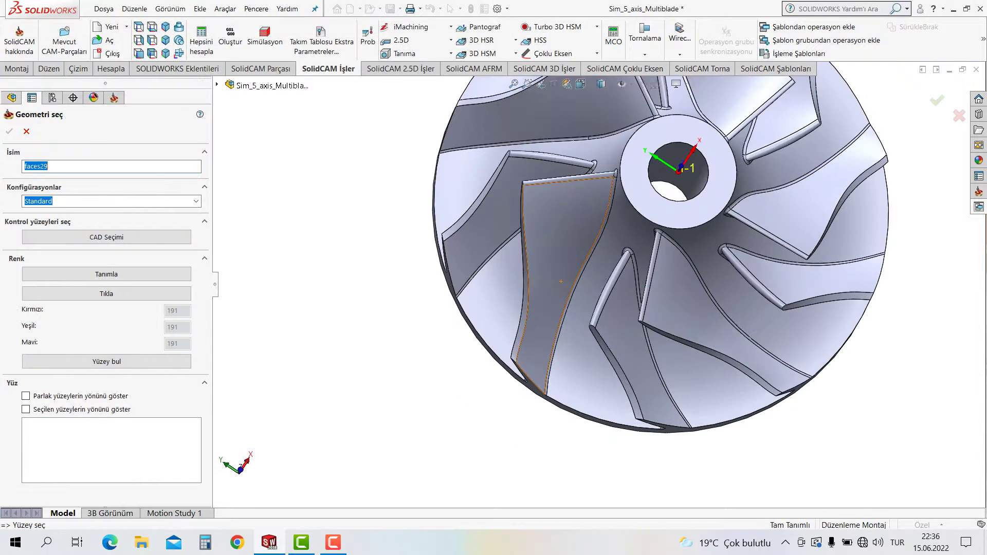
{"action": "scroll", "coordinate": [597, 281], "scroll_direction": "down", "scroll_amount": 3}
{"action": "scroll", "coordinate": [597, 281], "scroll_direction": "down", "scroll_amount": 3}
{"action": "scroll", "coordinate": [596, 281], "scroll_direction": "down", "scroll_amount": 2}
{"action": "scroll", "coordinate": [534, 411], "scroll_direction": "down", "scroll_amount": 2}
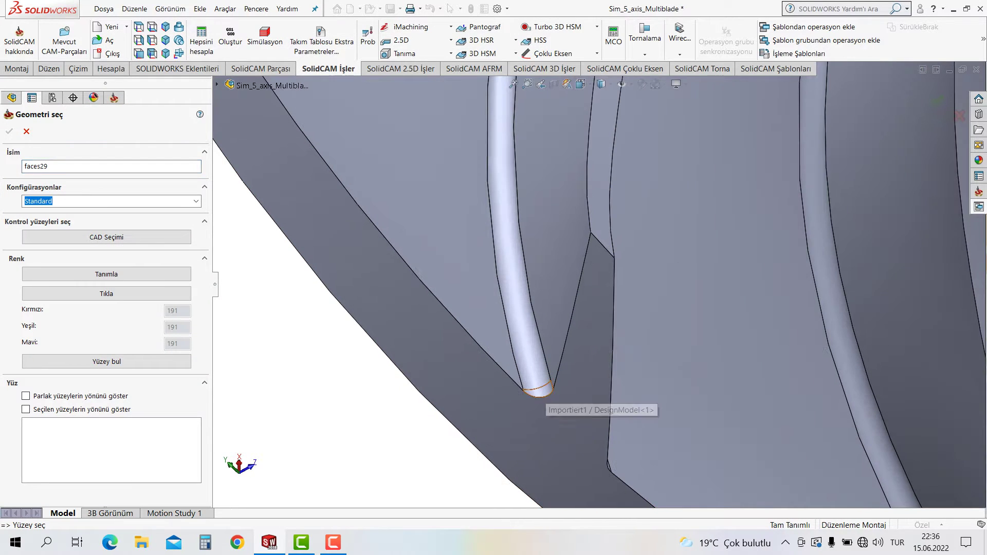
{"action": "left_click", "coordinate": [538, 395]}
{"action": "left_click", "coordinate": [535, 370]}
{"action": "left_click", "coordinate": [553, 294]}
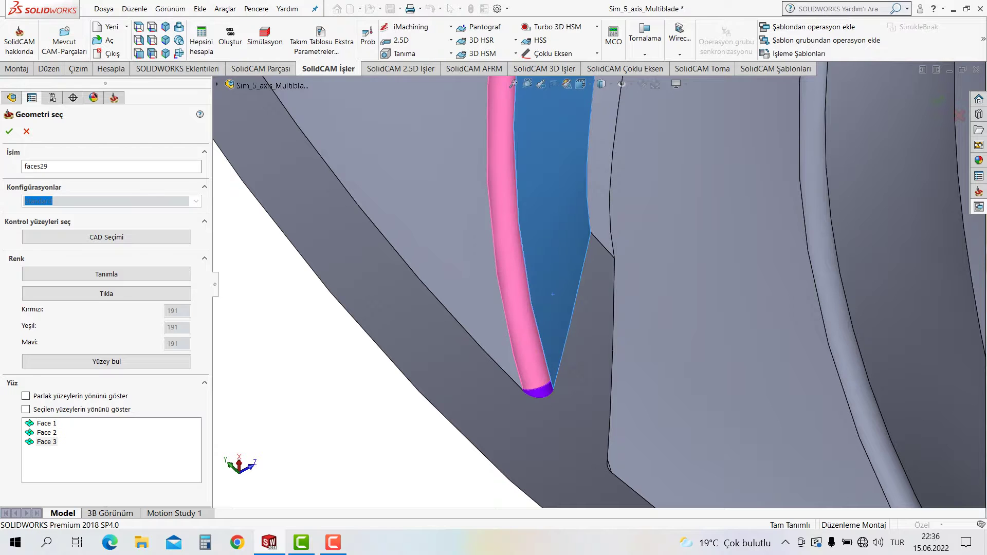
{"action": "scroll", "coordinate": [552, 294], "scroll_direction": "up", "scroll_amount": 3}
{"action": "scroll", "coordinate": [586, 288], "scroll_direction": "up", "scroll_amount": 2}
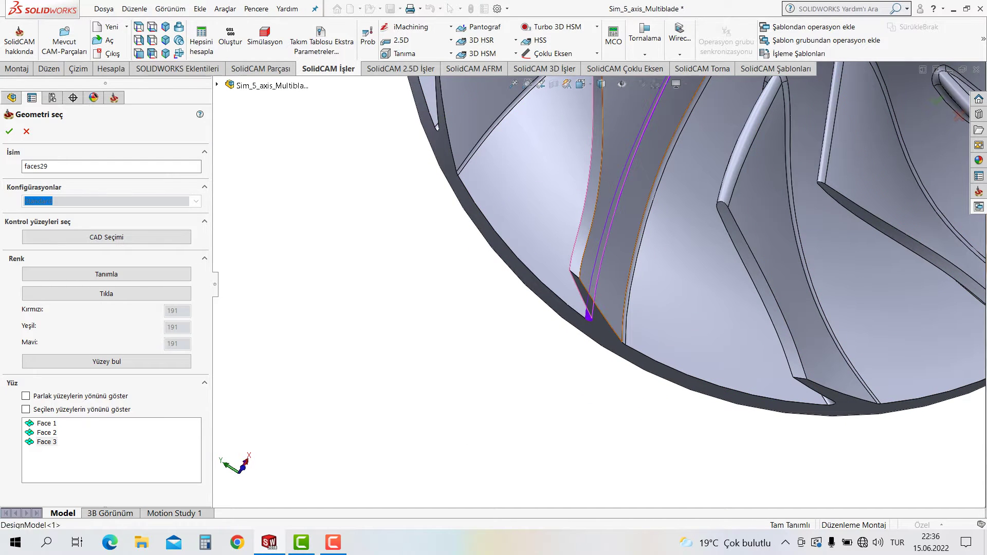
{"action": "left_click", "coordinate": [618, 285]}
{"action": "scroll", "coordinate": [619, 284], "scroll_direction": "down", "scroll_amount": 3}
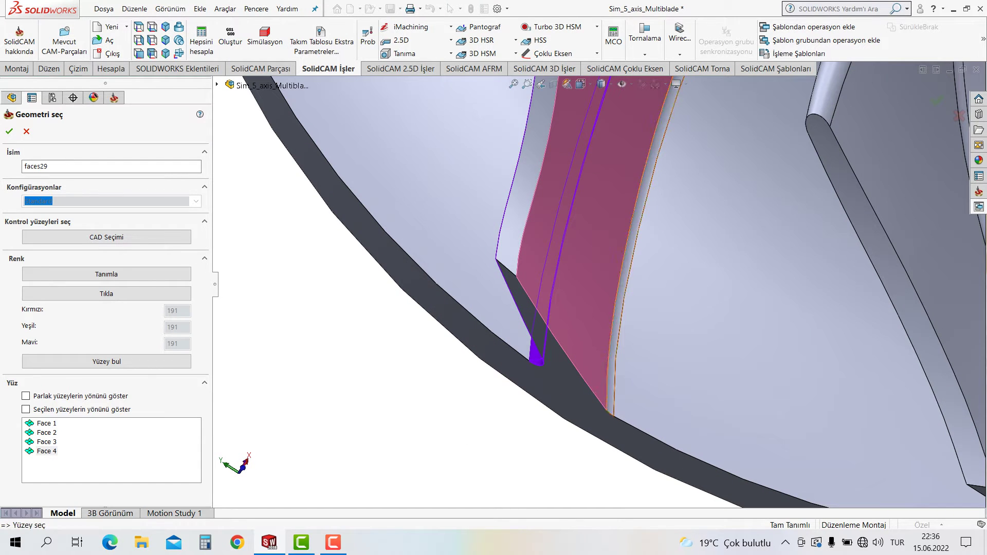
{"action": "left_click", "coordinate": [621, 285]}
{"action": "scroll", "coordinate": [621, 285], "scroll_direction": "up", "scroll_amount": 4}
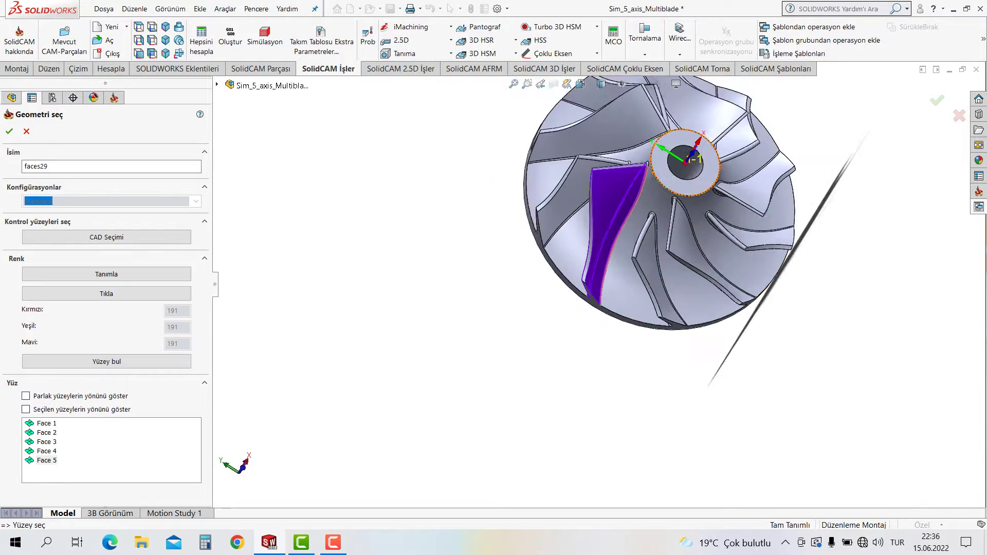
{"action": "scroll", "coordinate": [642, 205], "scroll_direction": "down", "scroll_amount": 4}
Step: Add the blade's top face and top rim, then confirm the selection as faces29
{"action": "middle_click_drag", "start_coordinate": [621, 206], "coordinate": [548, 265]}
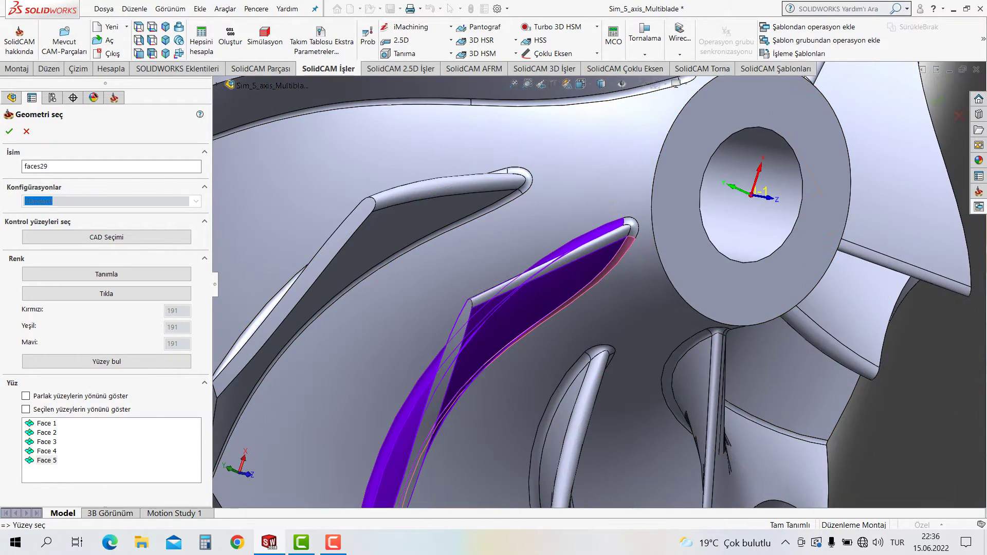
{"action": "left_click", "coordinate": [547, 265]}
{"action": "left_click", "coordinate": [626, 229]}
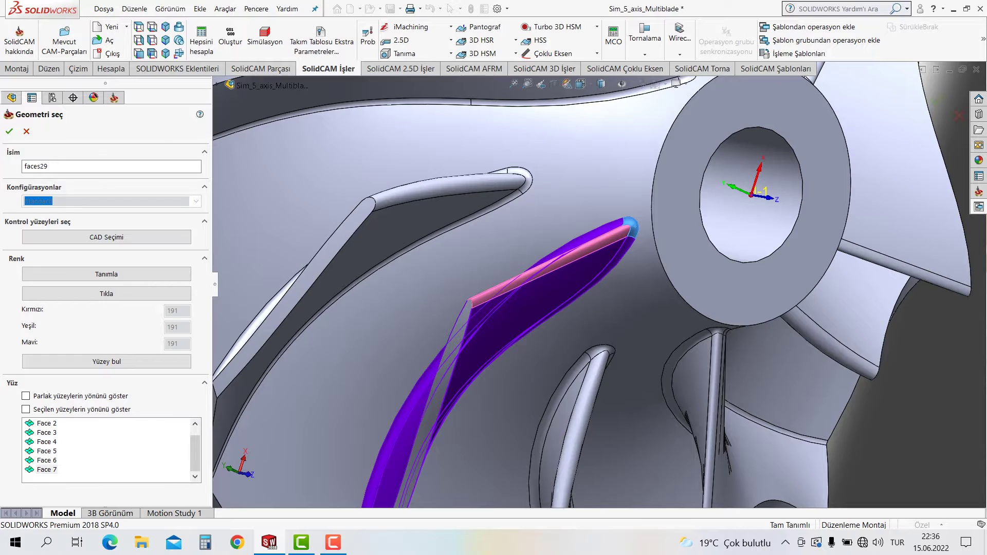
{"action": "scroll", "coordinate": [573, 235], "scroll_direction": "up", "scroll_amount": 4}
{"action": "middle_click_drag", "start_coordinate": [591, 231], "coordinate": [555, 267]}
{"action": "scroll", "coordinate": [565, 247], "scroll_direction": "down", "scroll_amount": 3}
{"action": "scroll", "coordinate": [566, 247], "scroll_direction": "up", "scroll_amount": 4}
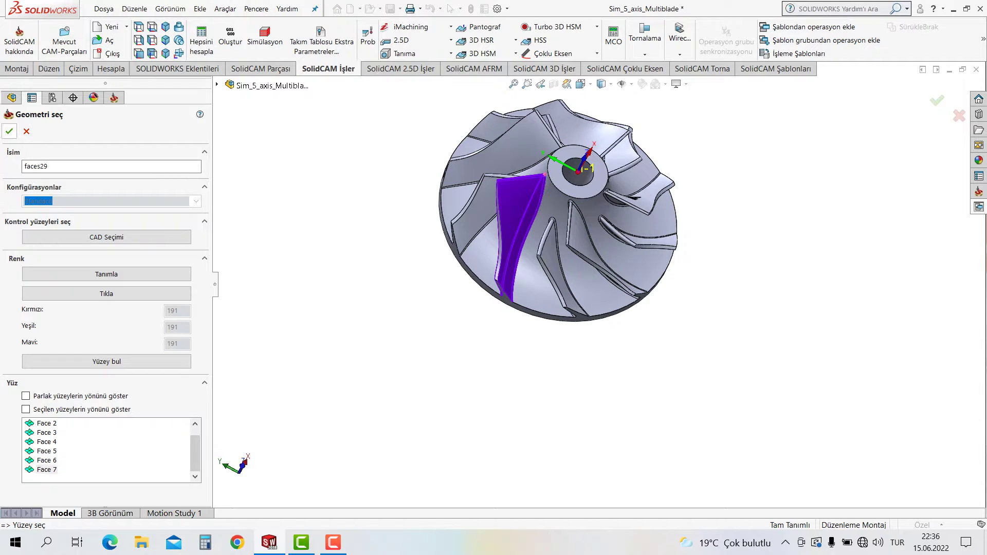
{"action": "left_click", "coordinate": [9, 132]}
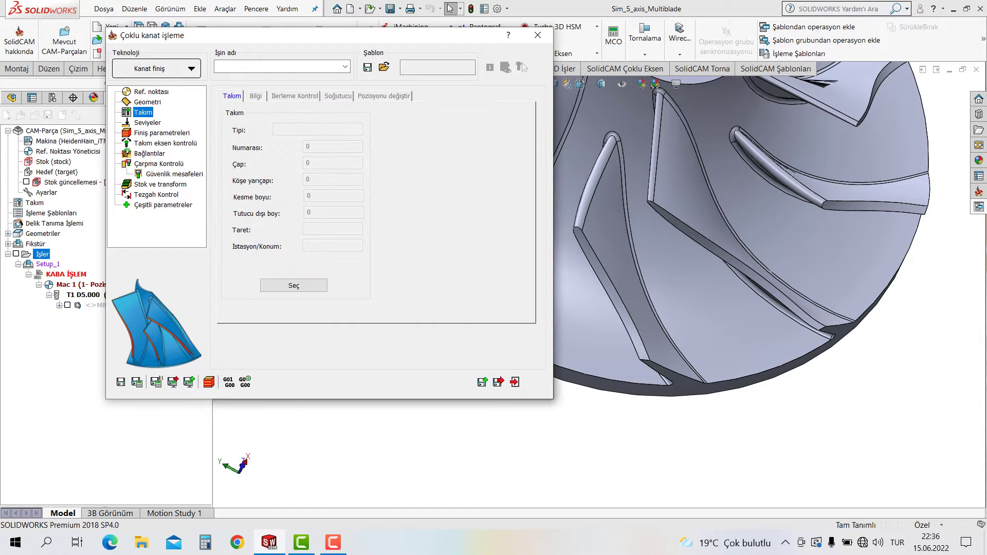
Step: Assign tool 2, the 12 mm taper ball-nose with 2.5 mm corner radius
{"action": "key", "text": "Escape"}
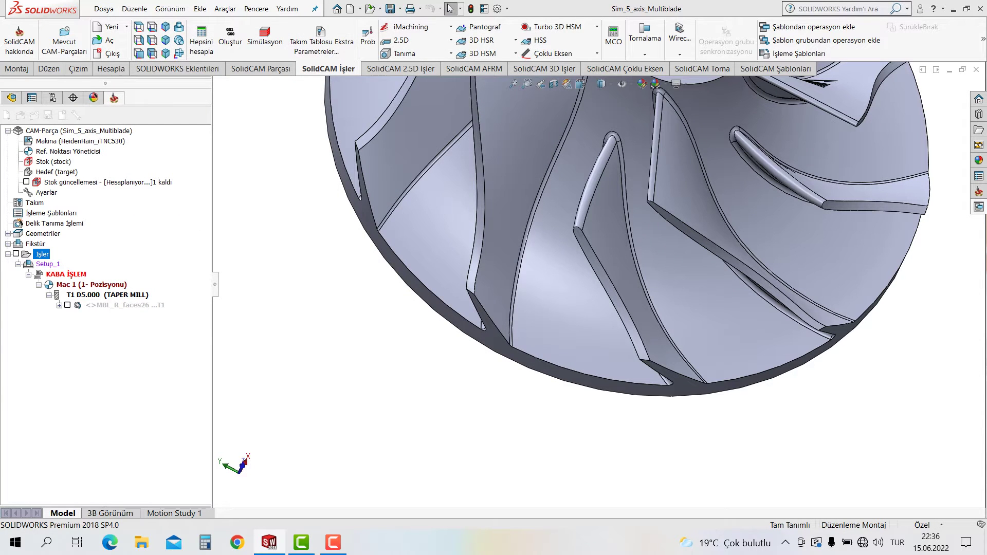
{"action": "key", "text": "Down"}
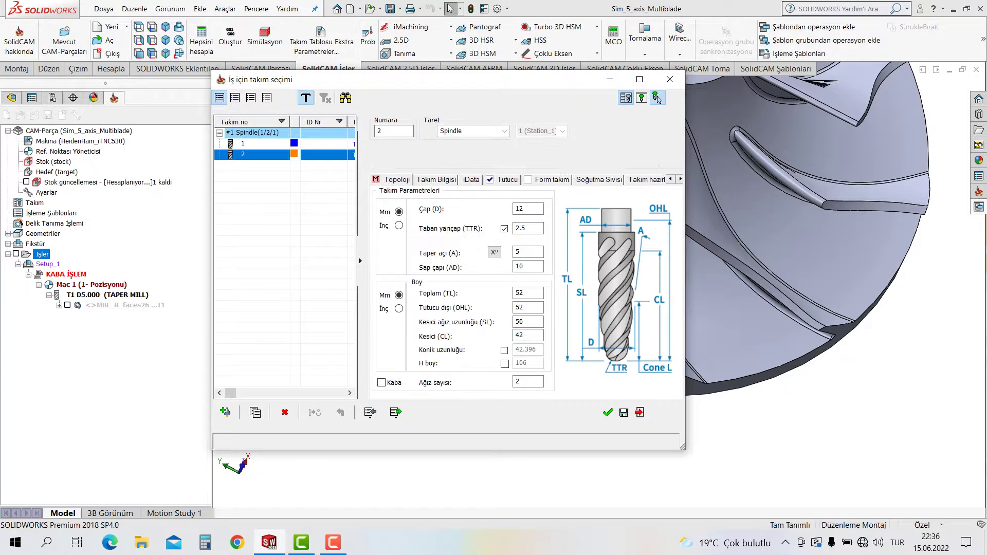
{"action": "key", "text": "Return"}
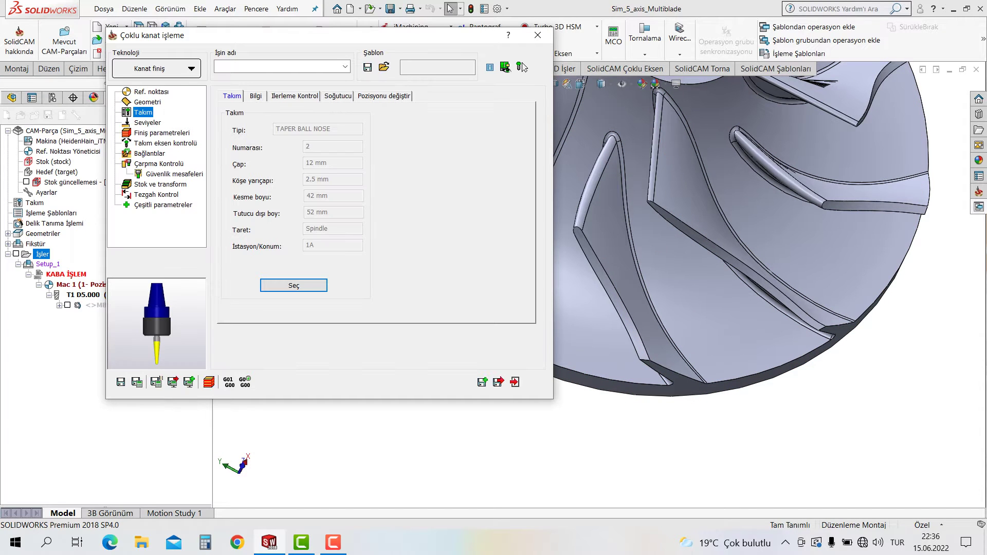
{"action": "key", "text": "Down"}
{"action": "key", "text": "Down"}
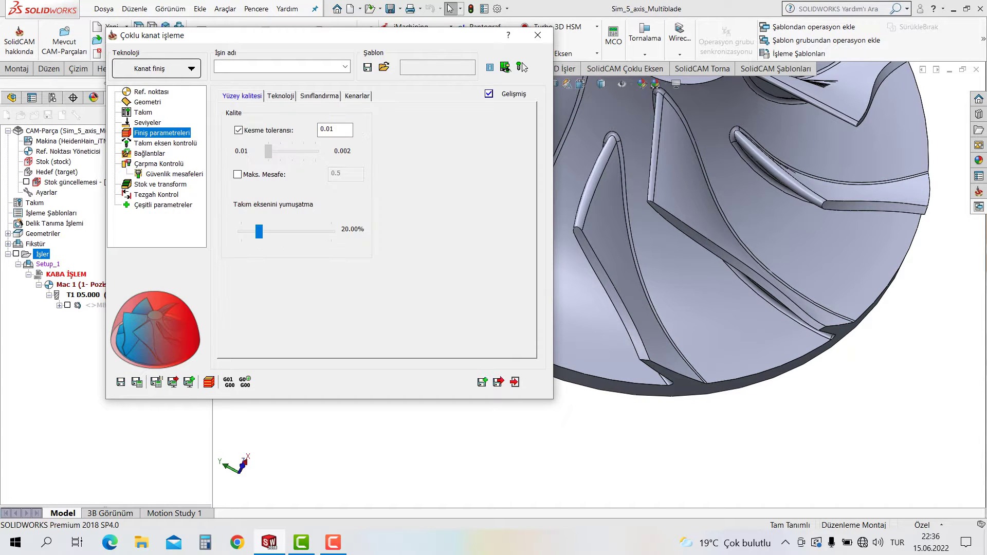
Step: Set contour to Tüm (arka kenarı buda), keeping one-way climb cutting from the trailing edge
{"action": "key", "text": "ctrl+Tab"}
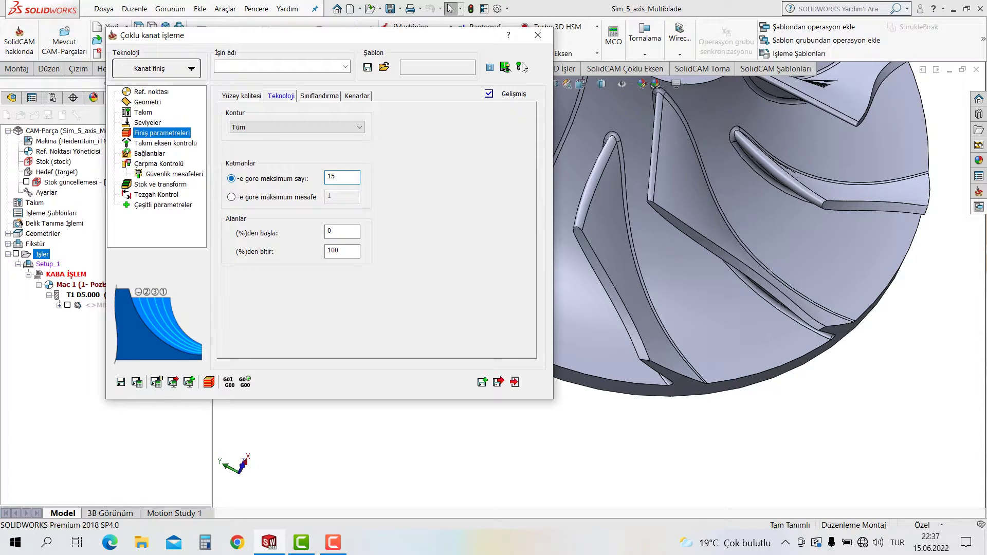
{"action": "key", "text": "shift+Tab"}
{"action": "key", "text": "shift+Tab"}
{"action": "key", "text": "alt+Down"}
{"action": "key", "text": "Down"}
{"action": "key", "text": "Return"}
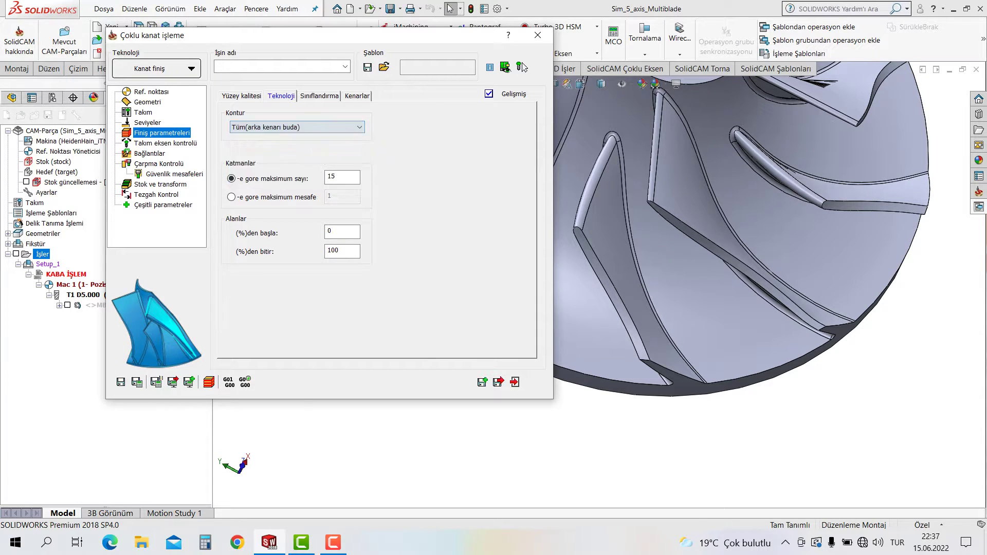
{"action": "key", "text": "ctrl+Tab"}
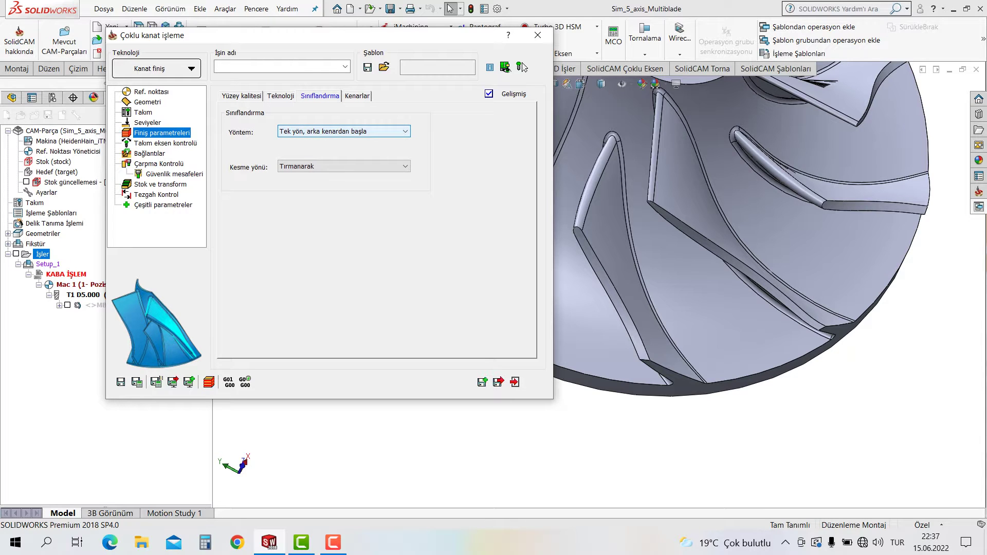
{"action": "key", "text": "Tab"}
{"action": "key", "text": "ctrl+Tab"}
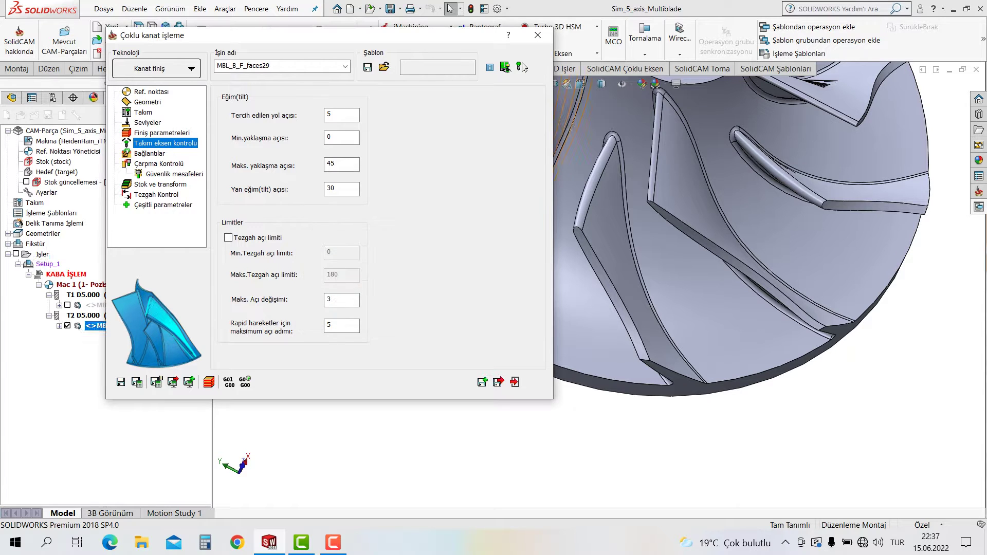
Step: Repeat the blade finish over 5 rotation sectors and recalculate its toolpath
{"action": "left_click", "coordinate": [521, 67]}
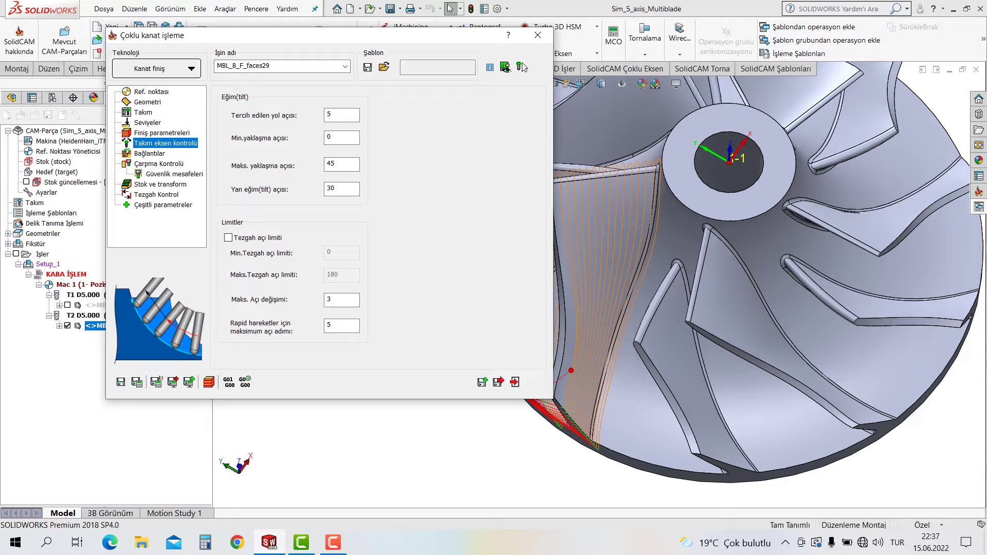
{"action": "key", "text": "Down"}
{"action": "key", "text": "Down"}
{"action": "key", "text": "Down"}
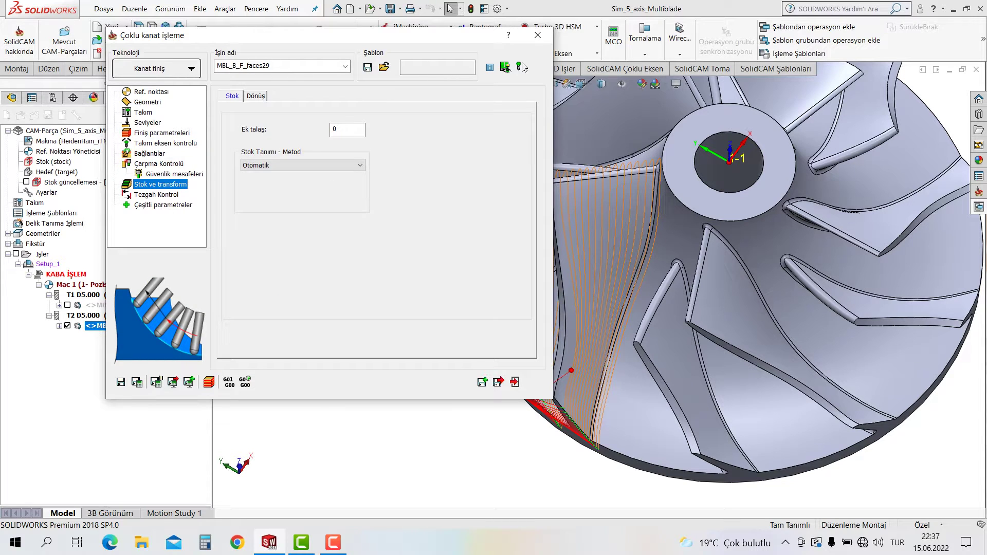
{"action": "key", "text": "ctrl+Tab"}
{"action": "type", "text": "5"}
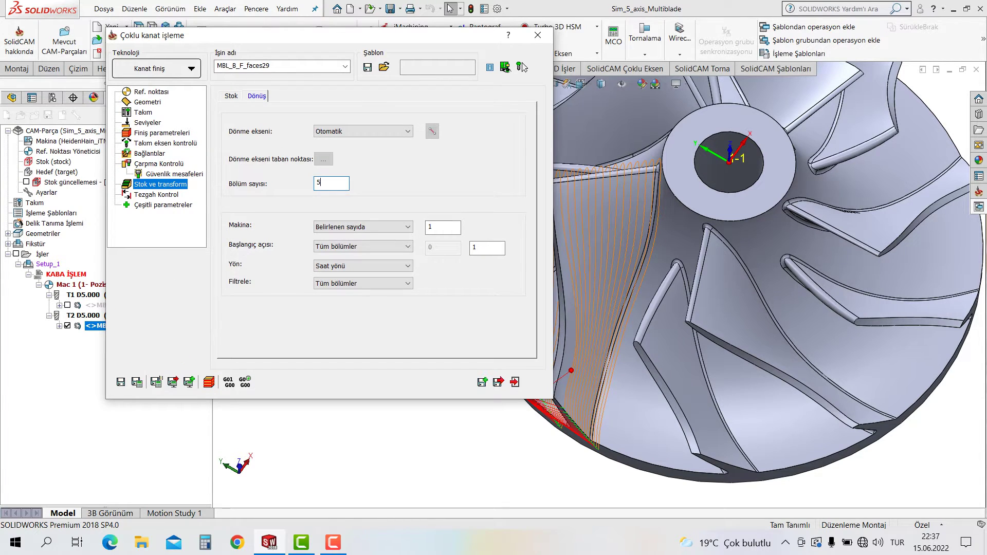
{"action": "key", "text": "Tab"}
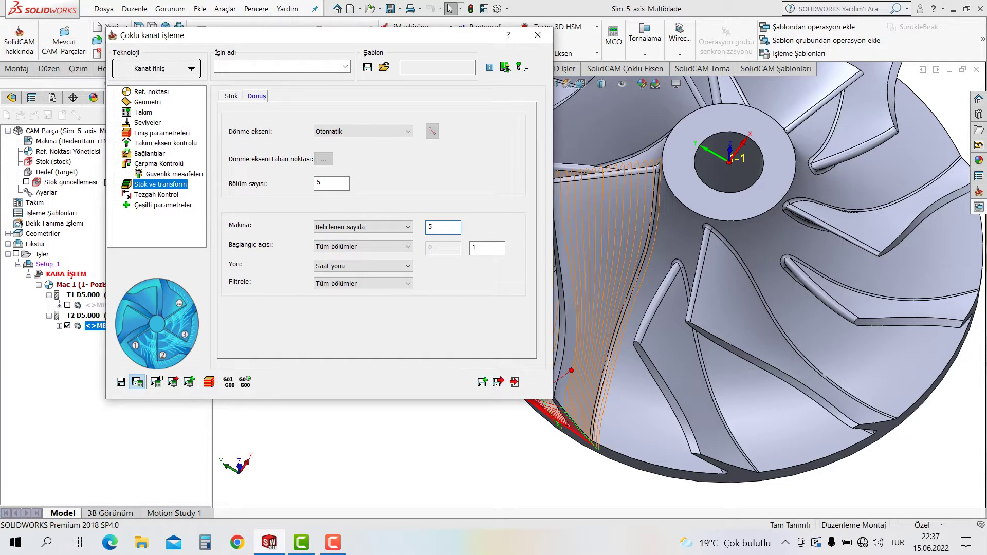
{"action": "left_click", "coordinate": [522, 66]}
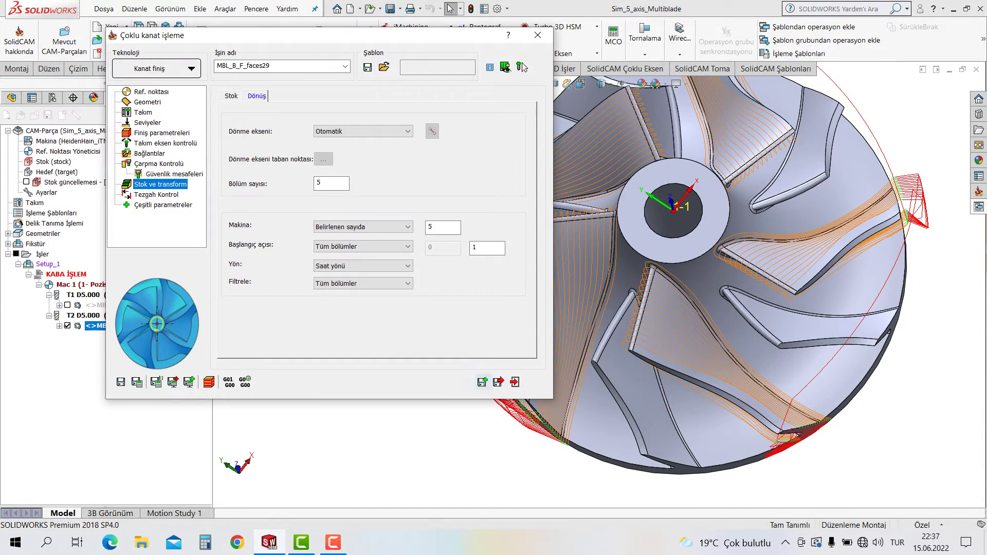
{"action": "left_click", "coordinate": [521, 67]}
Step: Split the blade finish into a new job group named BÜYÜK KANAT FİNİŞH
{"action": "right_click", "coordinate": [95, 326]}
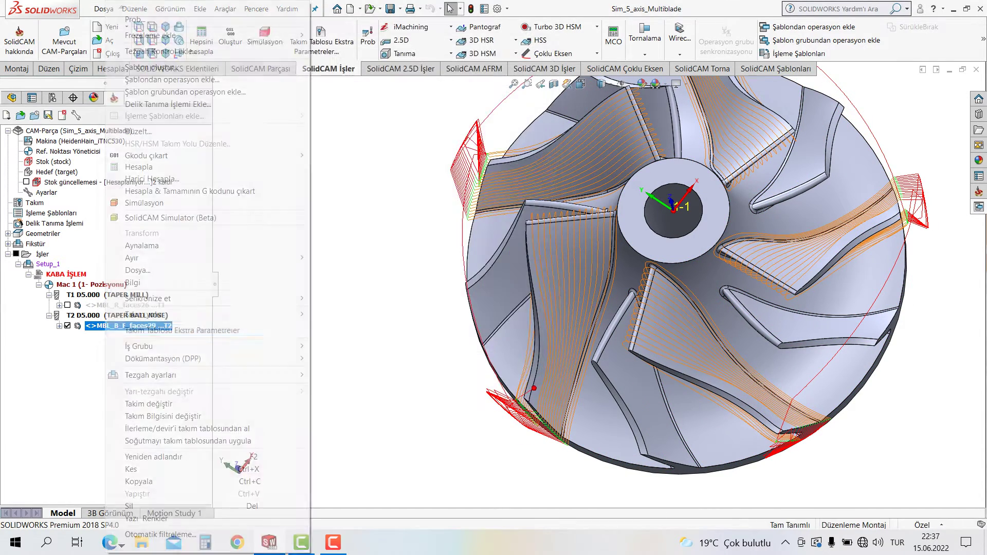
{"action": "left_click", "coordinate": [340, 258]}
{"action": "type", "text": "BÜYÜK KANAT FİNİŞH"}
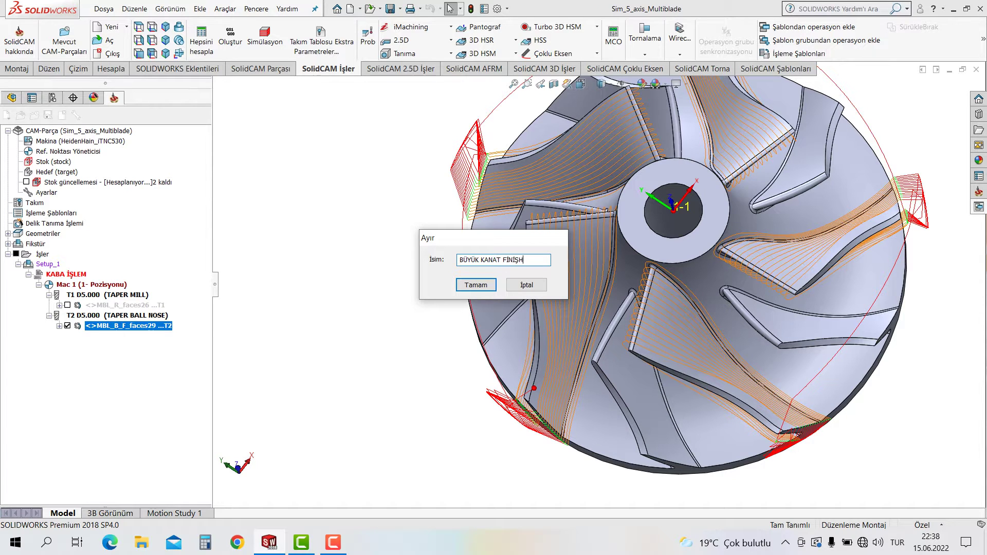
{"action": "key", "text": "Return"}
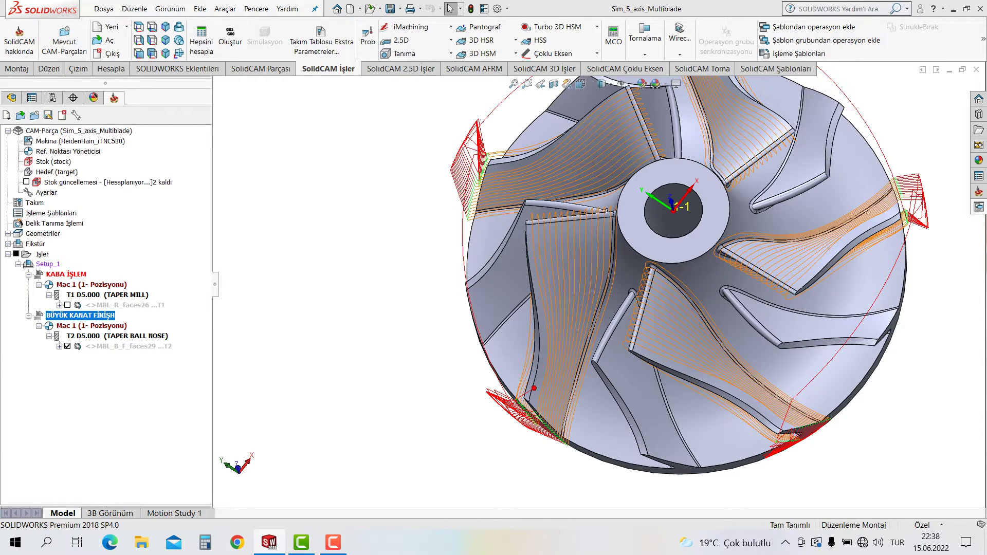
{"action": "key", "text": "Down"}
{"action": "key", "text": "Down"}
{"action": "key", "text": "Down"}
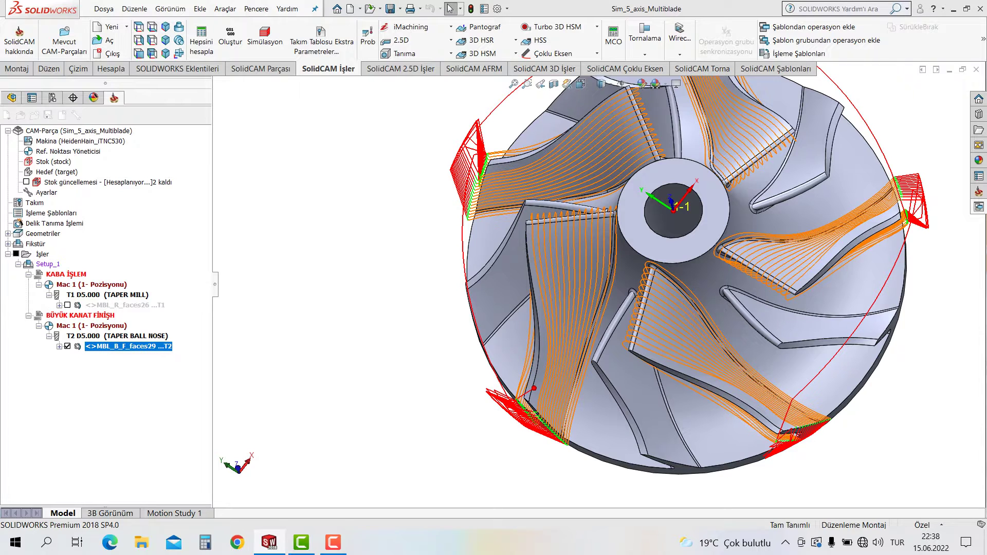
Step: Duplicate the blade finish operation and open the copy's geometry settings
{"action": "key", "text": "Return"}
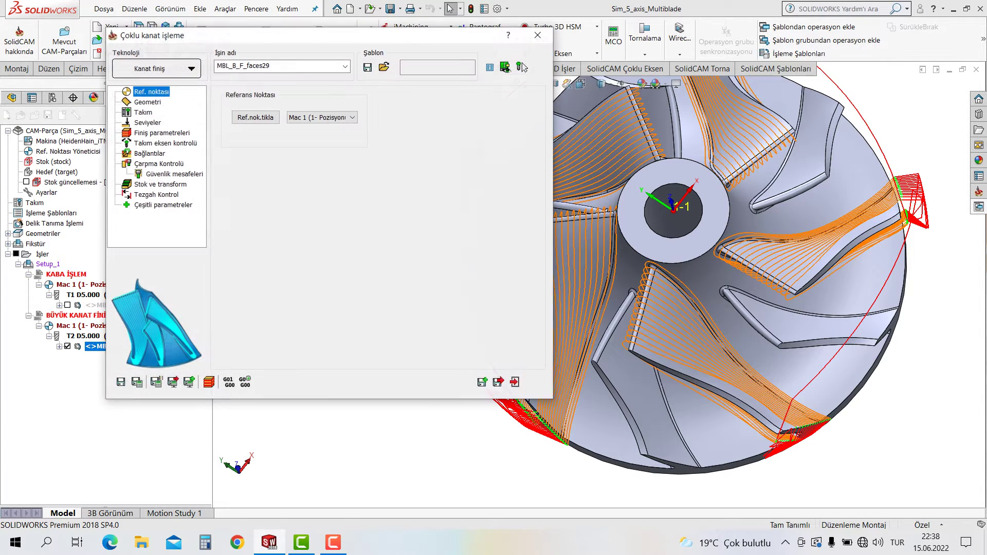
{"action": "left_click", "coordinate": [521, 67]}
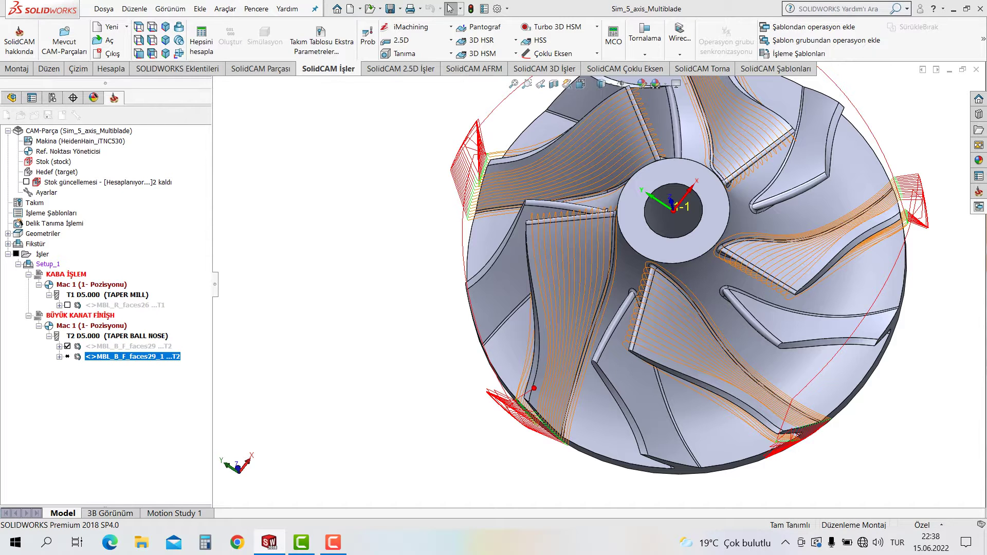
{"action": "key", "text": "Return"}
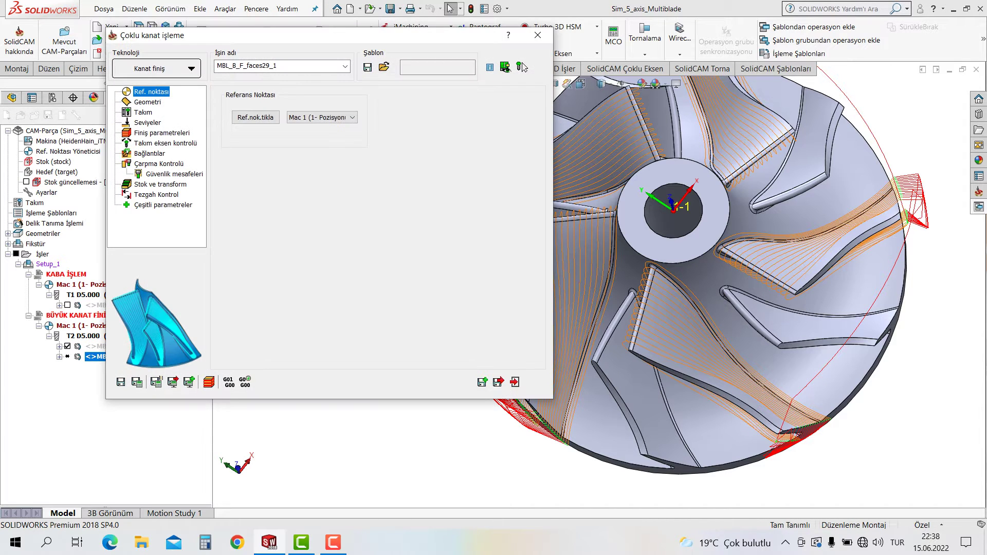
{"action": "key", "text": "Down"}
Step: Define new blade geometry faces32 from six faces of the small blade
{"action": "left_click", "coordinate": [252, 158]}
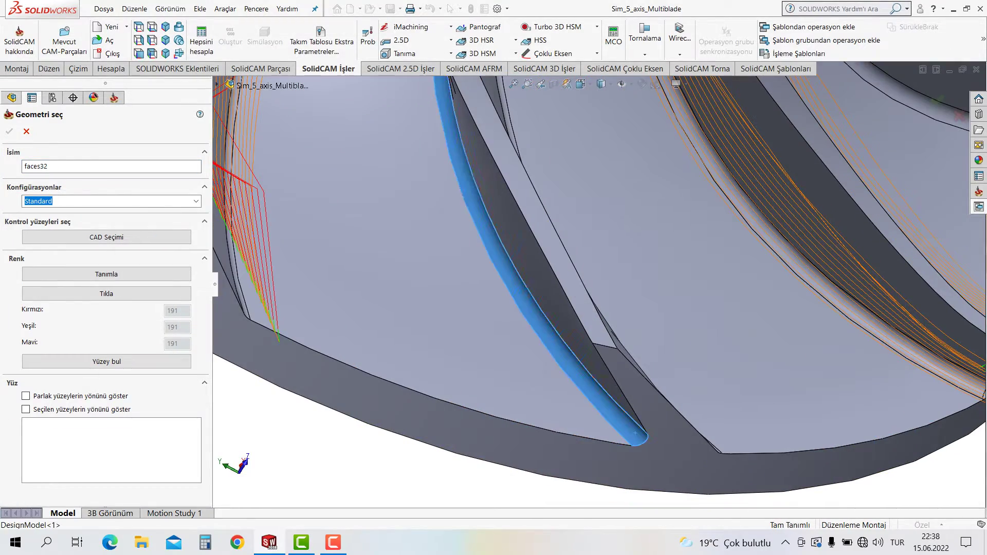
{"action": "left_click", "coordinate": [516, 288]}
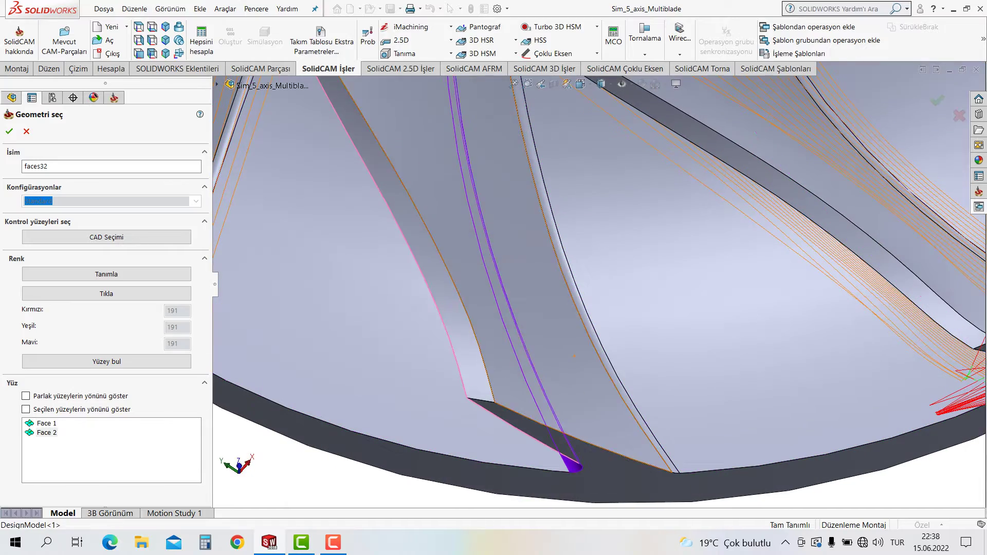
{"action": "left_click", "coordinate": [489, 231]}
{"action": "left_click", "coordinate": [435, 302]}
{"action": "scroll", "coordinate": [599, 281], "scroll_direction": "up", "scroll_amount": 5}
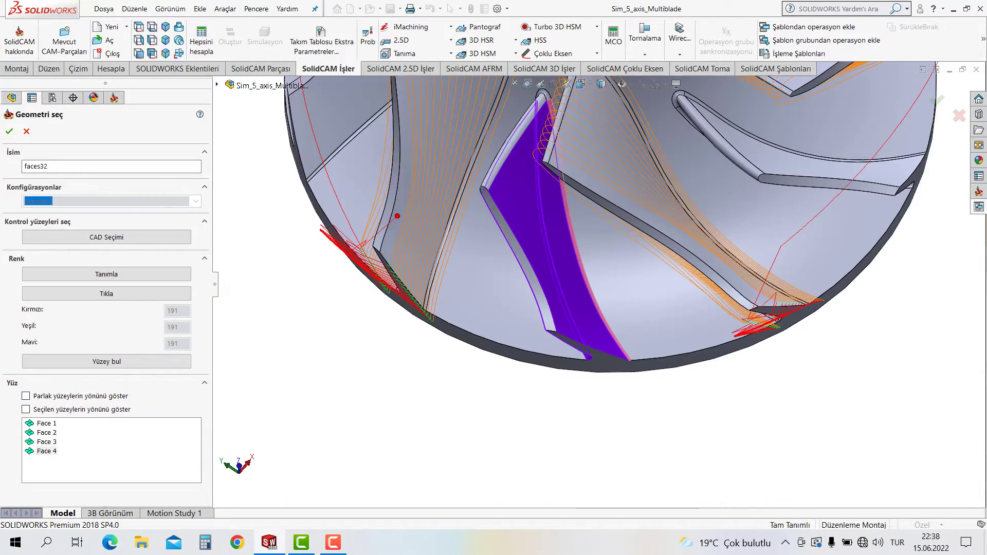
{"action": "scroll", "coordinate": [565, 231], "scroll_direction": "down", "scroll_amount": 8}
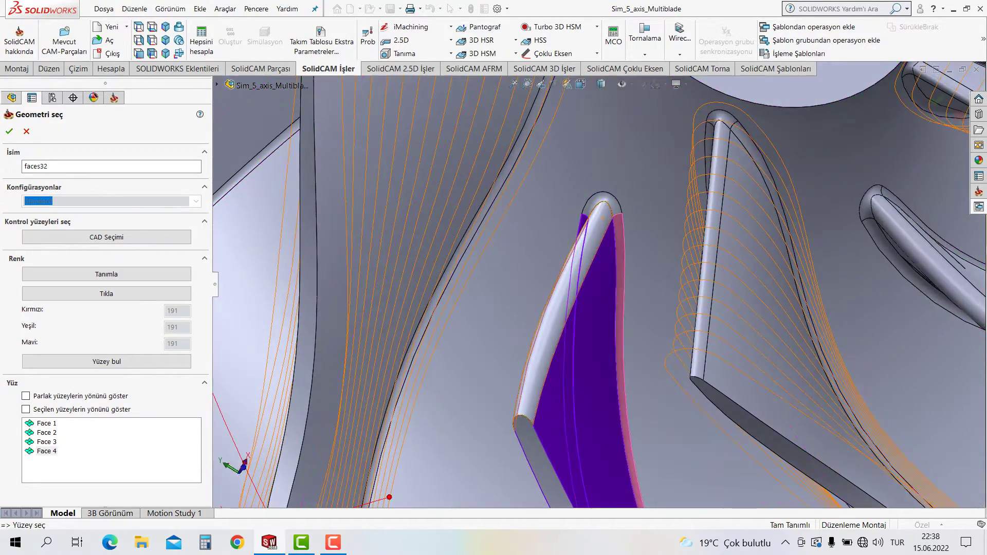
{"action": "left_click", "coordinate": [602, 203]}
{"action": "left_click", "coordinate": [552, 308]}
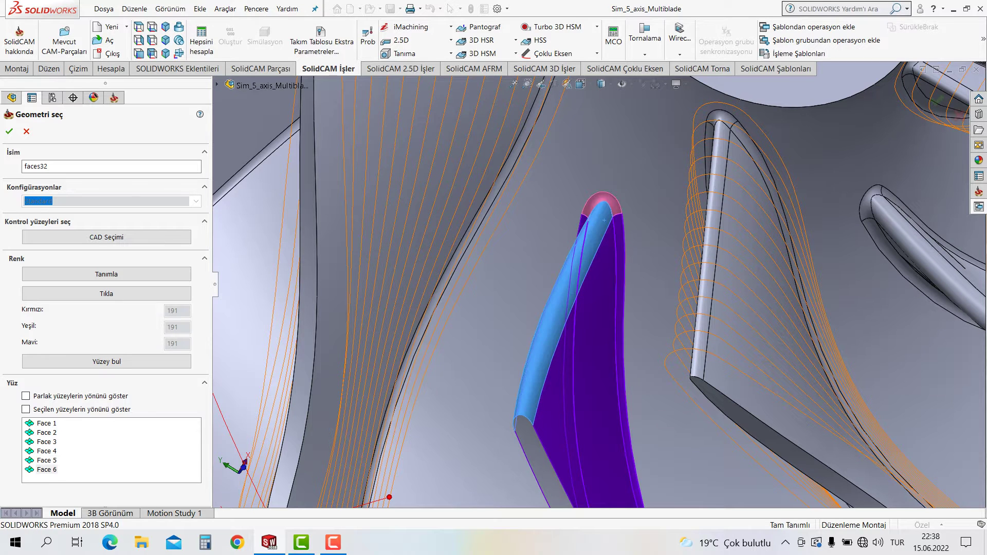
{"action": "key", "text": "Return"}
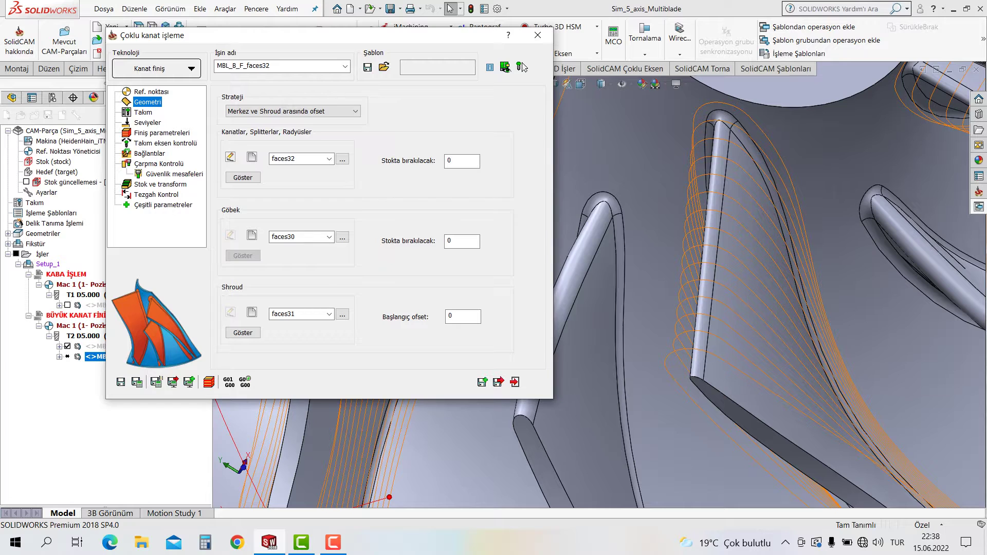
Step: Use faces33 as the new shroud and calculate the small-blade finish toolpath
{"action": "left_click", "coordinate": [252, 314]}
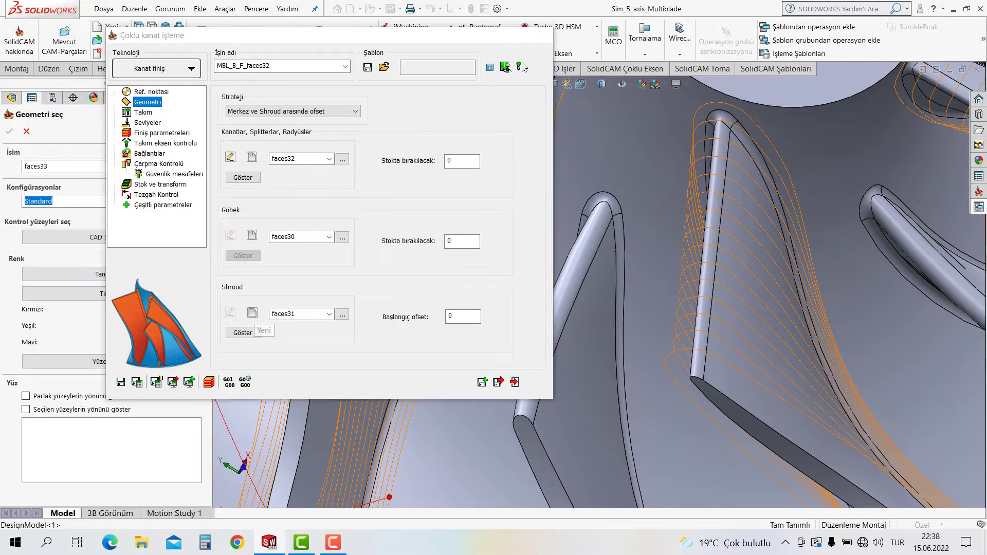
{"action": "left_click", "coordinate": [530, 438]}
{"action": "key", "text": "Return"}
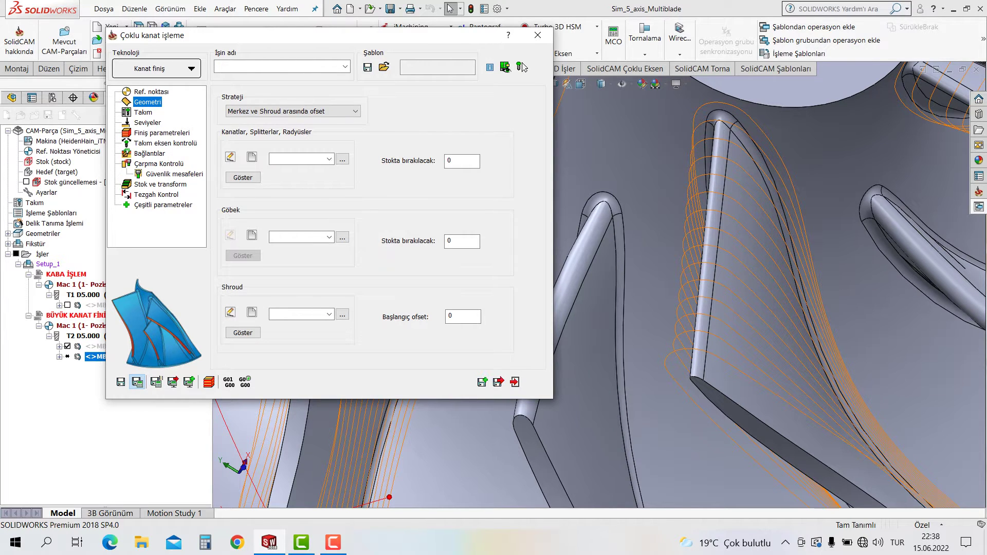
{"action": "key", "text": "Return"}
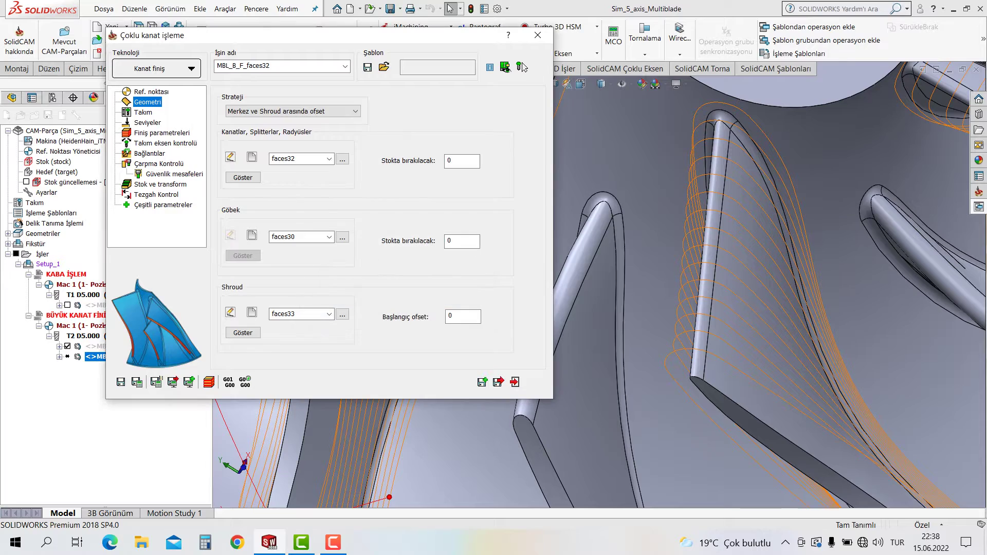
{"action": "left_click", "coordinate": [521, 66]}
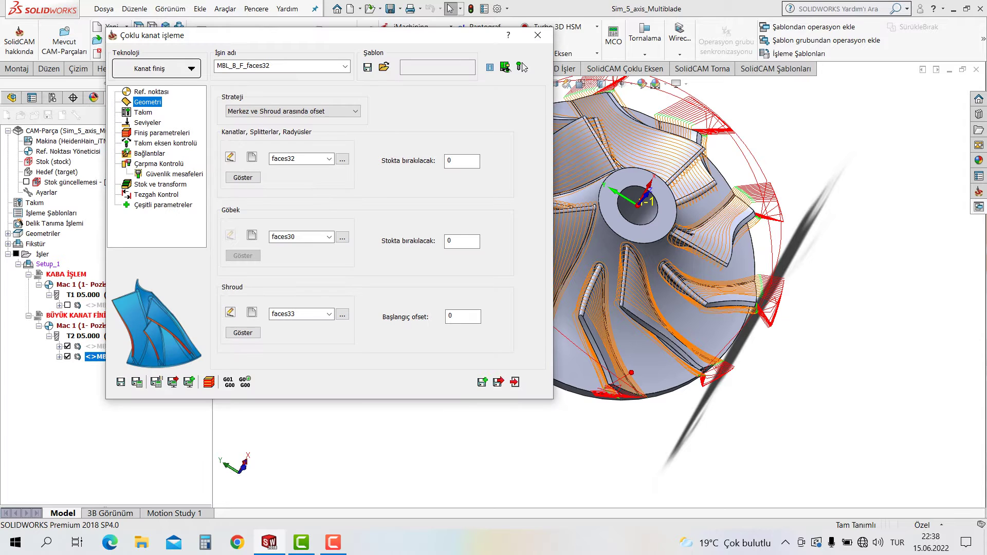
Step: Split the small-blade finish into its own group named KÜÇÜK KANAT FİNİŞH
{"action": "left_click", "coordinate": [498, 382]}
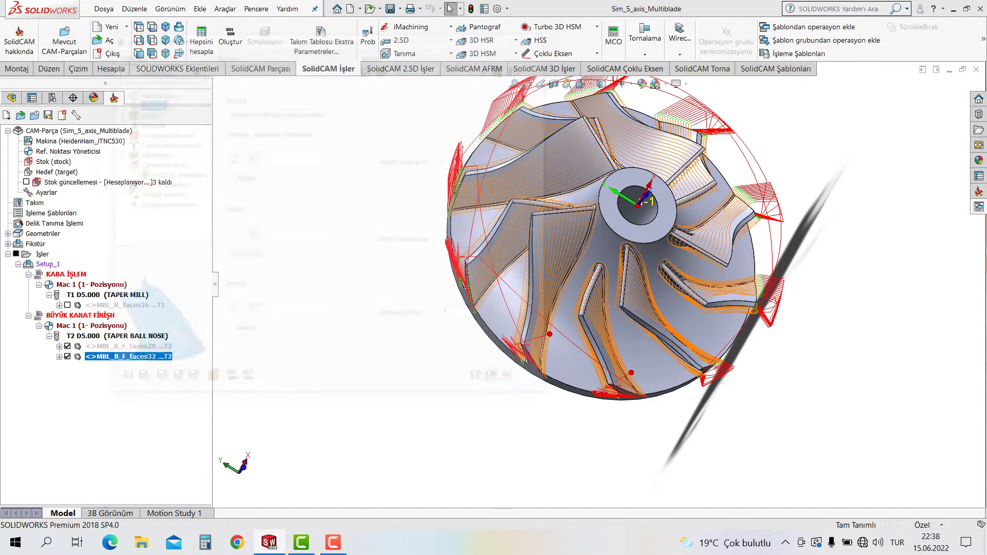
{"action": "right_click", "coordinate": [112, 356]}
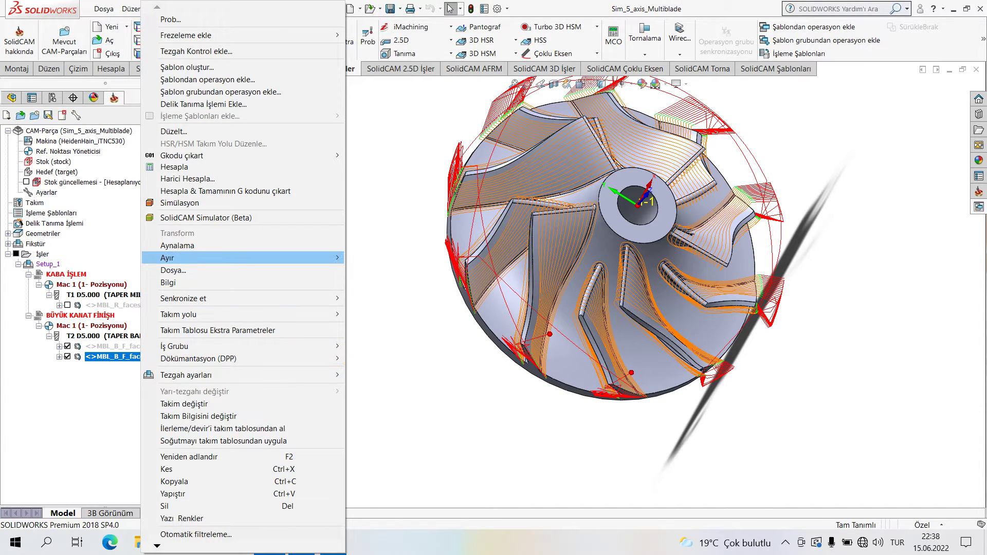
{"action": "left_click", "coordinate": [383, 257]}
{"action": "type", "text": "KÜÇÜK KANAT FİNİŞH"}
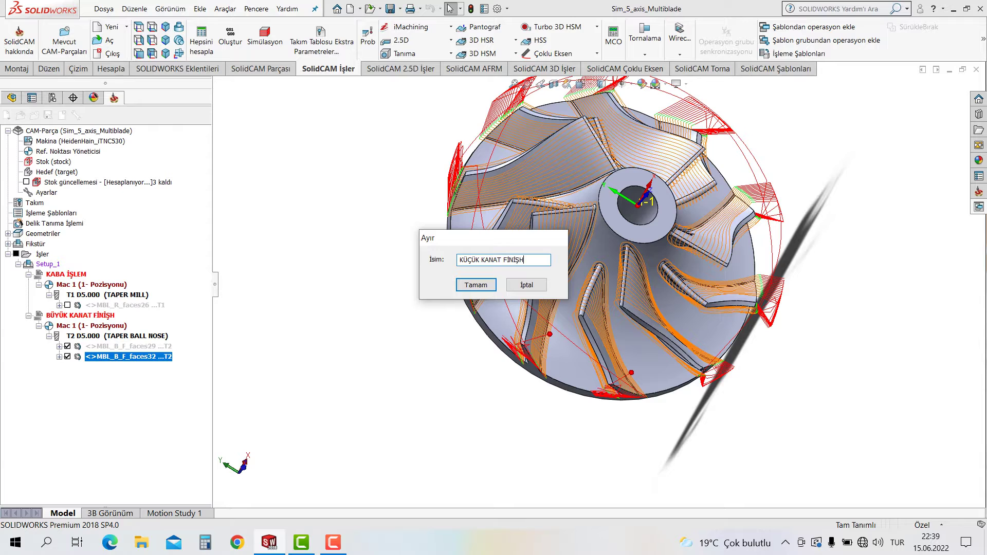
{"action": "key", "text": "Return"}
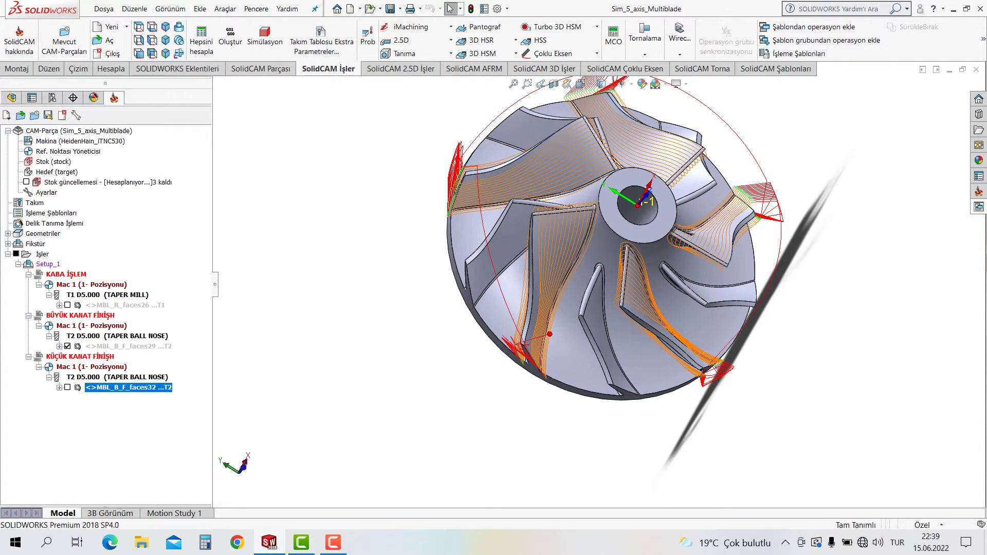
{"action": "right_click", "coordinate": [42, 254]}
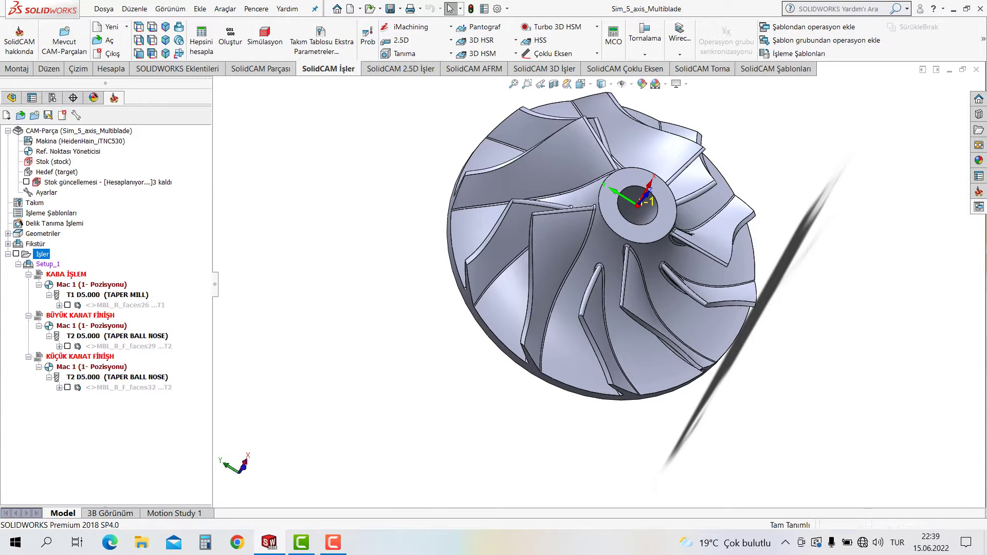
Step: Start a new multiblade machining operation, first setting its technology to Radyüsler finiş
{"action": "left_click", "coordinate": [596, 54]}
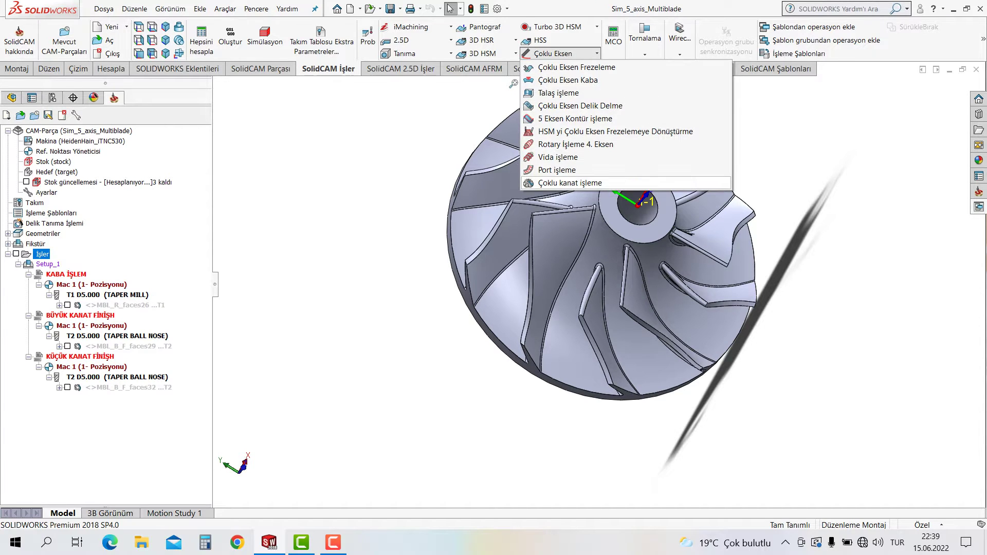
{"action": "left_click", "coordinate": [570, 183]}
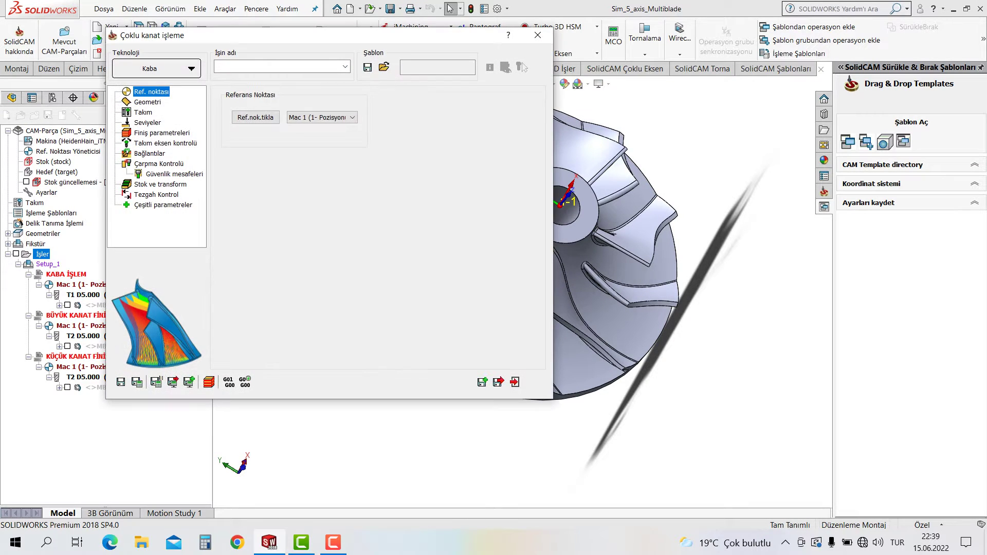
{"action": "key", "text": "alt+Down"}
{"action": "key", "text": "Down"}
{"action": "key", "text": "Down"}
{"action": "key", "text": "Down"}
{"action": "key", "text": "Return"}
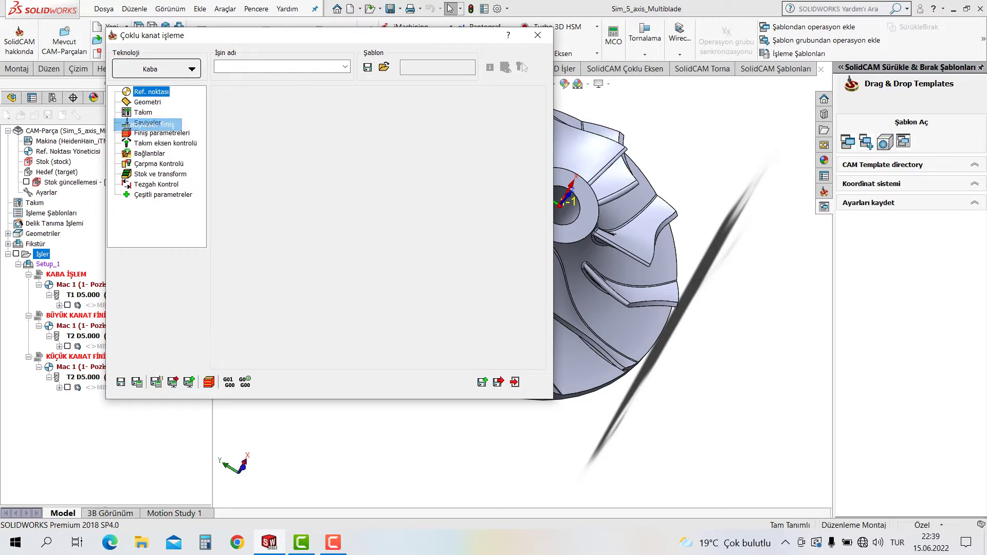
{"action": "key", "text": "Up"}
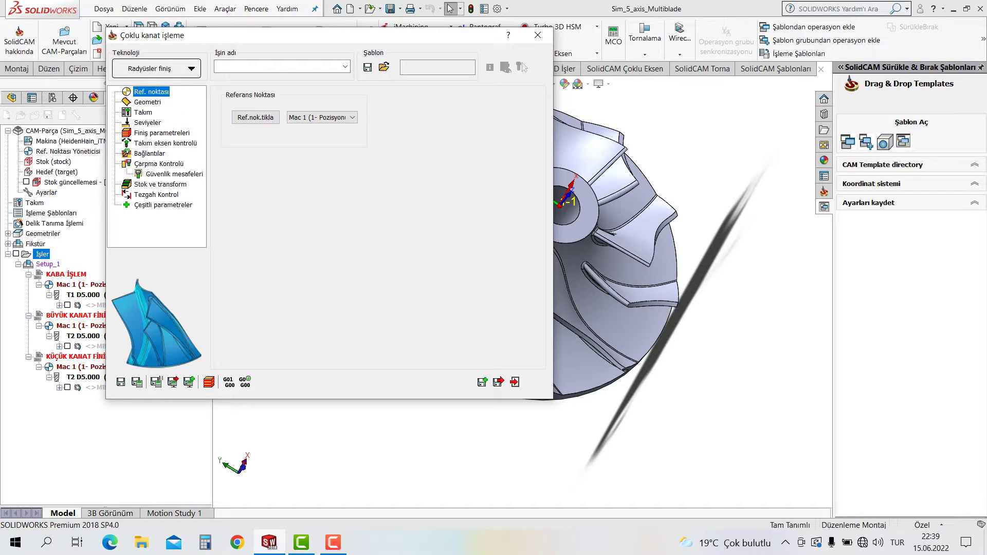
{"action": "key", "text": "Down"}
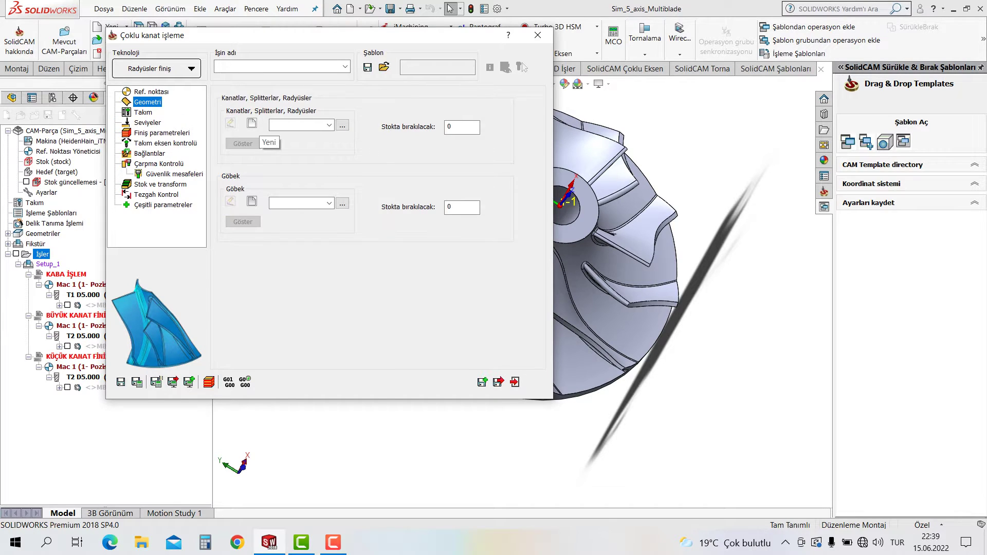
Step: Switch the technology to Göbek finiş and bring up the geometry settings
{"action": "key", "text": "alt+Down"}
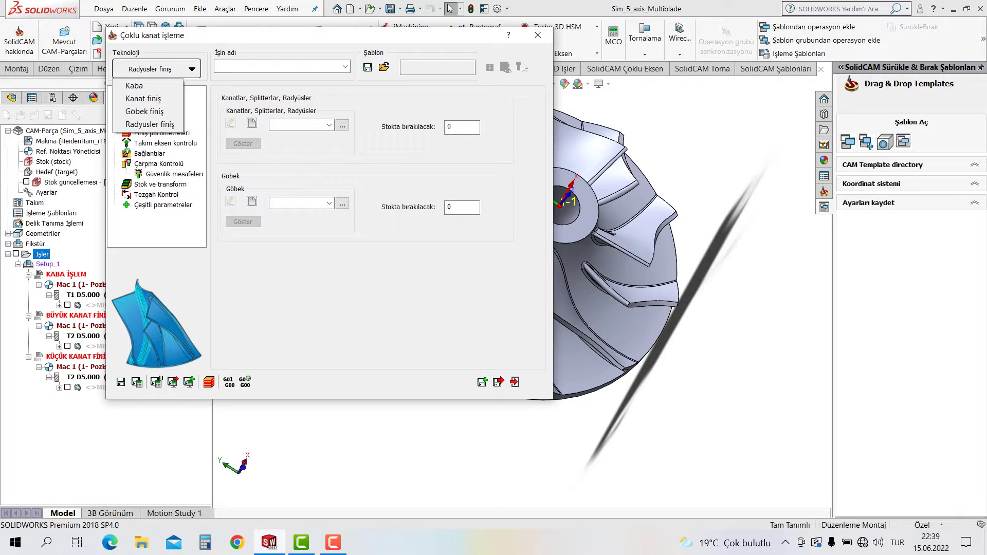
{"action": "key", "text": "Up"}
{"action": "key", "text": "Up"}
{"action": "key", "text": "Up"}
{"action": "key", "text": "Down"}
{"action": "key", "text": "Down"}
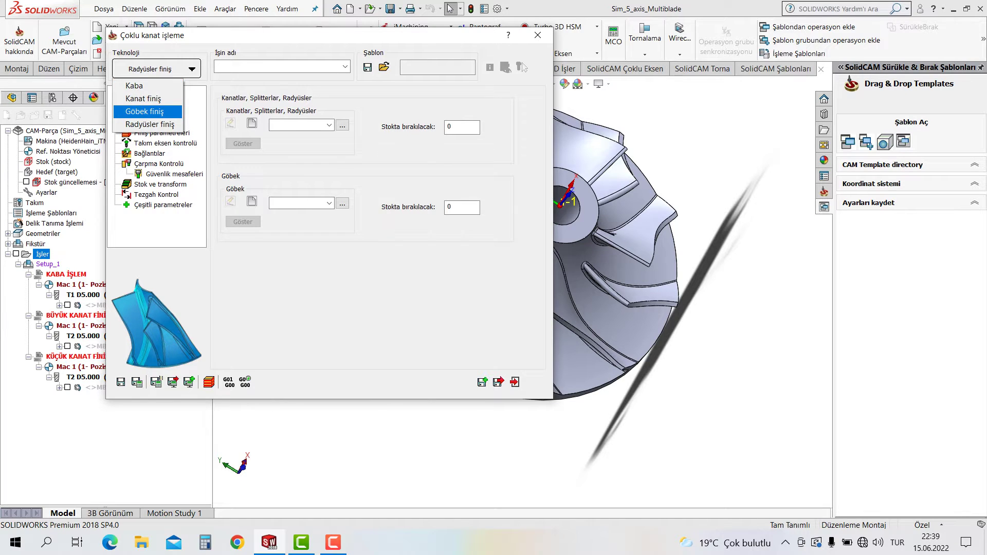
{"action": "key", "text": "Return"}
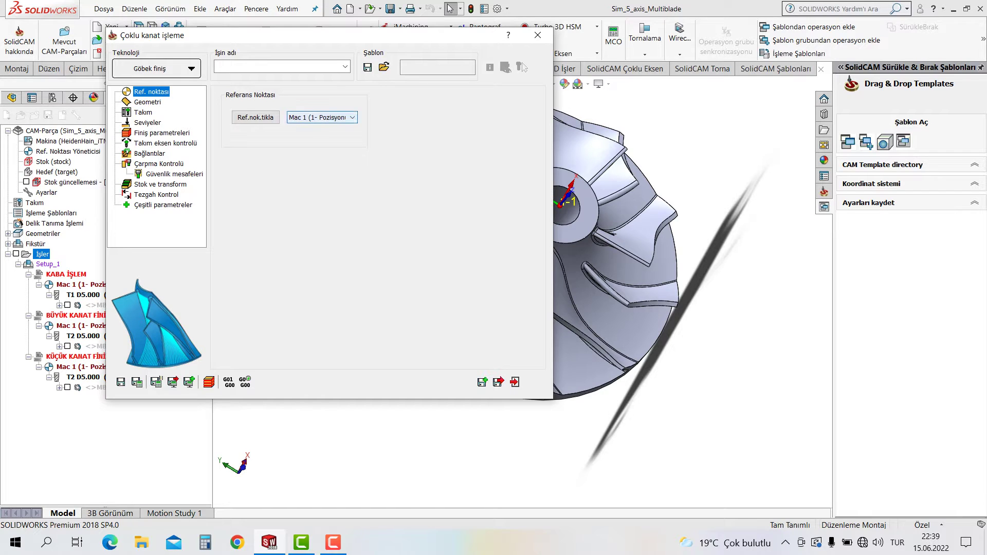
{"action": "key", "text": "alt+Down"}
{"action": "key", "text": "Return"}
{"action": "key", "text": "shift+Tab"}
{"action": "key", "text": "shift+Tab"}
{"action": "key", "text": "Down"}
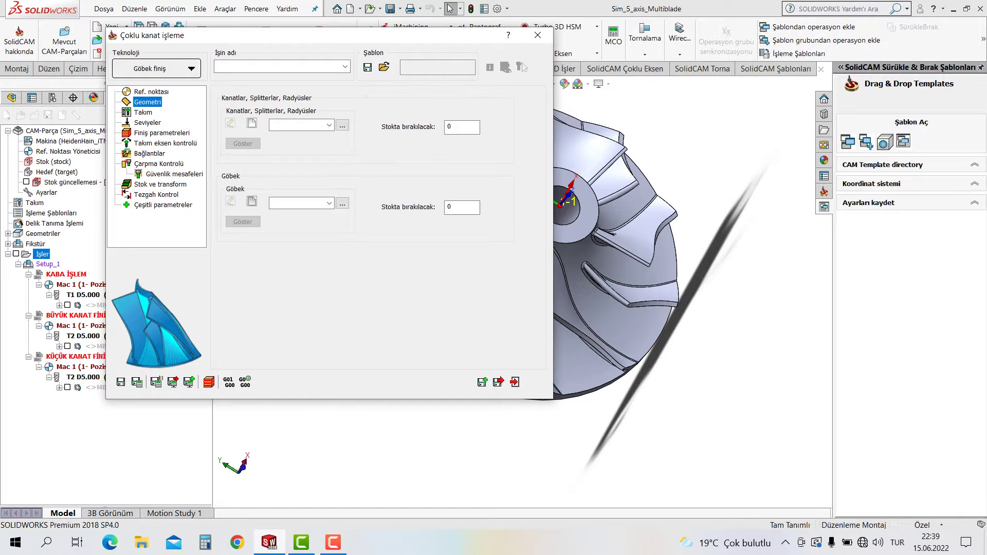
Step: Start a new blade geometry and select the first blade's bottom fillet, edge and flat faces
{"action": "left_click", "coordinate": [252, 124]}
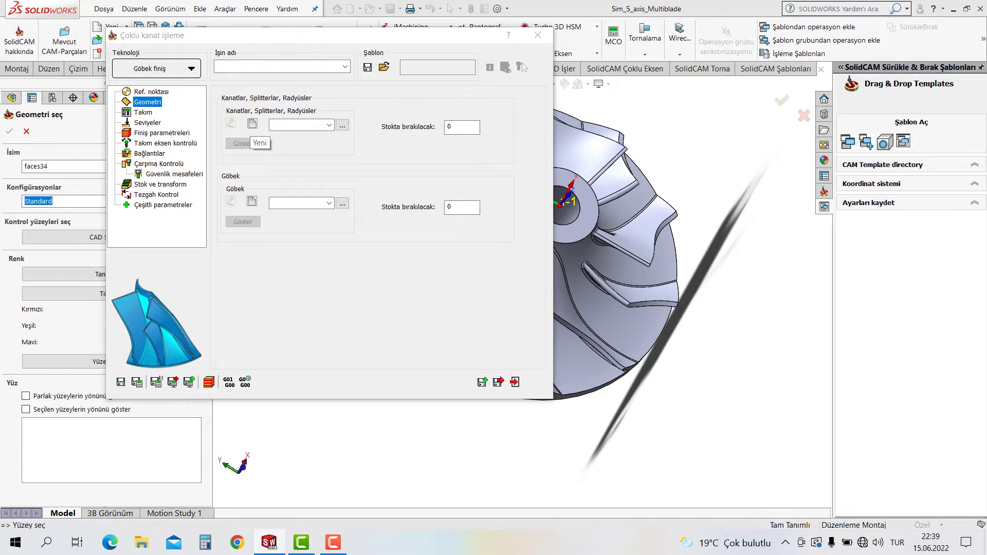
{"action": "scroll", "coordinate": [473, 283], "scroll_direction": "down", "scroll_amount": 4}
{"action": "scroll", "coordinate": [473, 283], "scroll_direction": "down", "scroll_amount": 3}
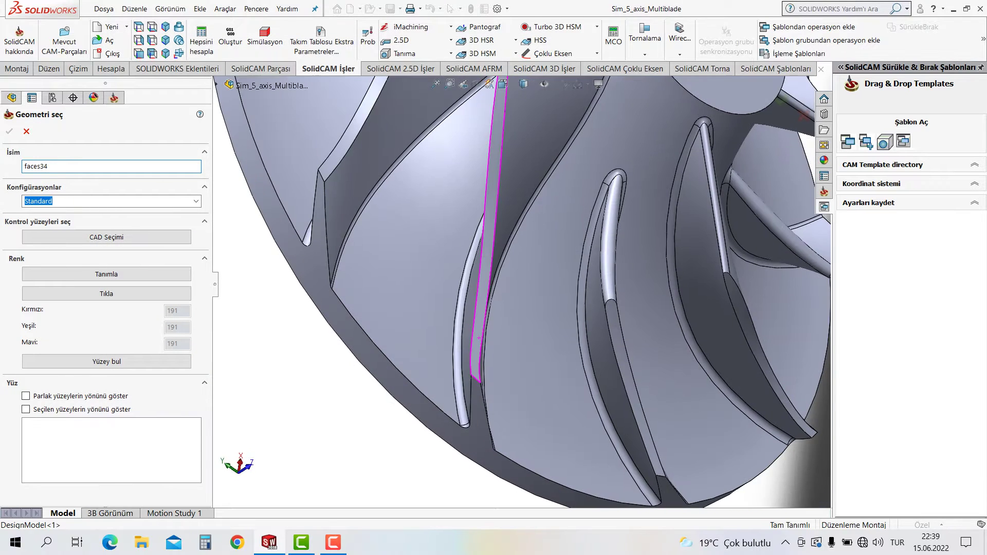
{"action": "scroll", "coordinate": [463, 411], "scroll_direction": "down", "scroll_amount": 3}
{"action": "left_click", "coordinate": [483, 378]}
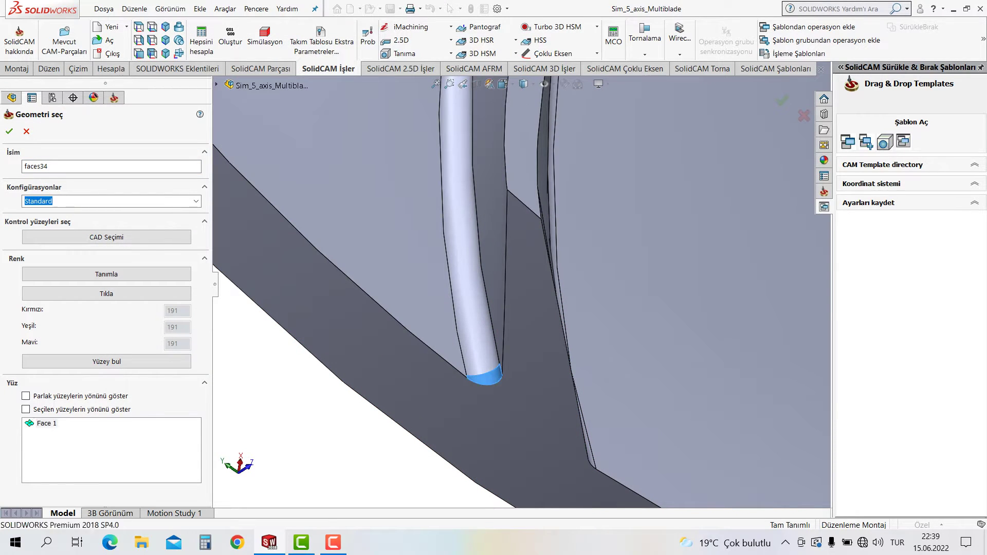
{"action": "left_click", "coordinate": [470, 257]}
{"action": "left_click", "coordinate": [493, 267]}
{"action": "middle_click_drag", "start_coordinate": [493, 267], "coordinate": [555, 416]}
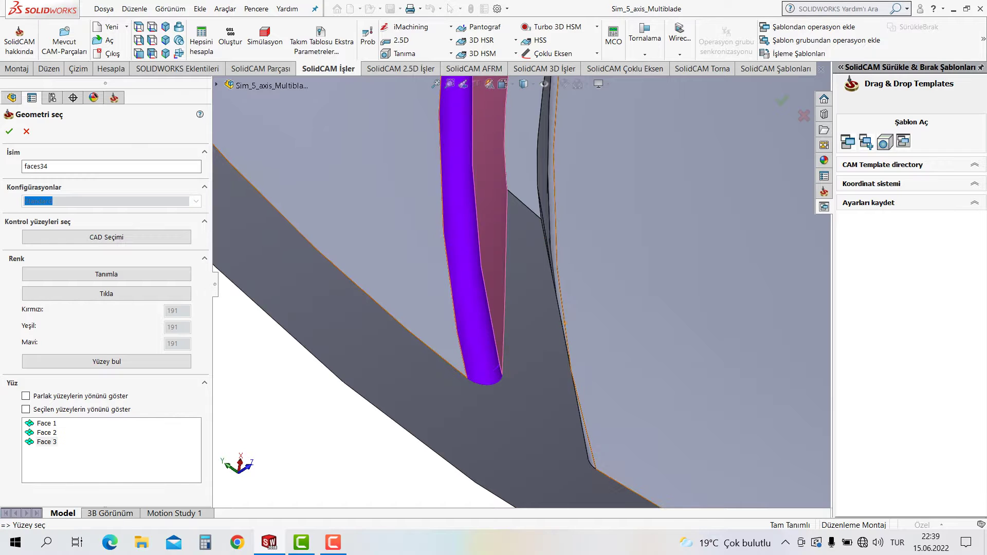
{"action": "left_click", "coordinate": [554, 415]}
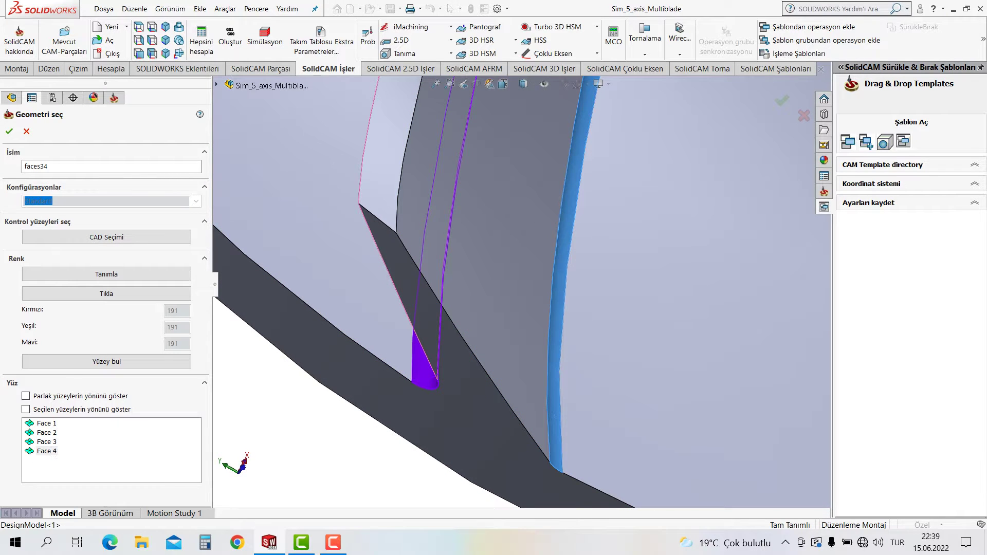
{"action": "left_click", "coordinate": [514, 309]}
Step: Add the blade-tip fillet, curved side, tip and edge fillet faces to the blade geometry
{"action": "scroll", "coordinate": [522, 285], "scroll_direction": "up", "scroll_amount": 5}
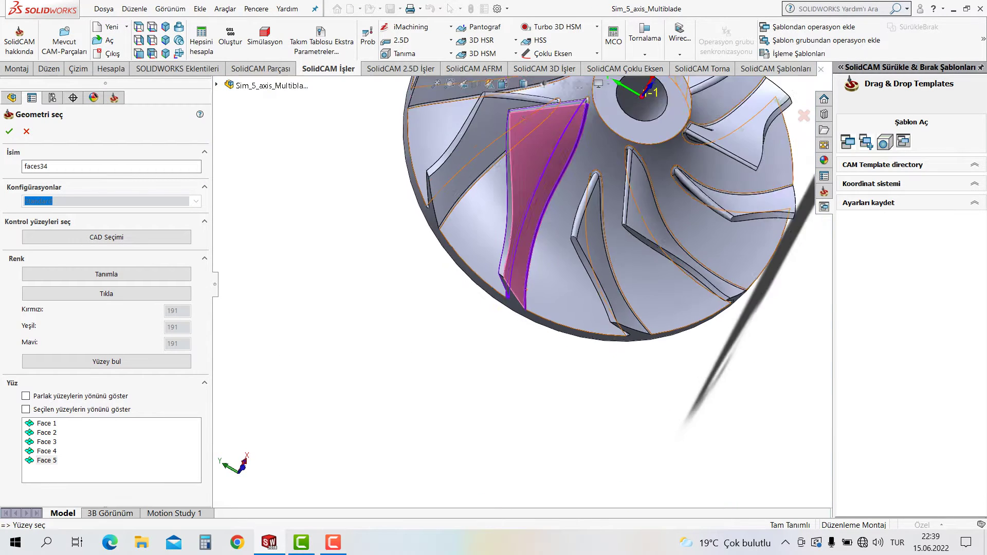
{"action": "scroll", "coordinate": [522, 285], "scroll_direction": "down", "scroll_amount": 2}
{"action": "scroll", "coordinate": [522, 285], "scroll_direction": "down", "scroll_amount": 3}
{"action": "scroll", "coordinate": [522, 285], "scroll_direction": "down", "scroll_amount": 3}
{"action": "scroll", "coordinate": [571, 175], "scroll_direction": "down", "scroll_amount": 2}
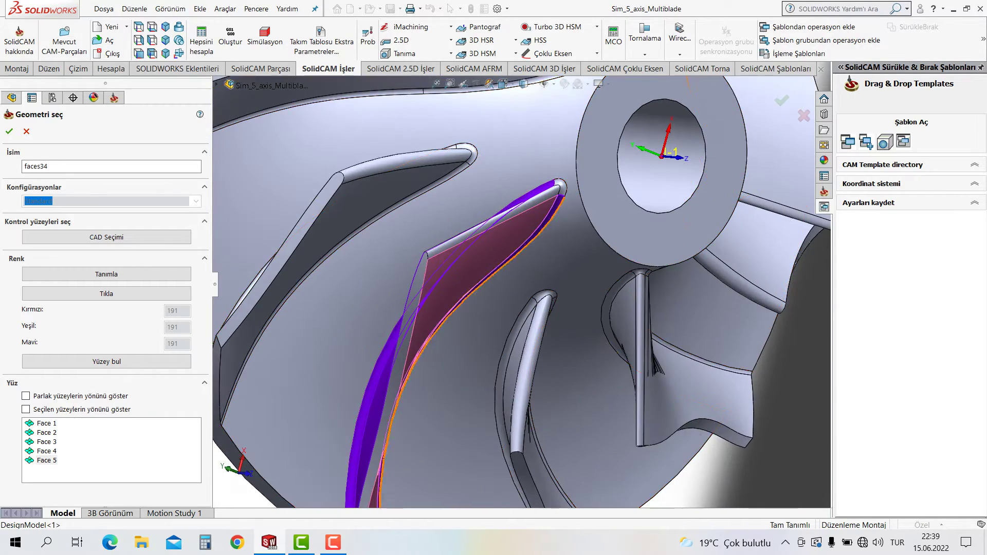
{"action": "scroll", "coordinate": [570, 174], "scroll_direction": "down", "scroll_amount": 3}
{"action": "left_click", "coordinate": [546, 211]}
{"action": "left_click", "coordinate": [546, 211]}
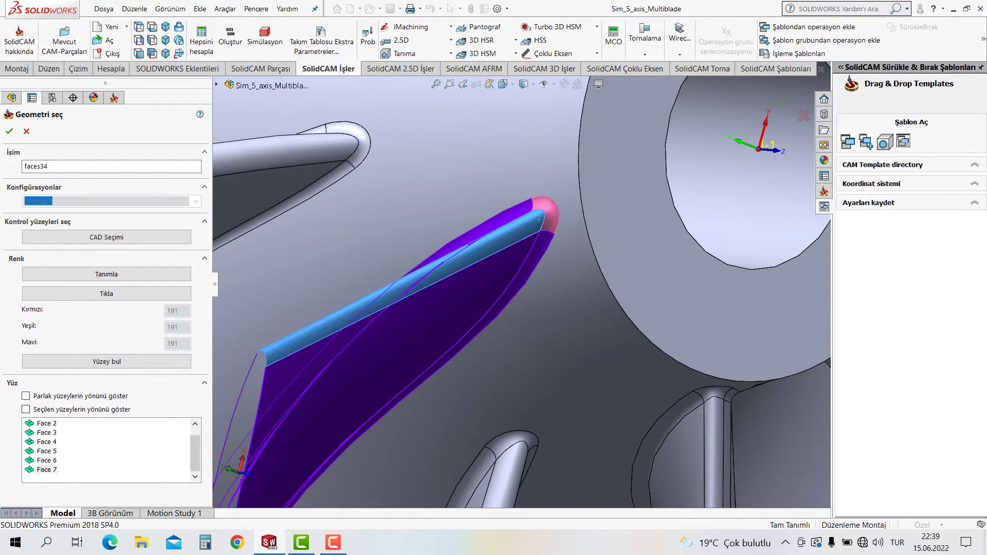
{"action": "scroll", "coordinate": [529, 196], "scroll_direction": "up", "scroll_amount": 3}
{"action": "scroll", "coordinate": [529, 195], "scroll_direction": "up", "scroll_amount": 2}
{"action": "scroll", "coordinate": [517, 168], "scroll_direction": "down", "scroll_amount": 4}
{"action": "scroll", "coordinate": [492, 329], "scroll_direction": "down", "scroll_amount": 3}
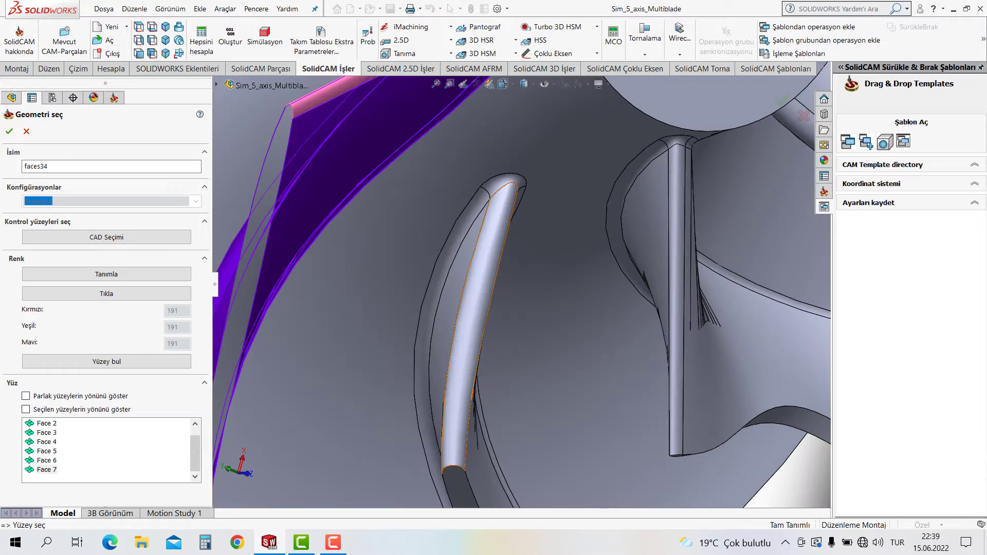
{"action": "left_click", "coordinate": [470, 215]}
{"action": "left_click", "coordinate": [470, 216]}
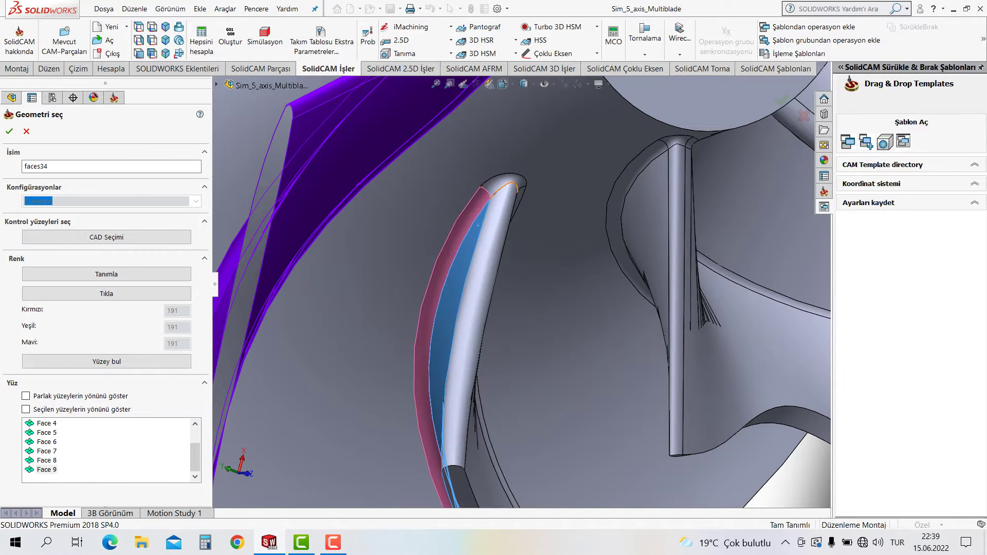
{"action": "left_click", "coordinate": [484, 186]}
{"action": "middle_click_drag", "start_coordinate": [643, 247], "coordinate": [543, 243]}
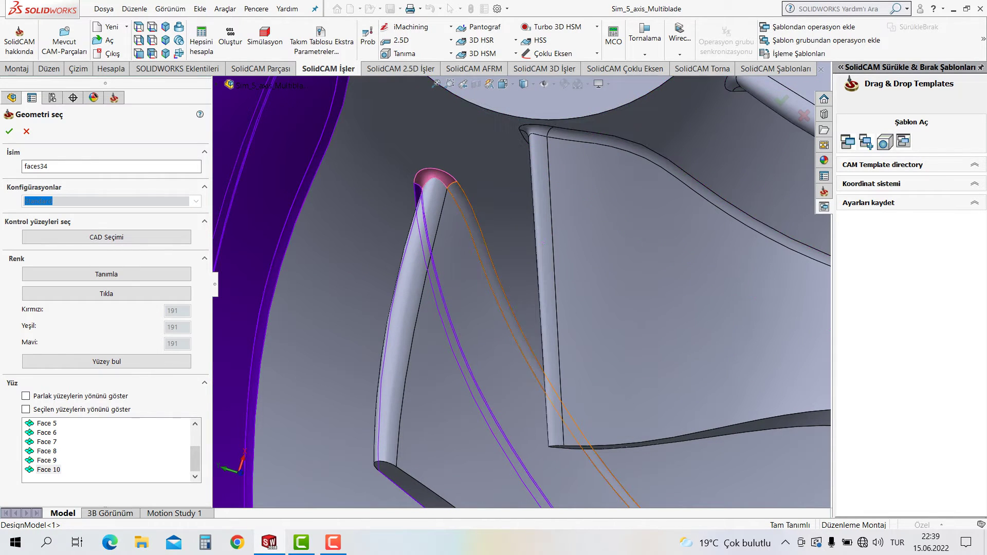
{"action": "left_click", "coordinate": [565, 427]}
{"action": "left_click", "coordinate": [489, 360]}
Step: Orbit around the blade bases and add the remaining fillet and blade faces
{"action": "scroll", "coordinate": [493, 308], "scroll_direction": "up", "scroll_amount": 5}
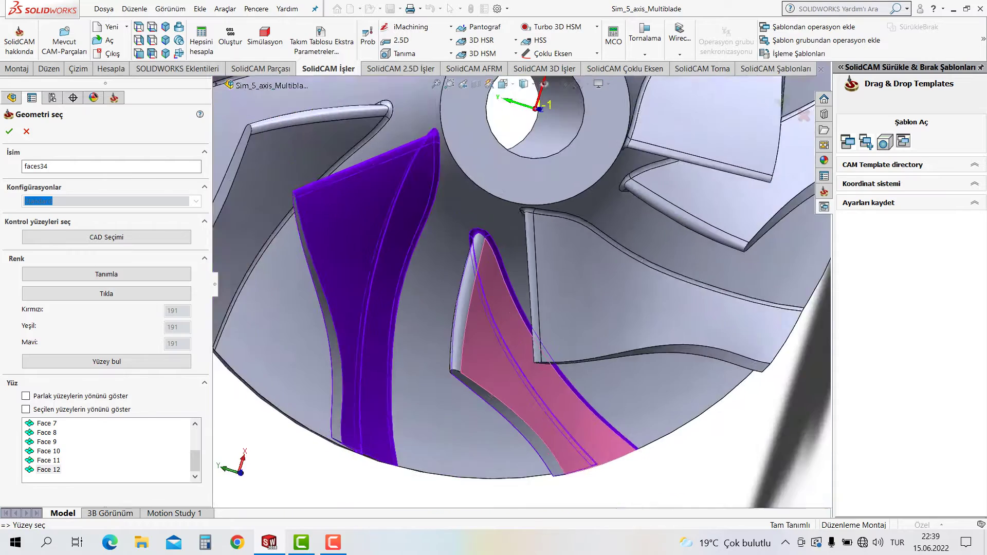
{"action": "middle_click_drag", "start_coordinate": [494, 309], "coordinate": [501, 258]}
{"action": "scroll", "coordinate": [500, 259], "scroll_direction": "down", "scroll_amount": 5}
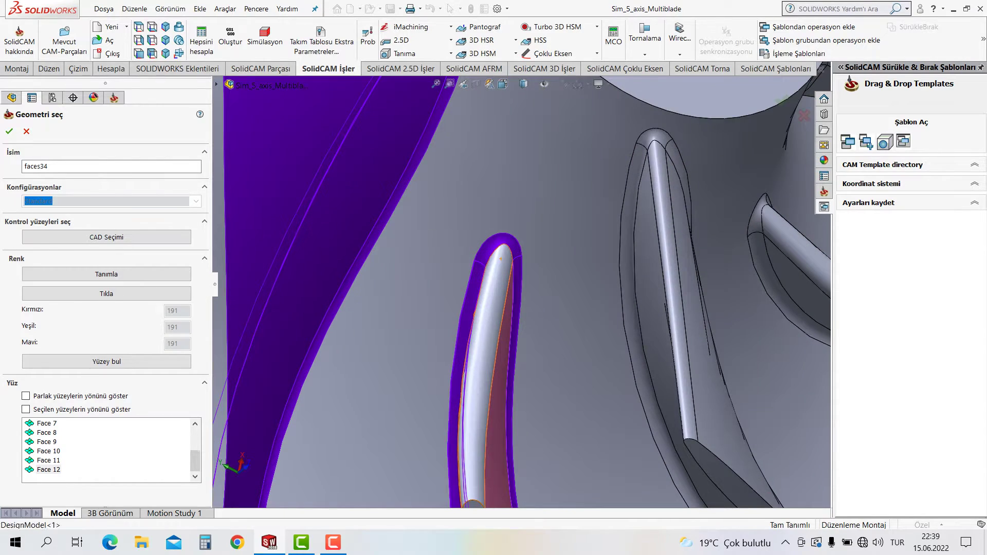
{"action": "left_click", "coordinate": [501, 259]}
{"action": "scroll", "coordinate": [501, 259], "scroll_direction": "up", "scroll_amount": 5}
{"action": "scroll", "coordinate": [522, 420], "scroll_direction": "down", "scroll_amount": 5}
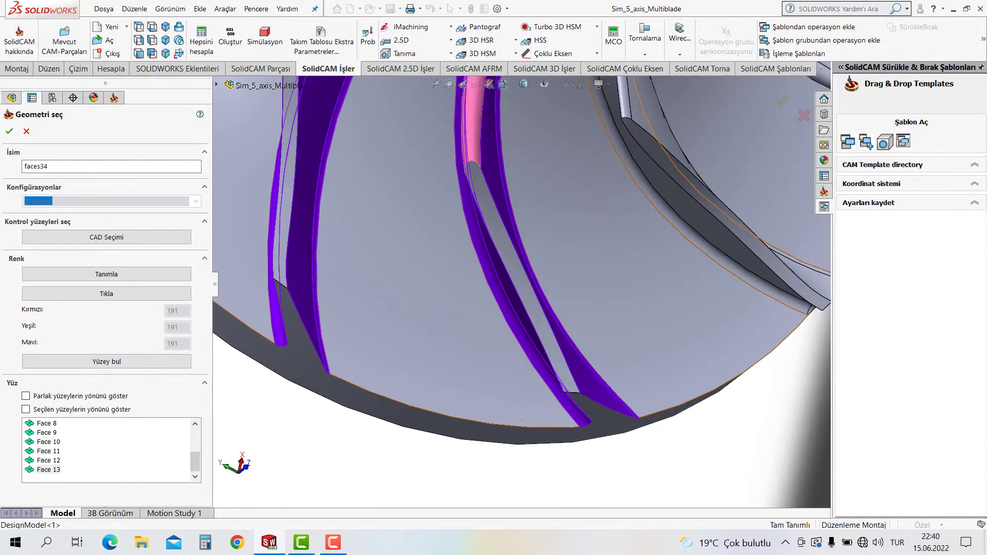
{"action": "mouse_move", "coordinate": [522, 420]}
{"action": "middle_mouse_down"}
{"action": "mouse_move", "coordinate": [514, 413]}
{"action": "mouse_move", "coordinate": [632, 360]}
{"action": "middle_mouse_up"}
{"action": "scroll", "coordinate": [514, 413], "scroll_direction": "up", "scroll_amount": 5}
{"action": "scroll", "coordinate": [631, 360], "scroll_direction": "down", "scroll_amount": 5}
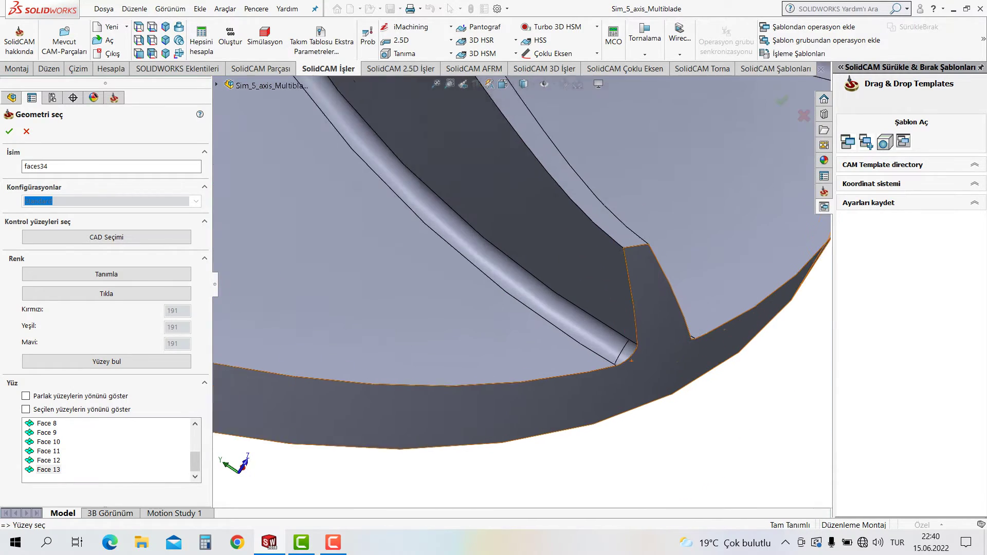
{"action": "scroll", "coordinate": [632, 360], "scroll_direction": "down", "scroll_amount": 2}
{"action": "left_click", "coordinate": [615, 345]}
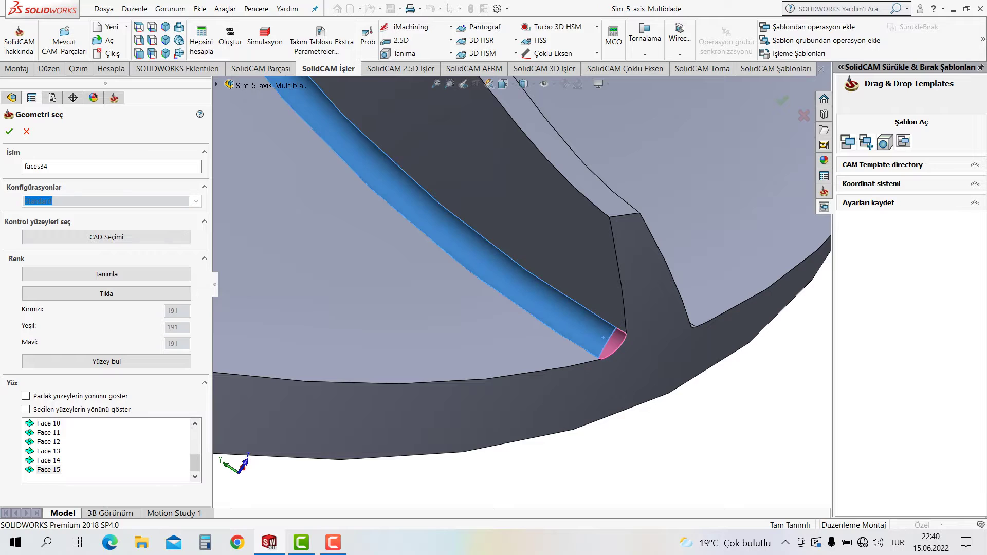
{"action": "left_click", "coordinate": [603, 337]}
{"action": "mouse_move", "coordinate": [603, 337]}
{"action": "middle_mouse_down"}
{"action": "mouse_move", "coordinate": [664, 253]}
{"action": "mouse_move", "coordinate": [595, 247]}
{"action": "middle_mouse_up"}
{"action": "left_click", "coordinate": [664, 252]}
{"action": "left_click", "coordinate": [668, 247]}
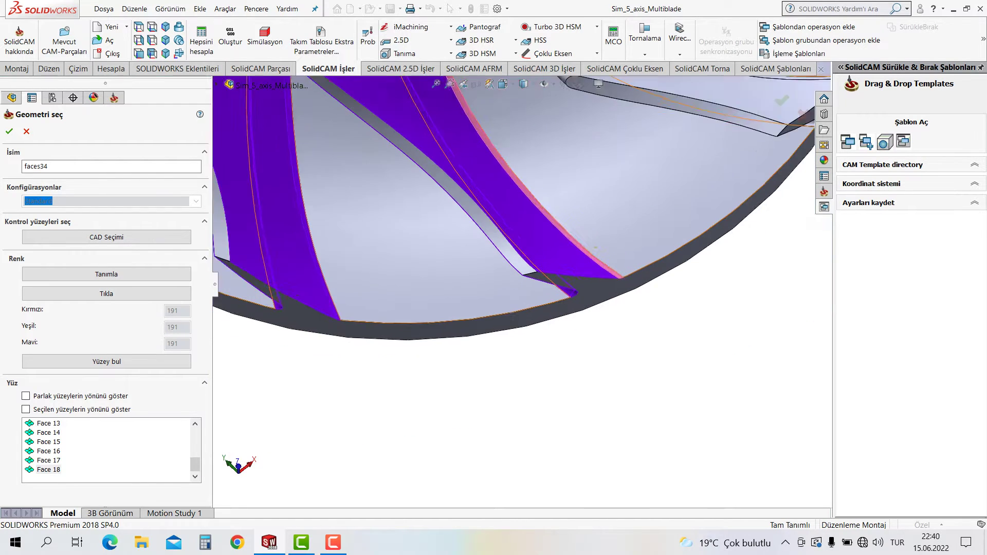
Step: Add the blade tip cap faces, check face directions, and accept the geometry as faces34
{"action": "scroll", "coordinate": [595, 247], "scroll_direction": "up", "scroll_amount": 3}
{"action": "scroll", "coordinate": [566, 232], "scroll_direction": "up", "scroll_amount": 2}
{"action": "scroll", "coordinate": [514, 200], "scroll_direction": "down", "scroll_amount": 4}
{"action": "scroll", "coordinate": [514, 200], "scroll_direction": "down", "scroll_amount": 2}
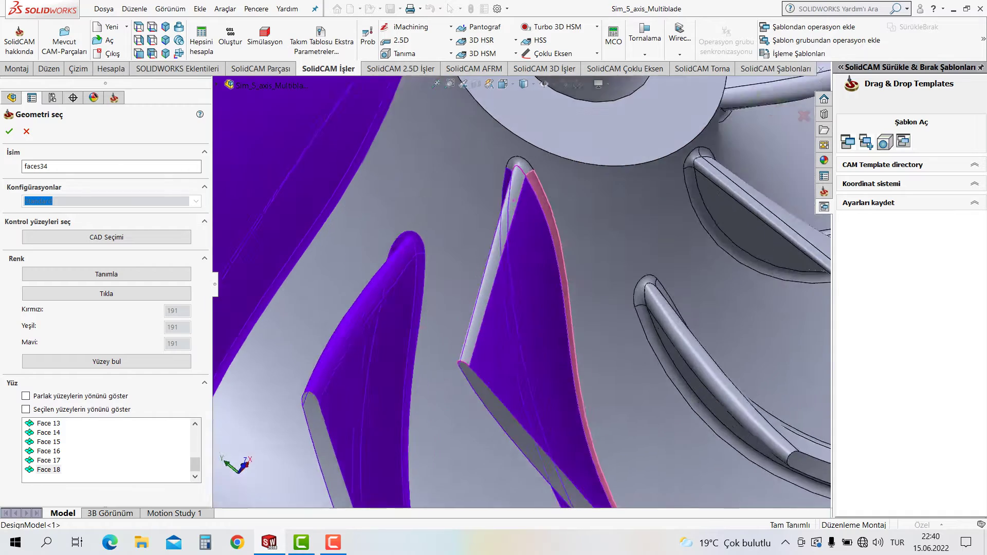
{"action": "scroll", "coordinate": [513, 200], "scroll_direction": "down", "scroll_amount": 1}
{"action": "scroll", "coordinate": [513, 200], "scroll_direction": "down", "scroll_amount": 3}
{"action": "left_click", "coordinate": [503, 218]}
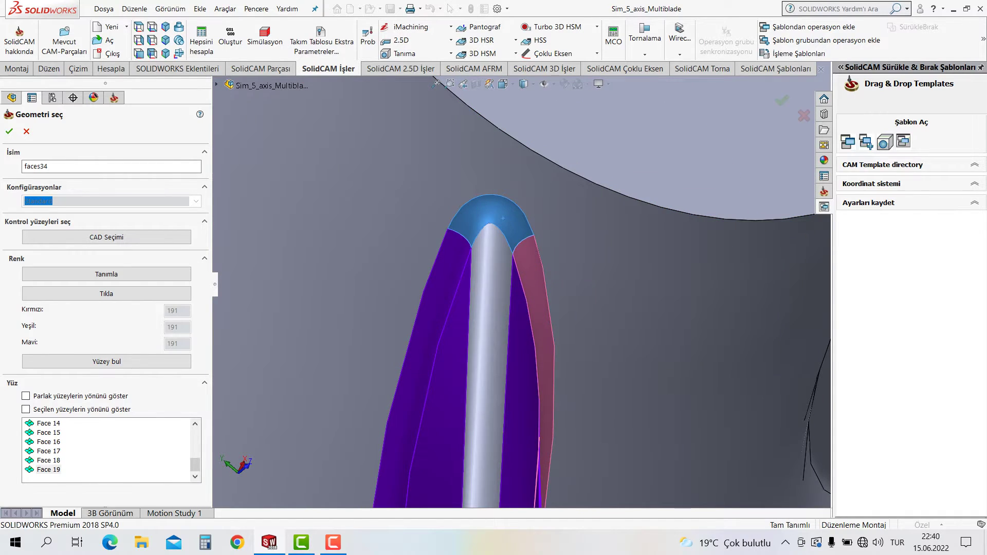
{"action": "left_click", "coordinate": [503, 218]}
{"action": "scroll", "coordinate": [503, 218], "scroll_direction": "up", "scroll_amount": 3}
{"action": "scroll", "coordinate": [502, 218], "scroll_direction": "up", "scroll_amount": 2}
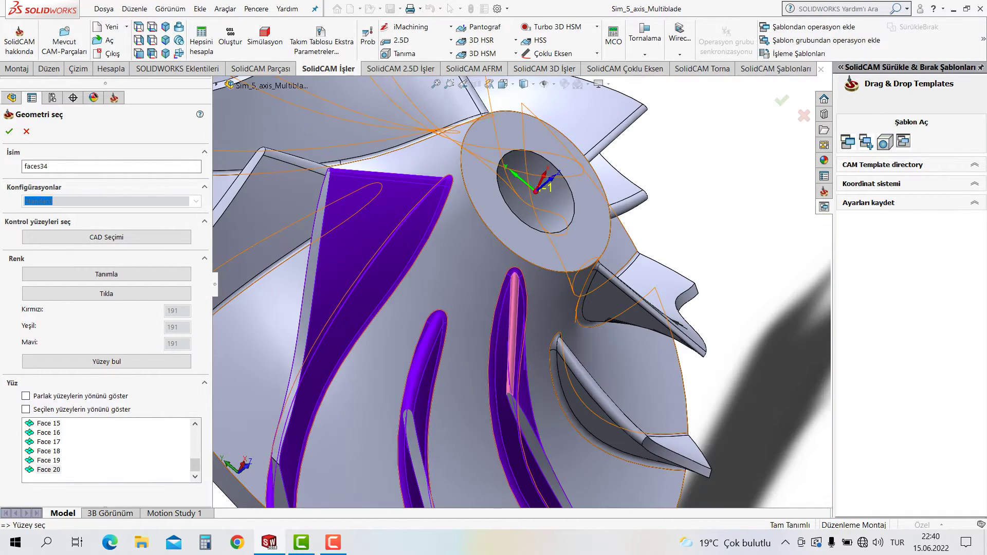
{"action": "left_click", "coordinate": [26, 410]}
{"action": "scroll", "coordinate": [514, 257], "scroll_direction": "up", "scroll_amount": 3}
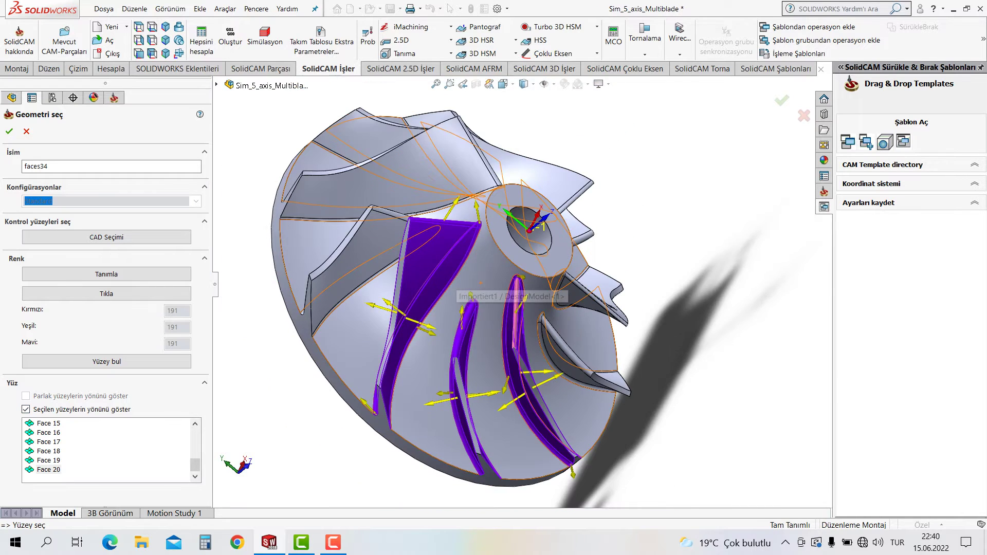
{"action": "middle_click_drag", "start_coordinate": [514, 257], "coordinate": [540, 232]}
{"action": "scroll", "coordinate": [515, 257], "scroll_direction": "down", "scroll_amount": 4}
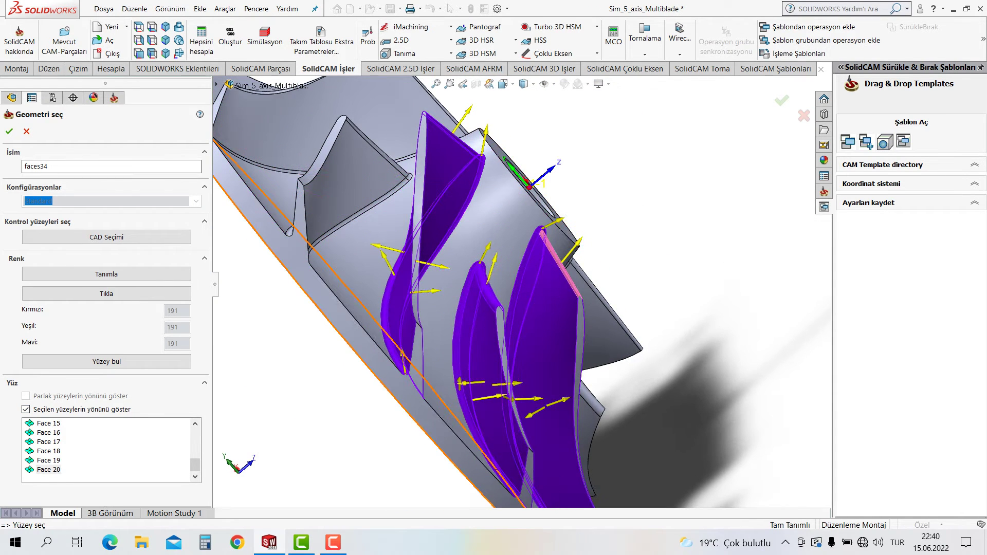
{"action": "left_click", "coordinate": [9, 131]}
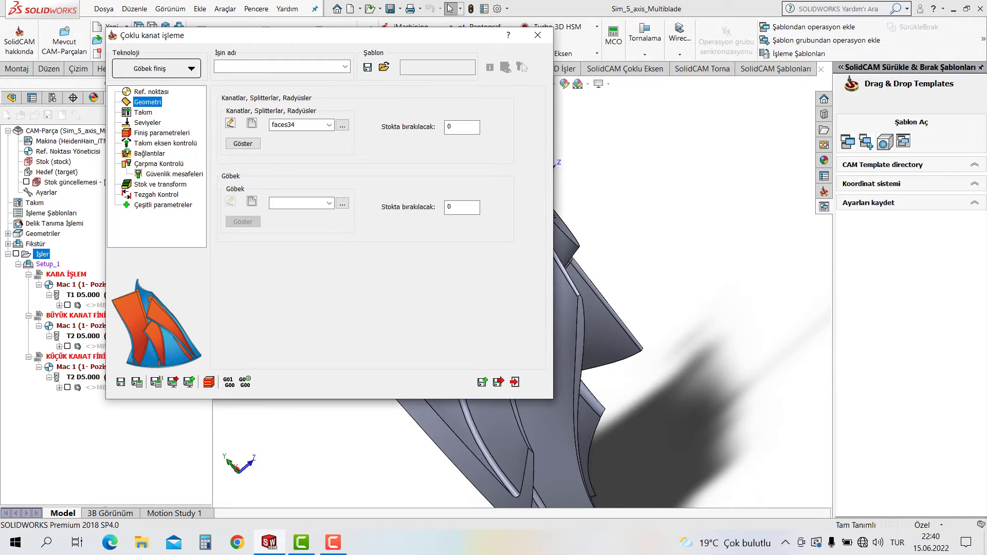
Step: Define the impeller hub surface as geometry faces35 and assign tool 2 to the hub finish
{"action": "left_click", "coordinate": [252, 202]}
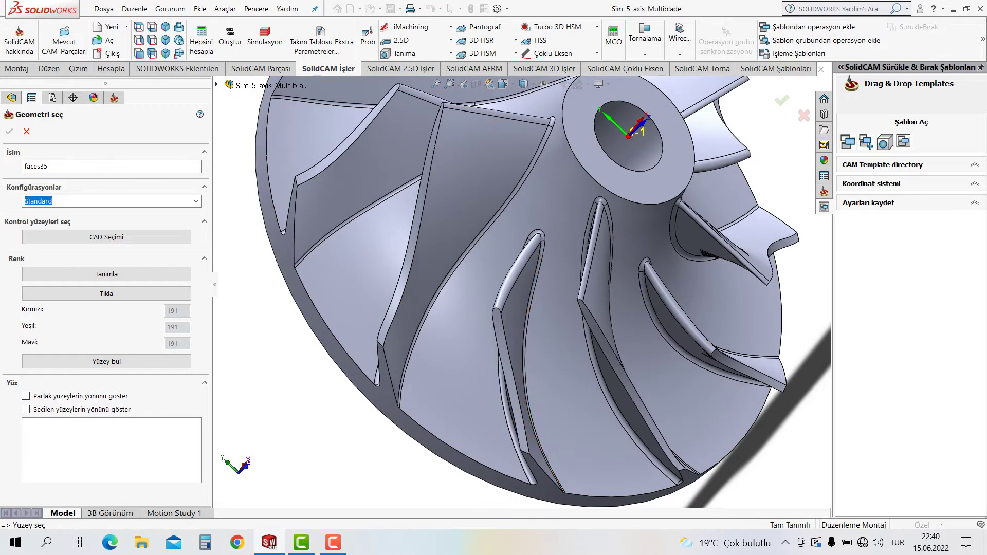
{"action": "left_click", "coordinate": [540, 288]}
{"action": "left_click", "coordinate": [9, 131]}
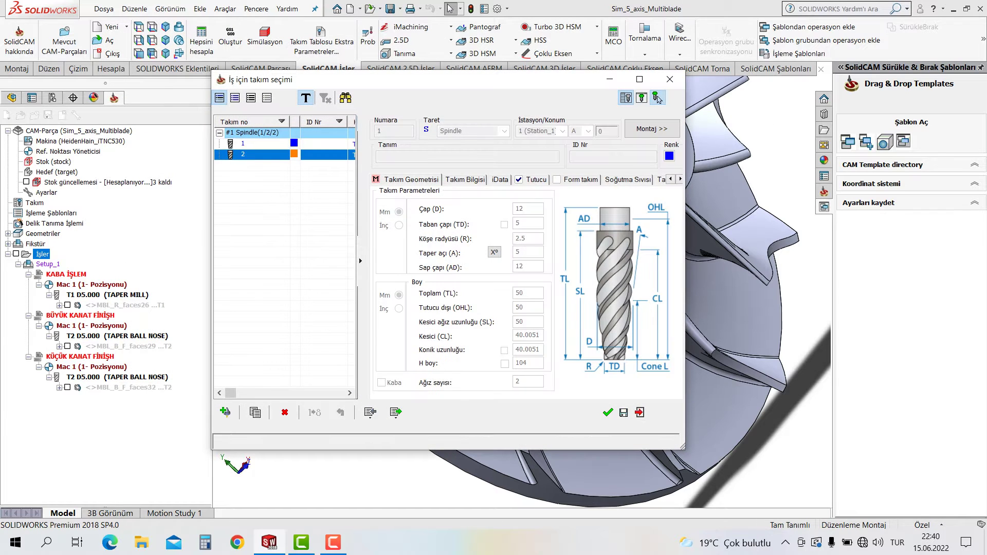
{"action": "left_click", "coordinate": [657, 97]}
{"action": "left_click", "coordinate": [607, 412]}
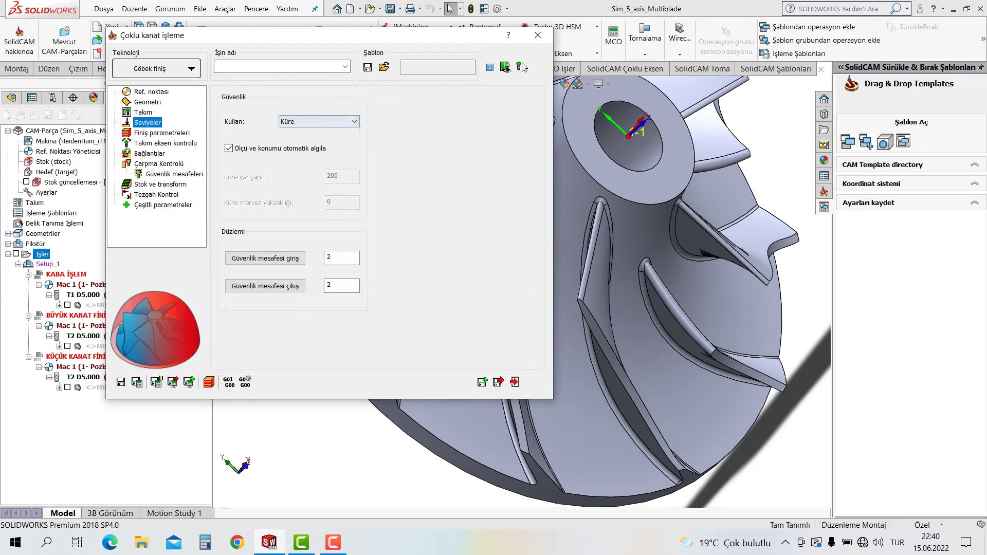
Step: Set hub pass spacing to maximum distance and sorting to zigzag, starting from the leading edge
{"action": "key", "text": "Down"}
{"action": "key", "text": "Right"}
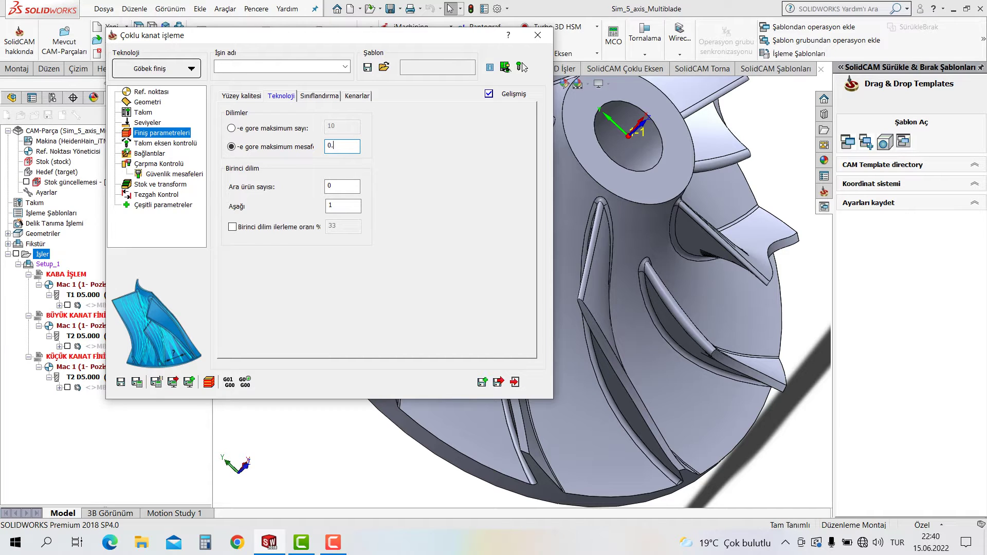
{"action": "key", "text": "ctrl+Tab"}
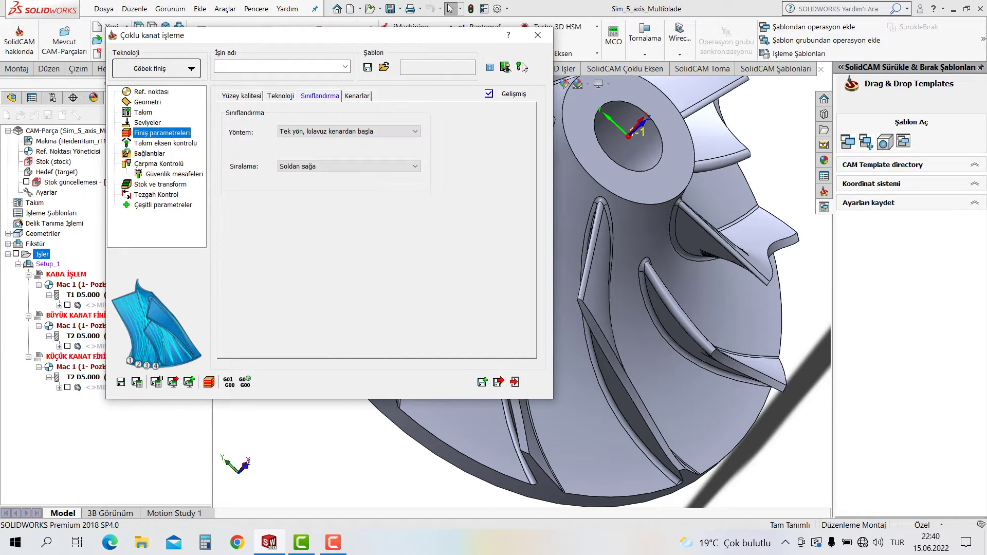
{"action": "key", "text": "alt+Down"}
{"action": "key", "text": "Down"}
{"action": "key", "text": "Down"}
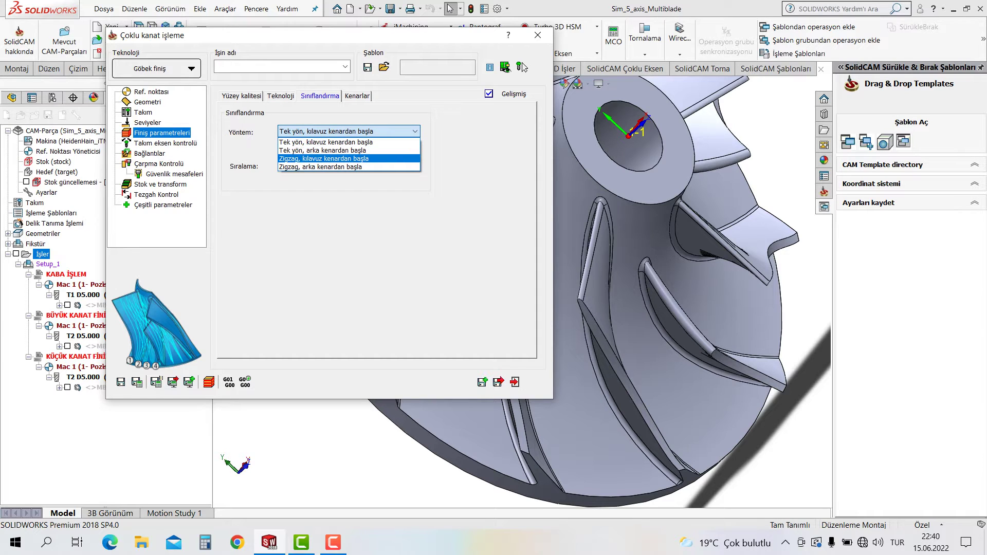
{"action": "key", "text": "Return"}
{"action": "key", "text": "Tab"}
{"action": "key", "text": "ctrl+Page_Down"}
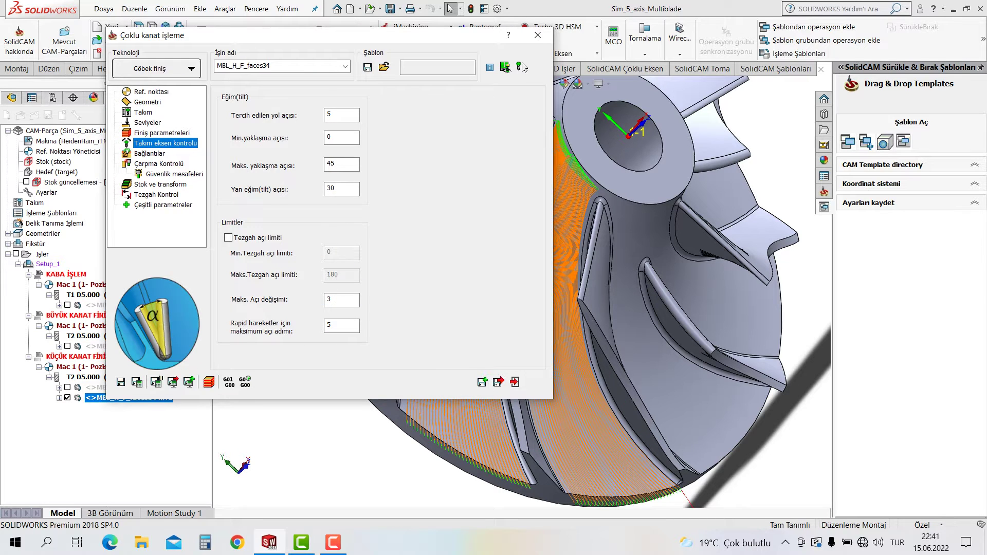
Step: Repeat the hub finish over 5 rotated sections, then save and calculate its toolpath
{"action": "key", "text": "Escape"}
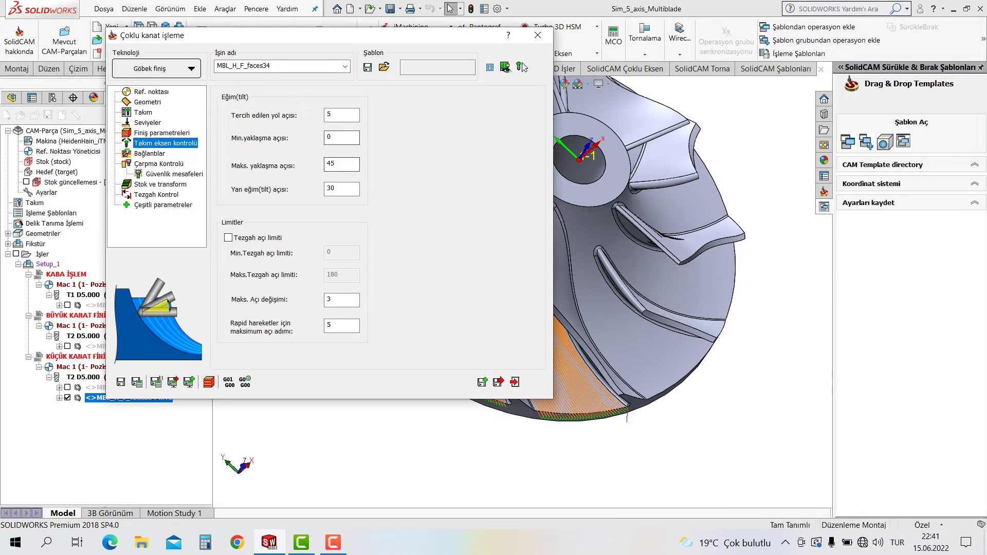
{"action": "key", "text": "Down"}
{"action": "key", "text": "Down"}
{"action": "key", "text": "Down"}
{"action": "key", "text": "ctrl+Tab"}
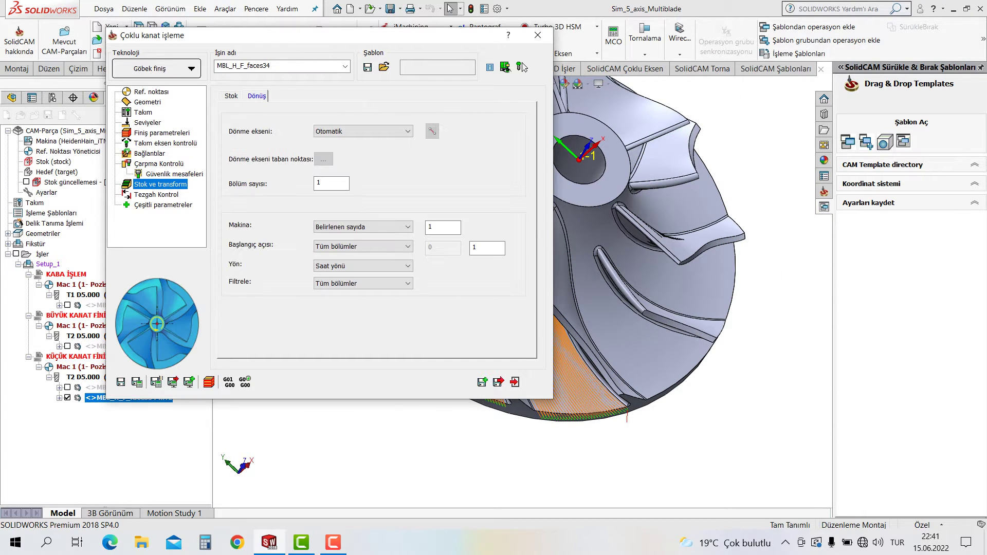
{"action": "type", "text": "5"}
{"action": "key", "text": "Tab"}
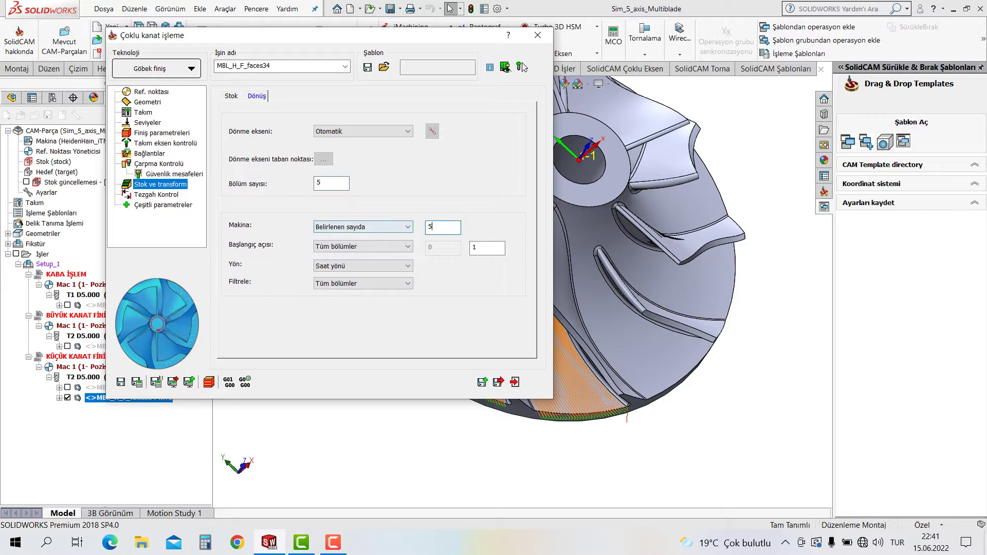
{"action": "key", "text": "Tab"}
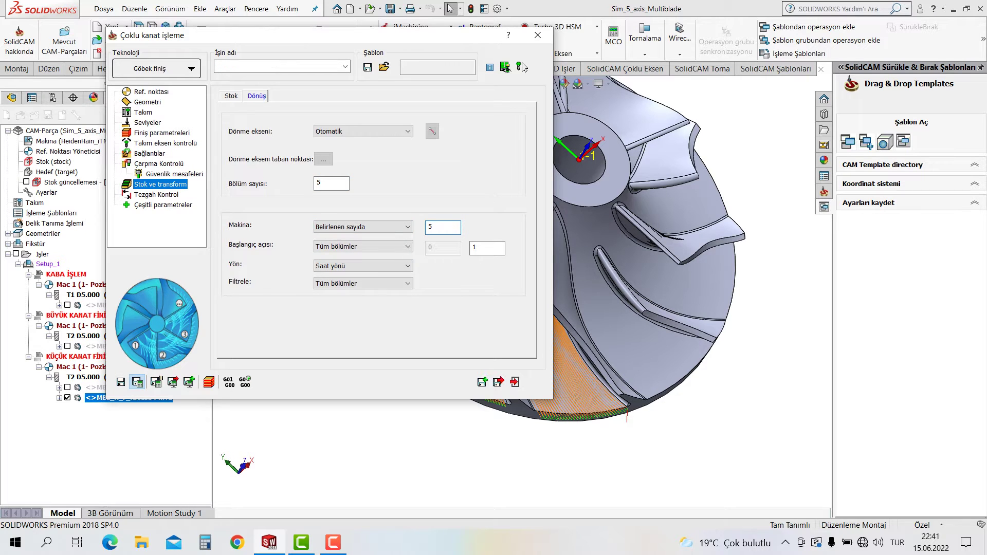
{"action": "left_click", "coordinate": [521, 67]}
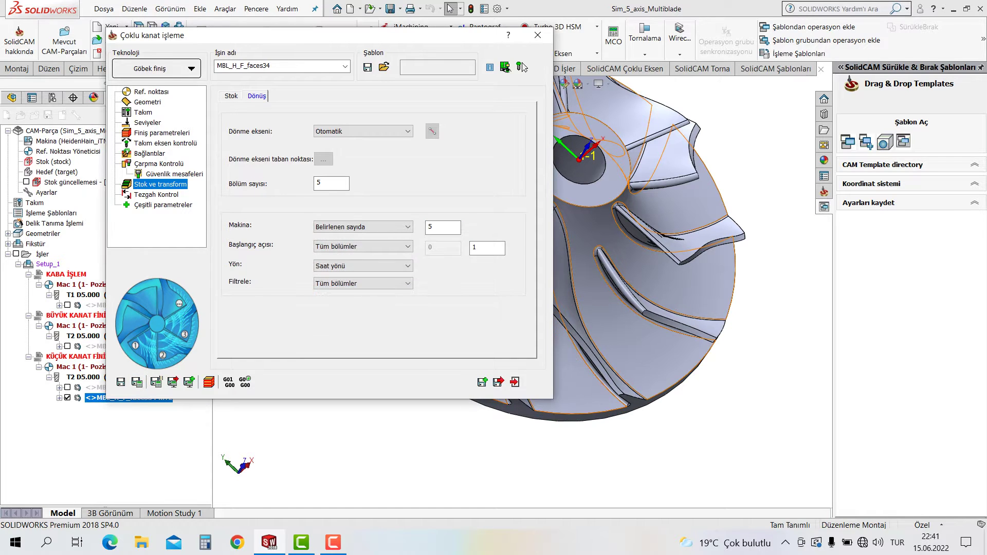
{"action": "key", "text": "Return"}
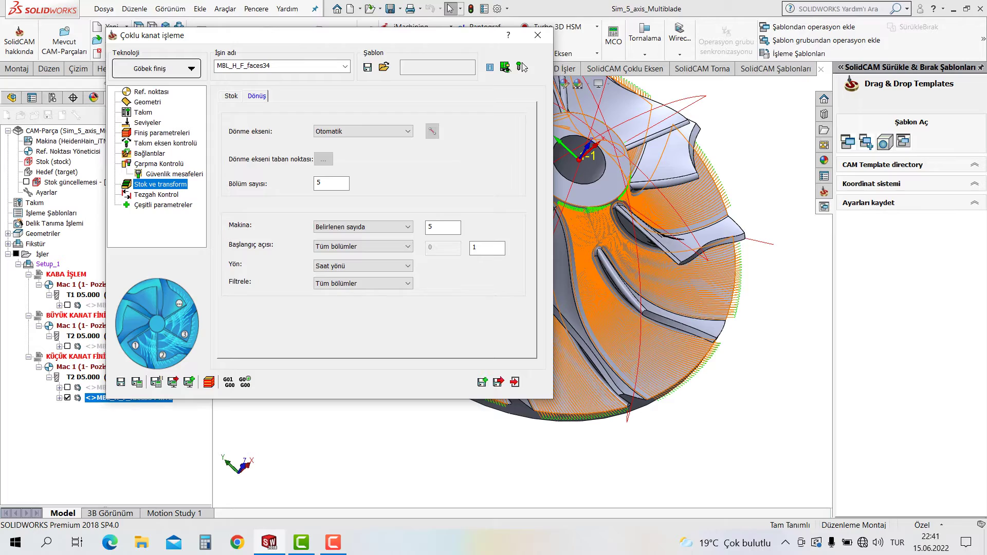
Step: Split the hub finish operation into its own job group named GÖBEK FİNİŞH
{"action": "key", "text": "Return"}
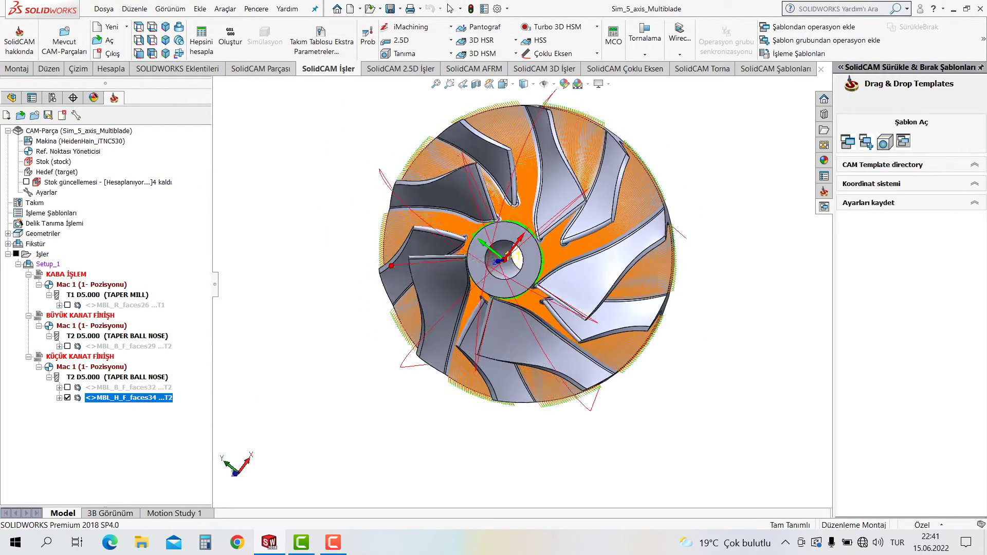
{"action": "right_click", "coordinate": [114, 397]}
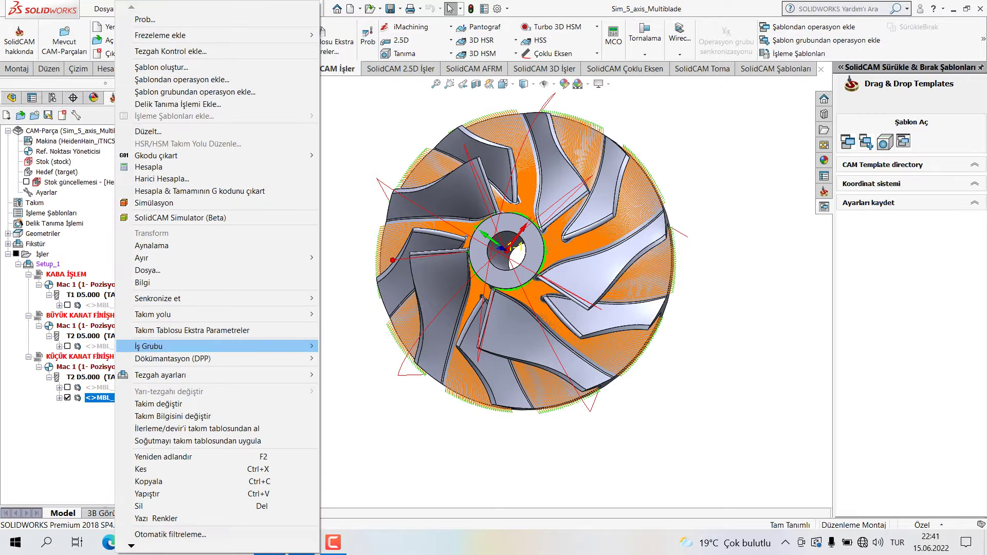
{"action": "left_click", "coordinate": [345, 258]}
{"action": "type", "text": "GÖBEK FİNİŞH"}
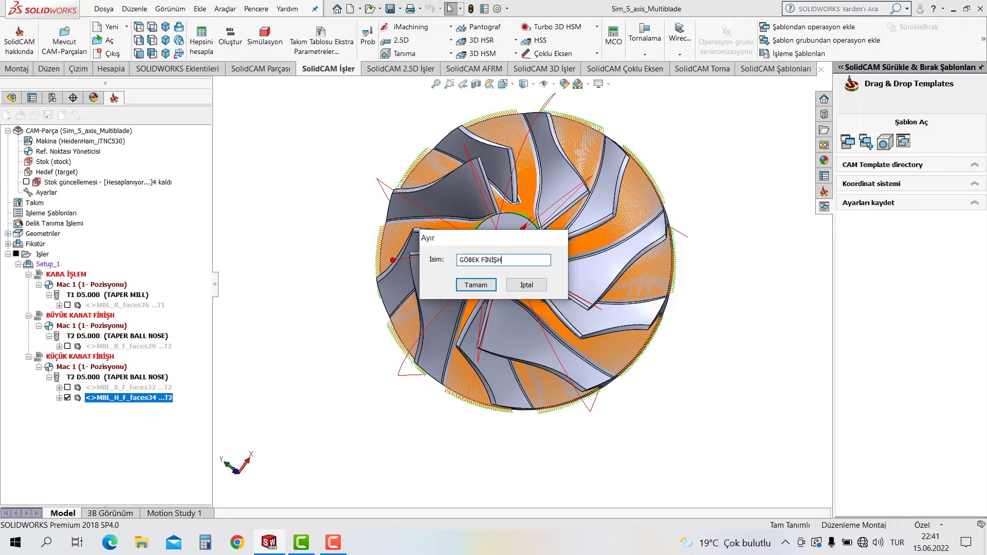
{"action": "key", "text": "Return"}
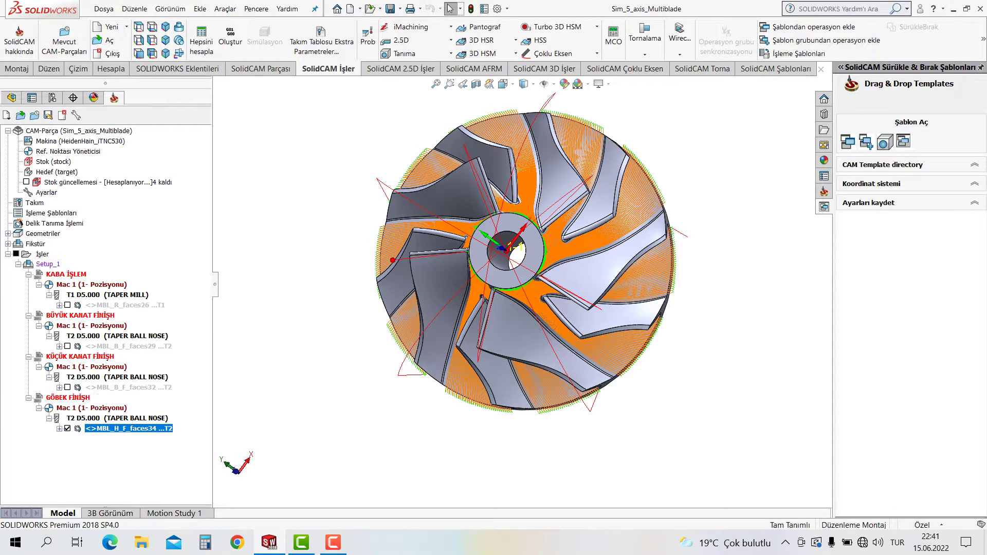
Step: Run a solid simulation of all four operations at increased playback speed
{"action": "left_click", "coordinate": [125, 305], "text": "shift"}
{"action": "right_click", "coordinate": [147, 305]}
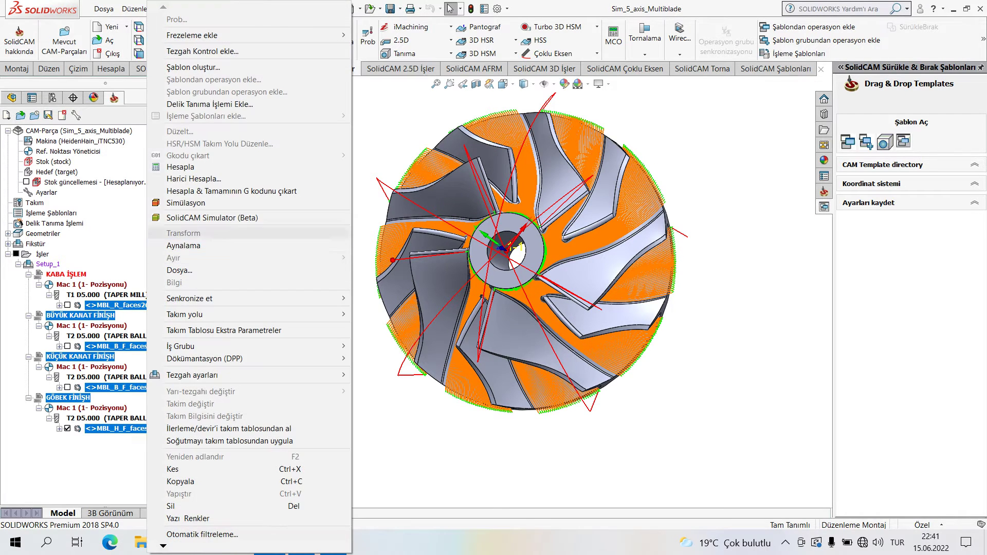
{"action": "left_click", "coordinate": [186, 203]}
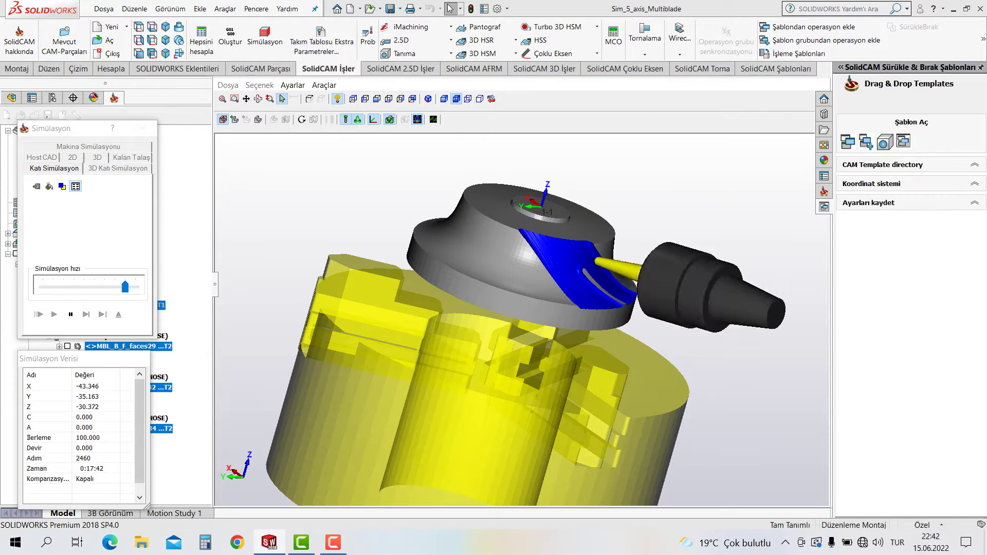
{"action": "left_click_drag", "start_coordinate": [125, 287], "coordinate": [135, 287]}
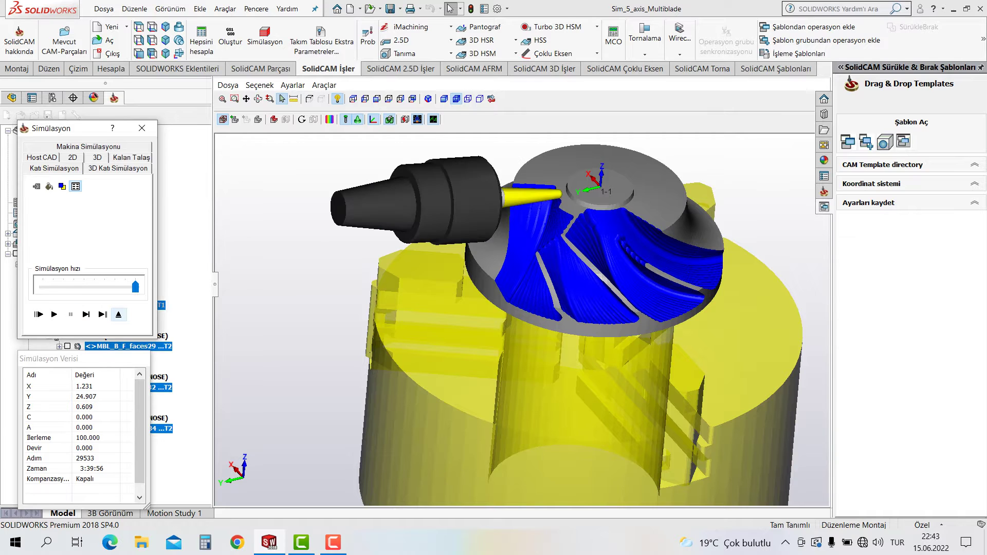
{"action": "left_click", "coordinate": [119, 314]}
Step: Reopen the simulation for the four operations in Makina Simülasyonu (machine simulation) mode
{"action": "right_click", "coordinate": [127, 428]}
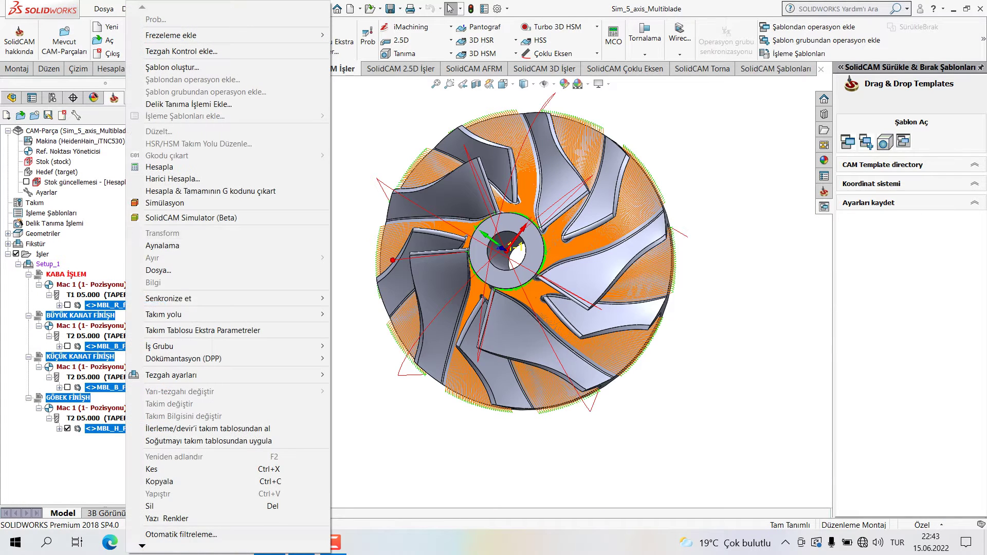
{"action": "left_click", "coordinate": [165, 202]}
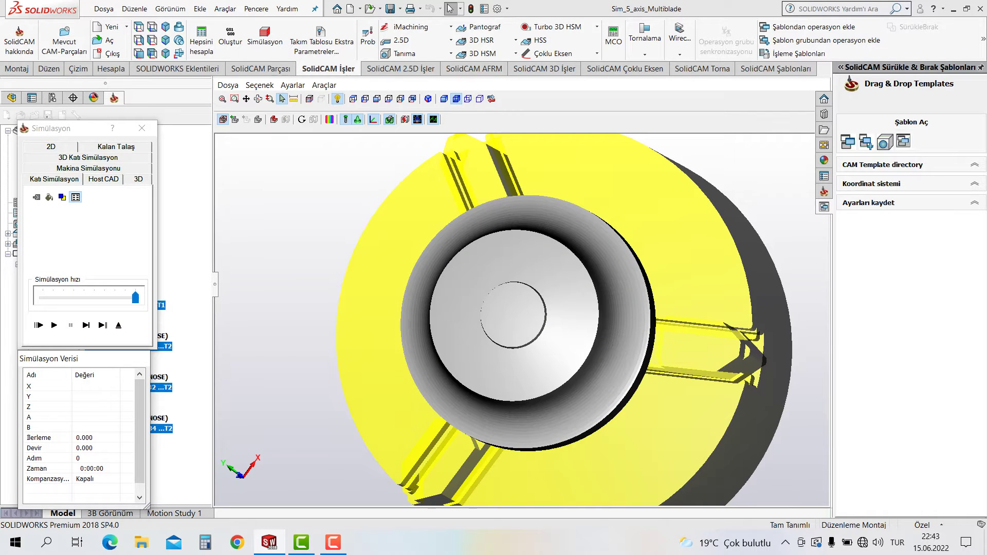
{"action": "left_click", "coordinate": [88, 168]}
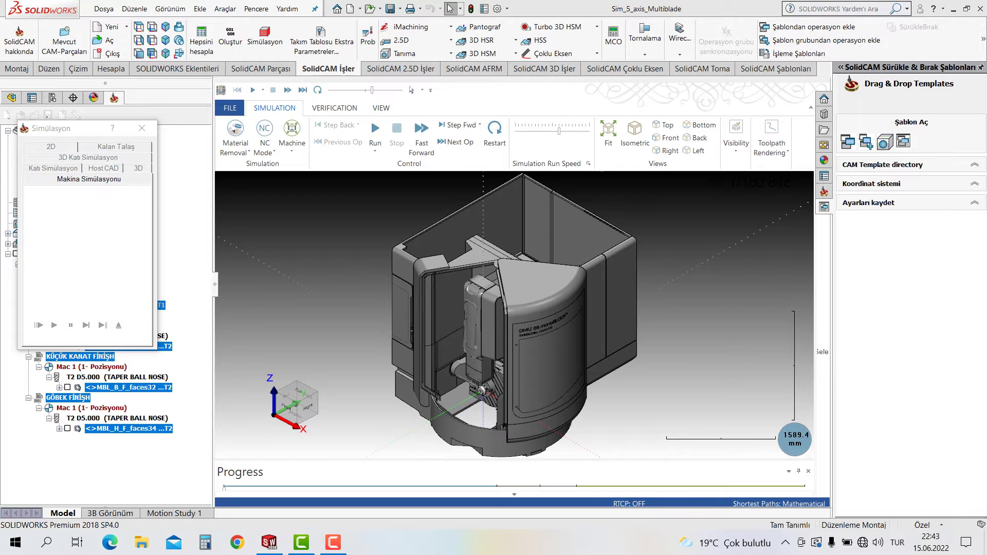
Step: Zoom in on the rotary table and start running the machine simulation
{"action": "scroll", "coordinate": [514, 315], "scroll_direction": "up", "scroll_amount": 3}
{"action": "scroll", "coordinate": [514, 316], "scroll_direction": "down", "scroll_amount": 2}
{"action": "scroll", "coordinate": [514, 315], "scroll_direction": "down", "scroll_amount": 1}
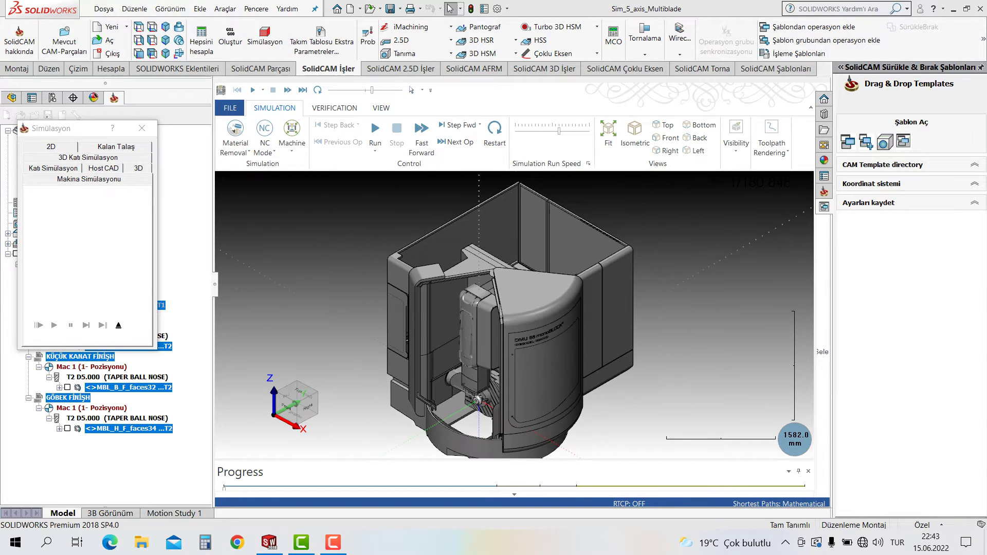
{"action": "scroll", "coordinate": [514, 315], "scroll_direction": "down", "scroll_amount": 3}
{"action": "scroll", "coordinate": [450, 403], "scroll_direction": "up", "scroll_amount": 4}
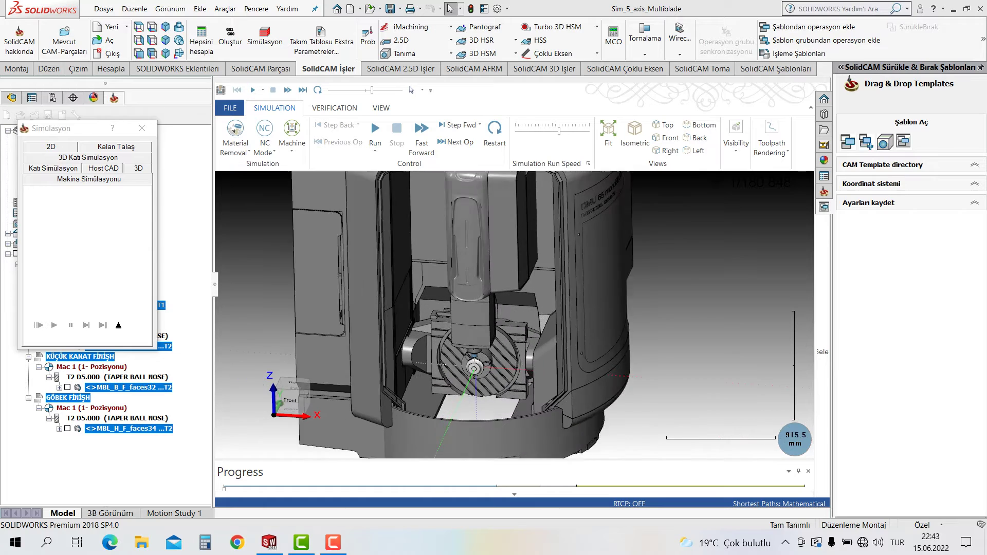
{"action": "scroll", "coordinate": [450, 403], "scroll_direction": "up", "scroll_amount": 3}
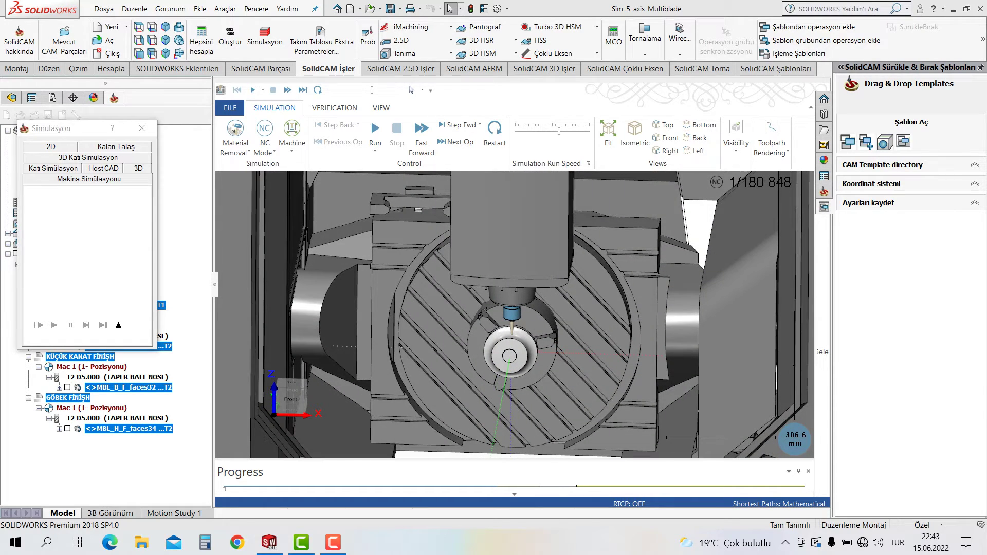
{"action": "left_click", "coordinate": [375, 131]}
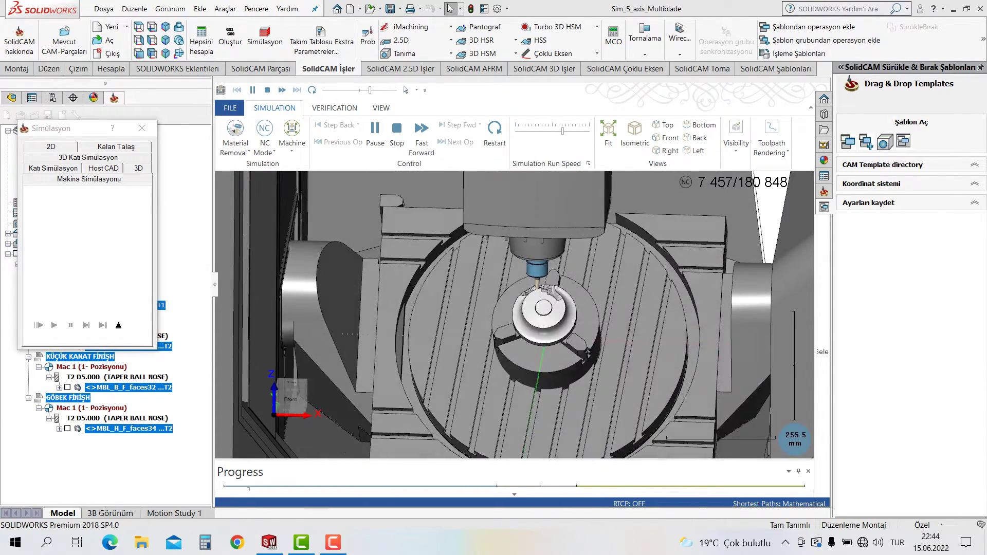
Step: Zoom in and out to watch the blades being cut up to NC step 85 751
{"action": "scroll", "coordinate": [540, 309], "scroll_direction": "up", "scroll_amount": 5}
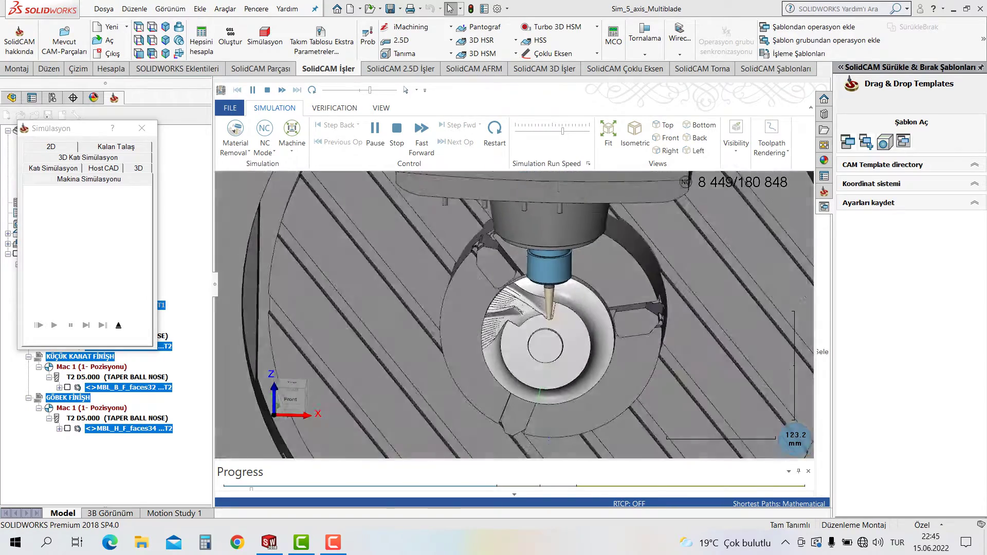
{"action": "scroll", "coordinate": [515, 314], "scroll_direction": "down", "scroll_amount": 2}
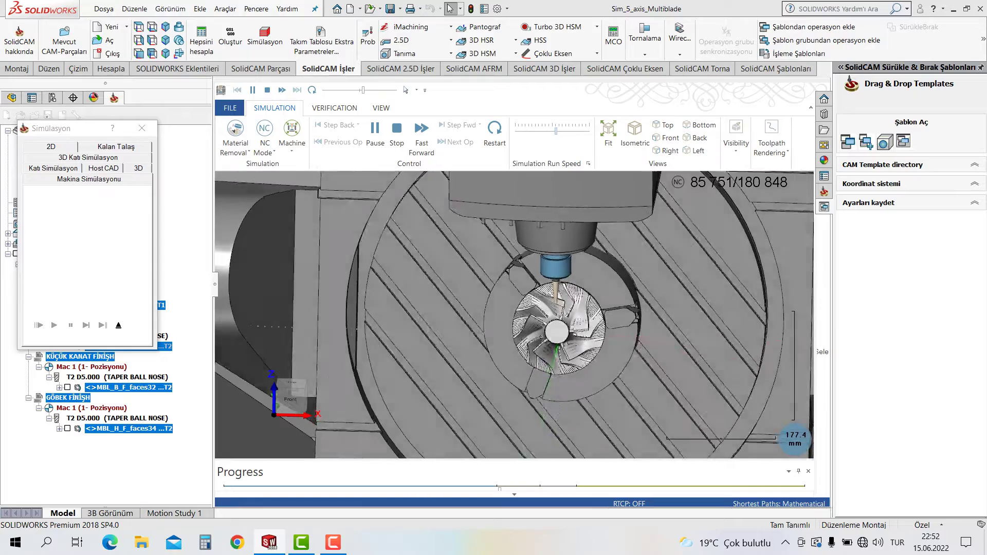
Step: Zoom in and out while the machine simulation runs to the final step 180 848
{"action": "scroll", "coordinate": [514, 288], "scroll_direction": "up", "scroll_amount": 1}
{"action": "scroll", "coordinate": [515, 288], "scroll_direction": "up", "scroll_amount": 2}
{"action": "scroll", "coordinate": [514, 288], "scroll_direction": "up", "scroll_amount": 2}
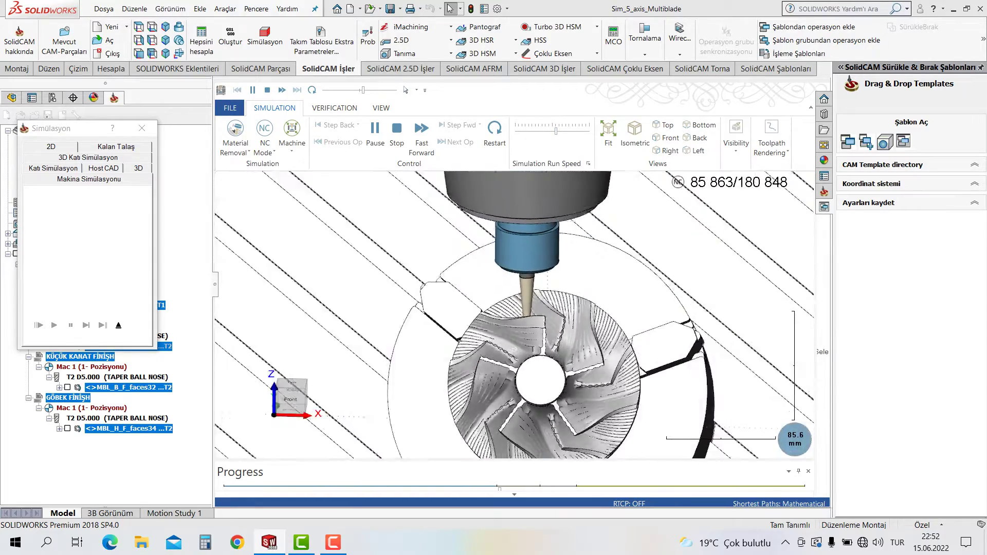
{"action": "scroll", "coordinate": [515, 288], "scroll_direction": "up", "scroll_amount": 2}
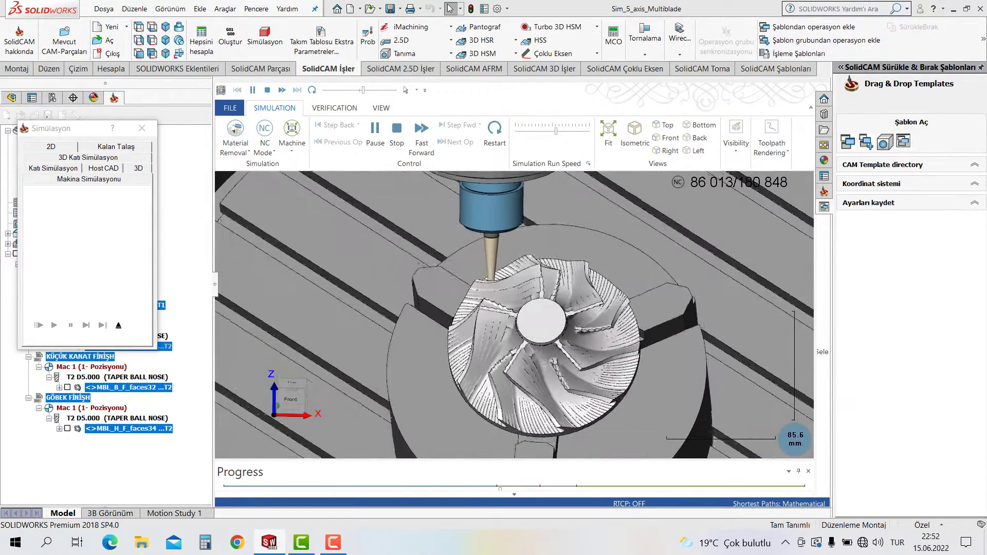
{"action": "scroll", "coordinate": [514, 314], "scroll_direction": "down", "scroll_amount": 1}
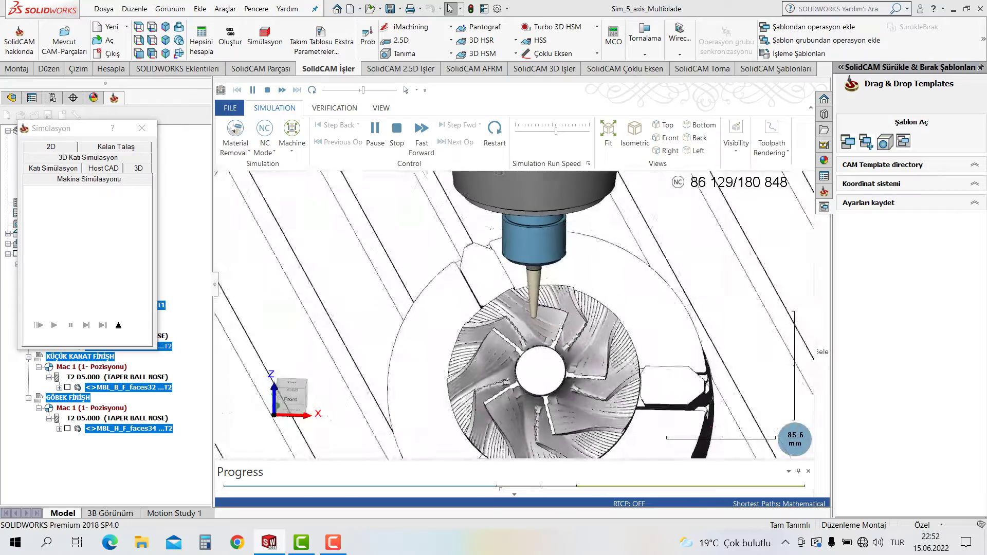
{"action": "scroll", "coordinate": [514, 314], "scroll_direction": "down", "scroll_amount": 2}
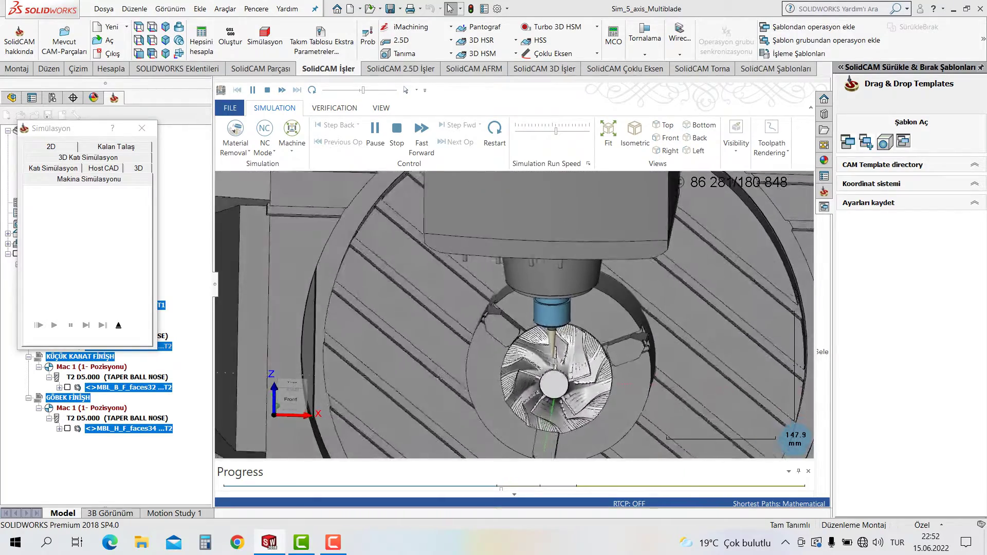
{"action": "scroll", "coordinate": [514, 313], "scroll_direction": "down", "scroll_amount": 1}
{"action": "scroll", "coordinate": [514, 314], "scroll_direction": "down", "scroll_amount": 2}
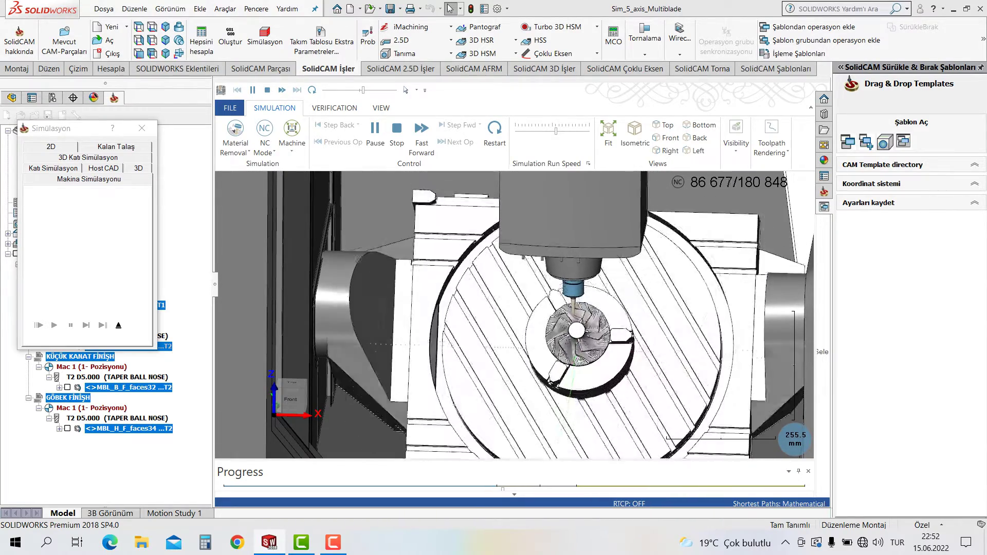
{"action": "scroll", "coordinate": [514, 314], "scroll_direction": "up", "scroll_amount": 1}
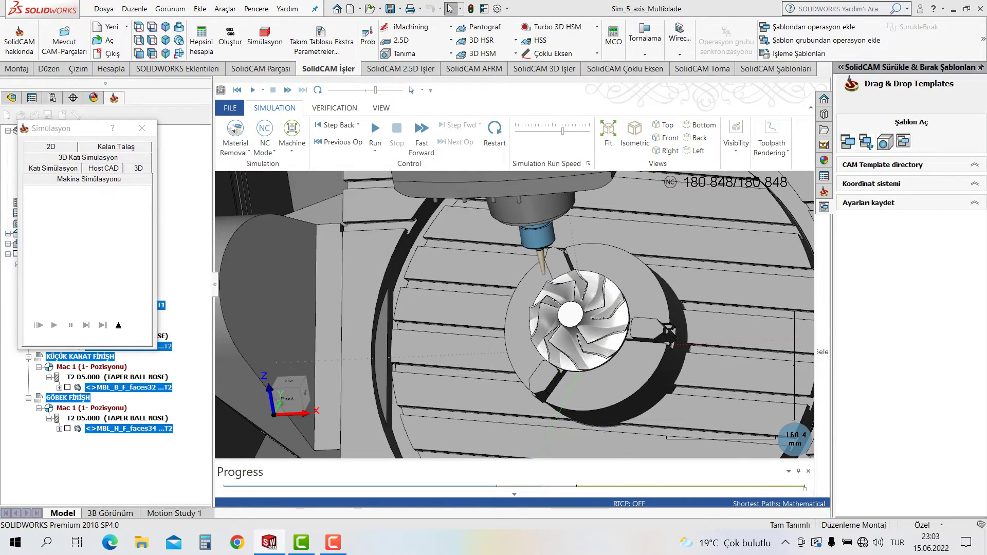
Step: Orbit to inspect the fully machined impeller from oblique and top-down views
{"action": "scroll", "coordinate": [577, 323], "scroll_direction": "up", "scroll_amount": 2}
{"action": "scroll", "coordinate": [577, 323], "scroll_direction": "up", "scroll_amount": 4}
{"action": "scroll", "coordinate": [577, 323], "scroll_direction": "up", "scroll_amount": 2}
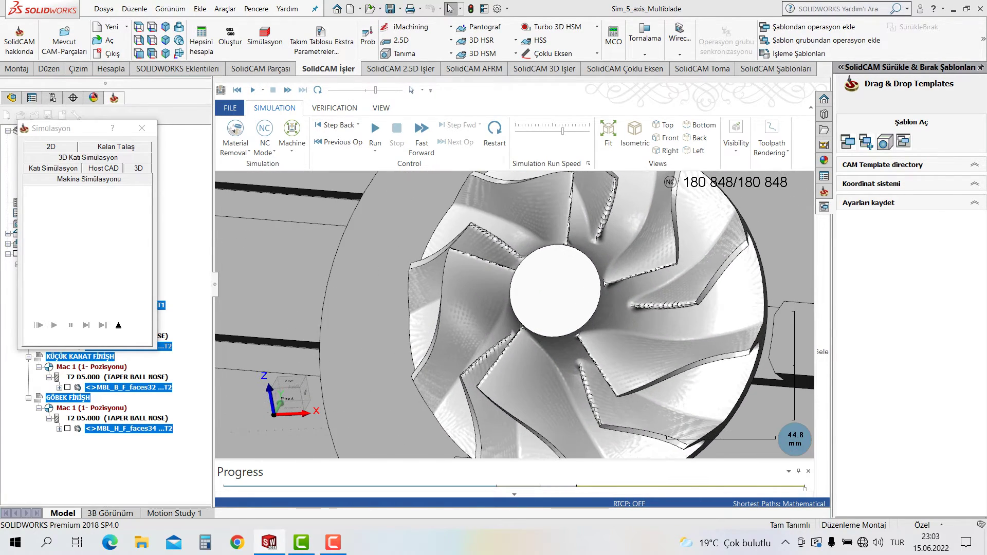
{"action": "mouse_move", "coordinate": [576, 323]}
{"action": "middle_mouse_down"}
{"action": "mouse_move", "coordinate": [643, 308]}
{"action": "mouse_move", "coordinate": [566, 288]}
{"action": "mouse_move", "coordinate": [565, 247]}
{"action": "mouse_move", "coordinate": [639, 279]}
{"action": "mouse_move", "coordinate": [632, 262]}
{"action": "mouse_move", "coordinate": [591, 241]}
{"action": "mouse_move", "coordinate": [571, 252]}
{"action": "mouse_move", "coordinate": [591, 242]}
{"action": "middle_mouse_up"}
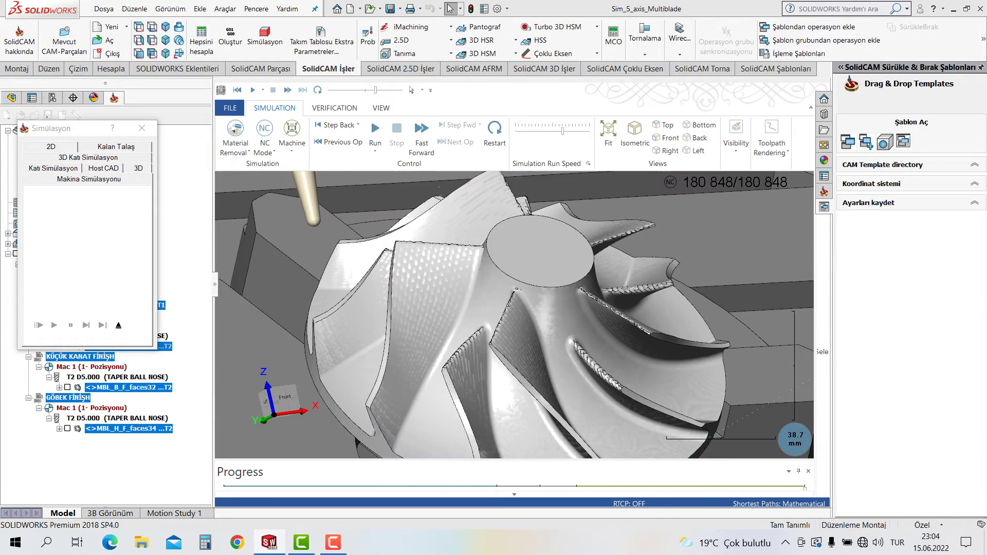
{"action": "scroll", "coordinate": [514, 316], "scroll_direction": "down", "scroll_amount": 5}
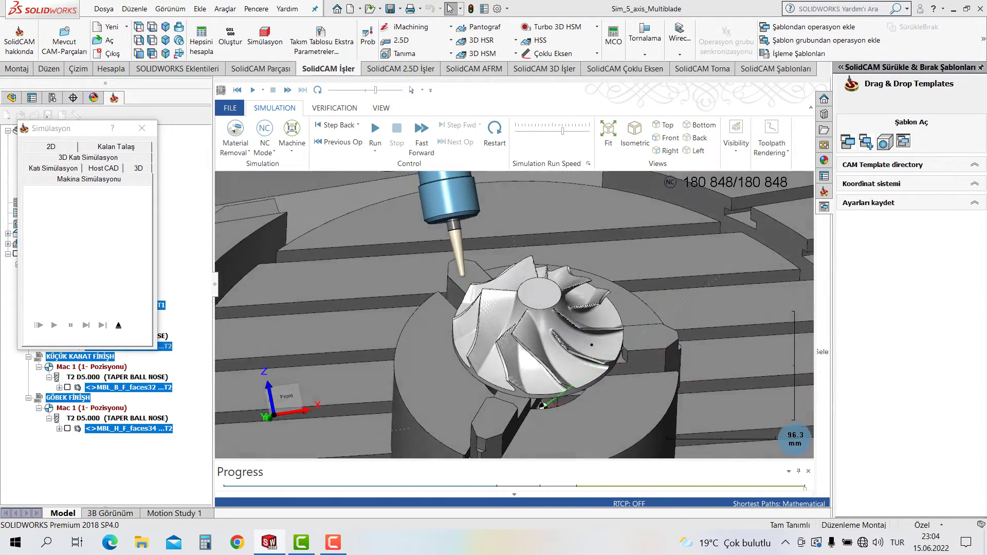
{"action": "middle_click_drag", "start_coordinate": [543, 406], "coordinate": [545, 432]}
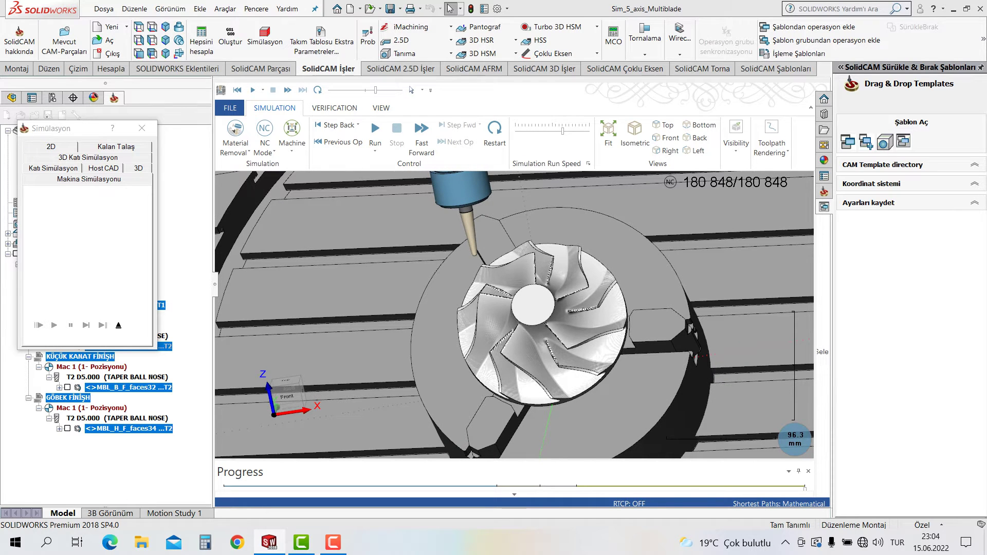
Step: Close the simulation and post G-code for MBL_B_F_faces29, accepting the default file name and the axis-limit warning
{"action": "left_click", "coordinate": [142, 128]}
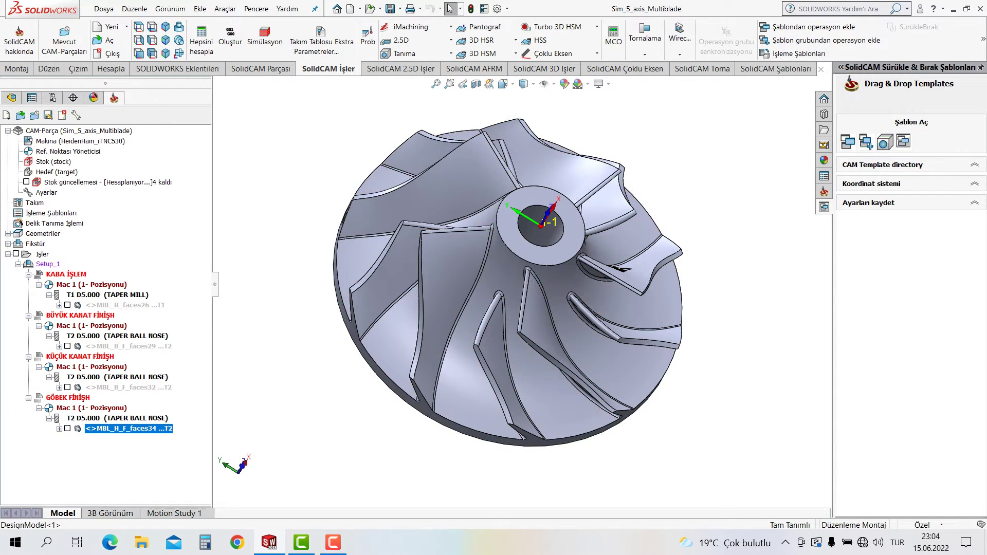
{"action": "right_click", "coordinate": [98, 346]}
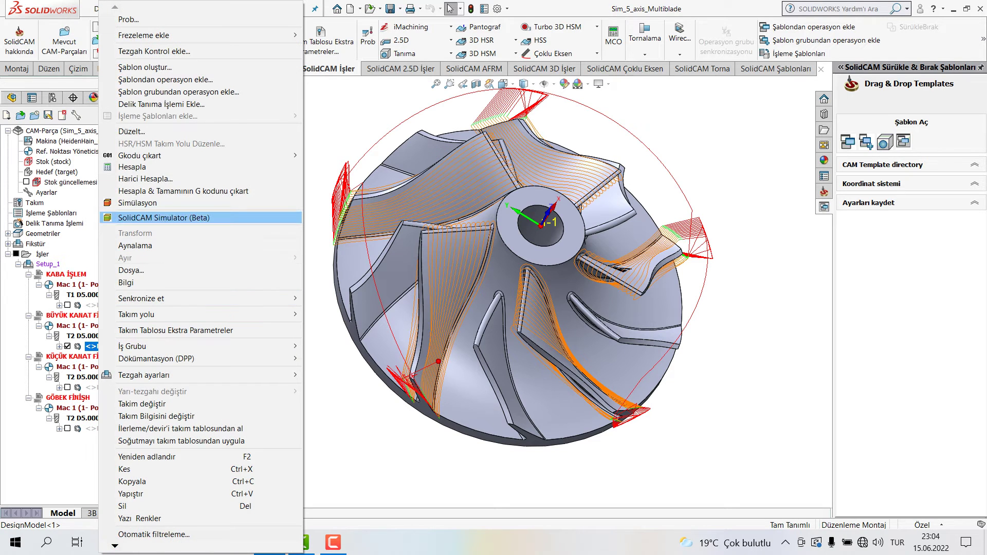
{"action": "left_click", "coordinate": [329, 156]}
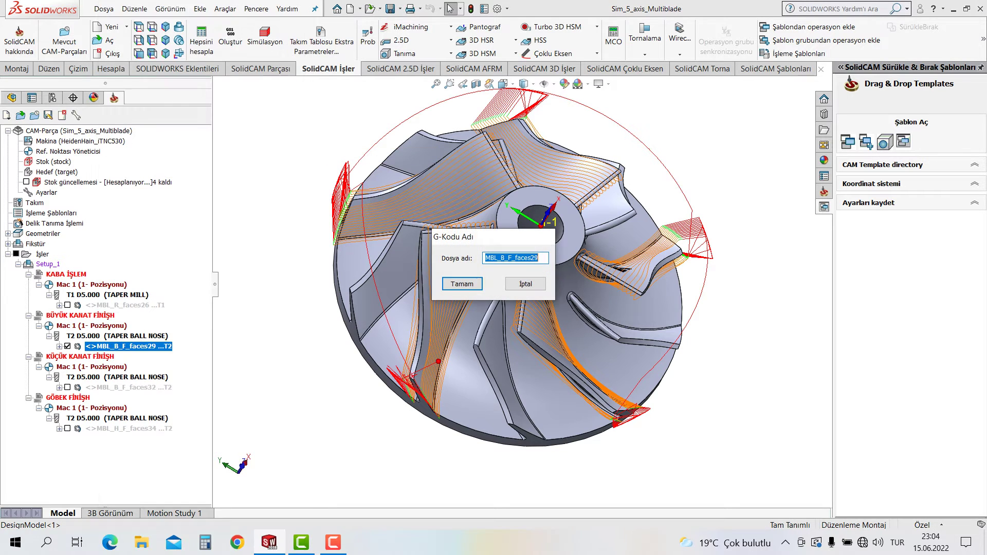
{"action": "left_click", "coordinate": [461, 283]}
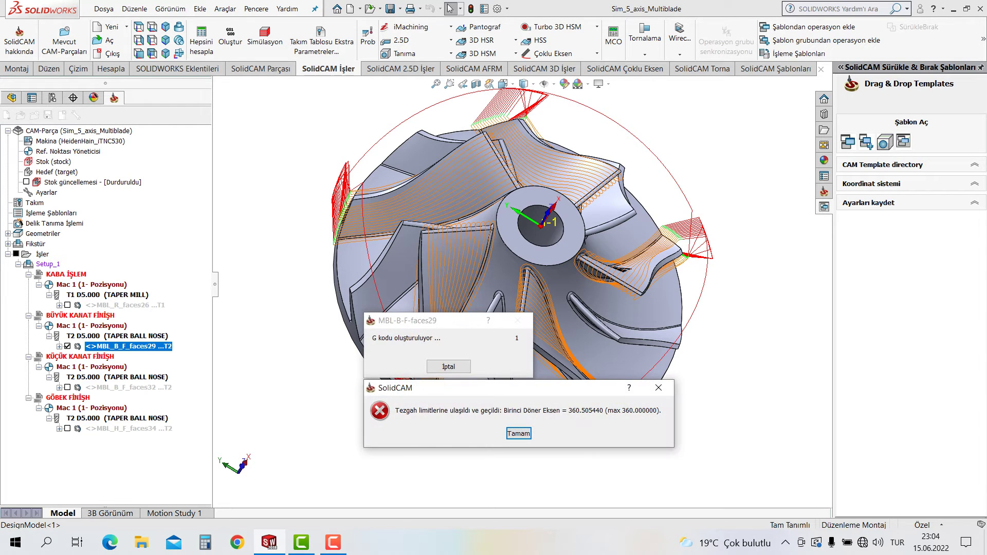
{"action": "key", "text": "Return"}
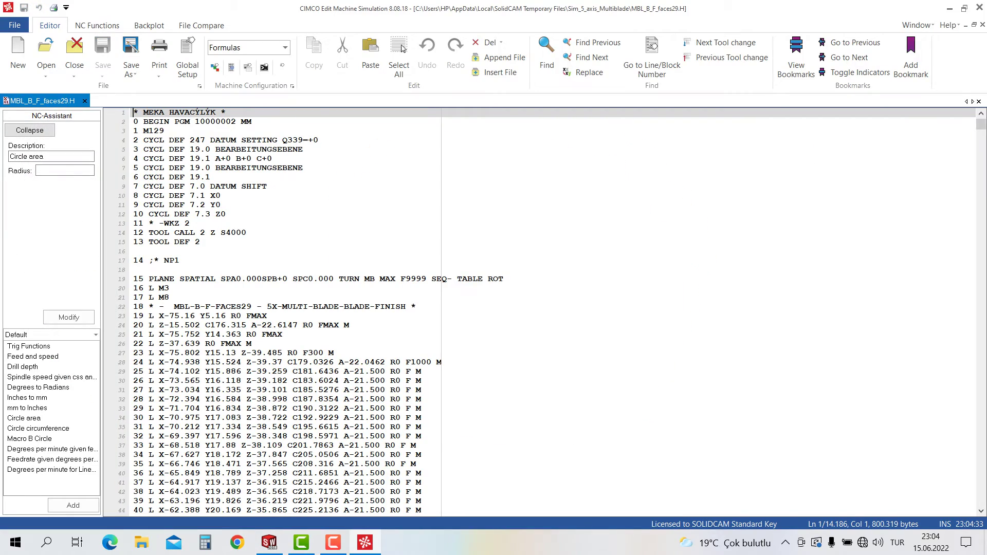
Step: Review the MBL_B_F_faces29.H program around lines 43–51 in CIMCO Edit, then close the editor
{"action": "scroll", "coordinate": [403, 48], "scroll_direction": "down", "scroll_amount": 3}
{"action": "scroll", "coordinate": [402, 48], "scroll_direction": "down", "scroll_amount": 4}
{"action": "scroll", "coordinate": [403, 48], "scroll_direction": "down", "scroll_amount": 1}
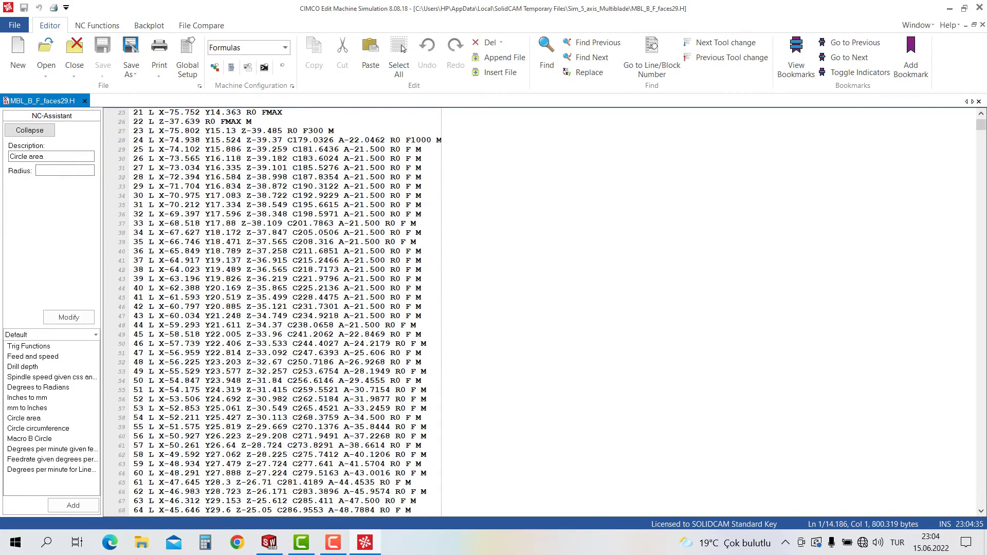
{"action": "scroll", "coordinate": [403, 48], "scroll_direction": "down", "scroll_amount": 1}
{"action": "left_click_drag", "start_coordinate": [158, 316], "coordinate": [195, 316]}
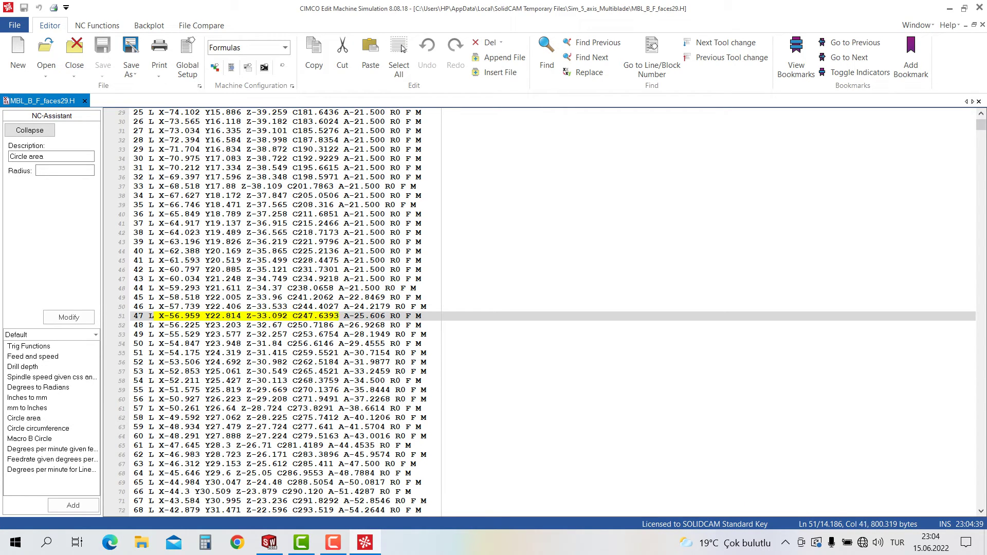
{"action": "key", "text": "ctrl+shift+Right"}
{"action": "key", "text": "ctrl+shift+Right"}
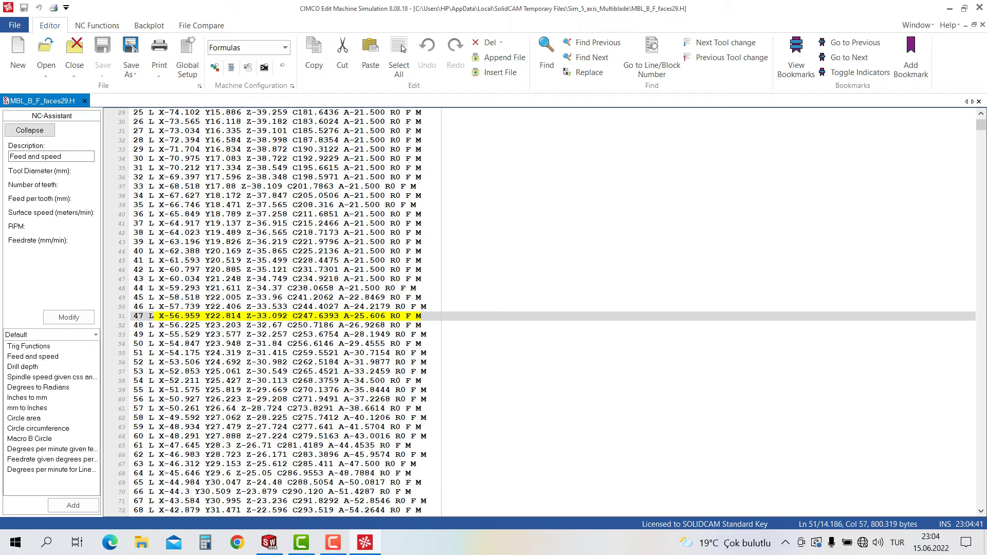
{"action": "key", "text": "Up"}
{"action": "key", "text": "Up"}
{"action": "key", "text": "Up"}
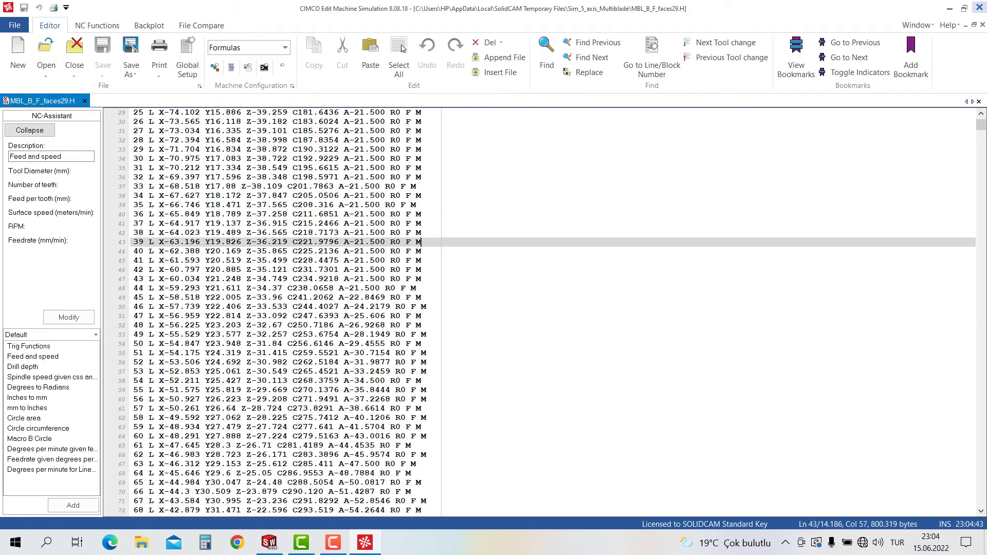
{"action": "key", "text": "alt+F4"}
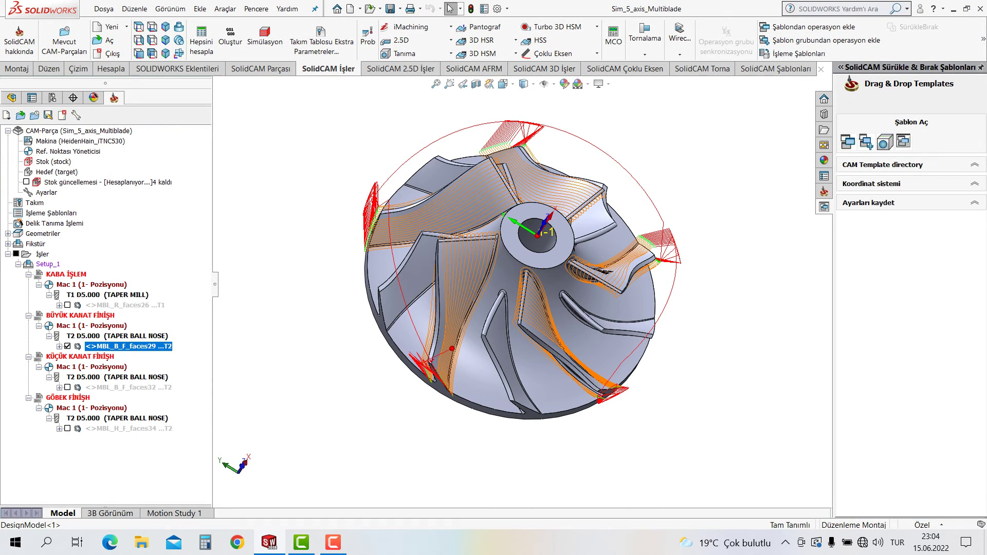
Step: Select all four operations, from hub finish MBL_H_F_faces34 up to MBL_R_faces26, and display their toolpaths together
{"action": "key", "text": "Down"}
{"action": "key", "text": "Down"}
{"action": "key", "text": "Down"}
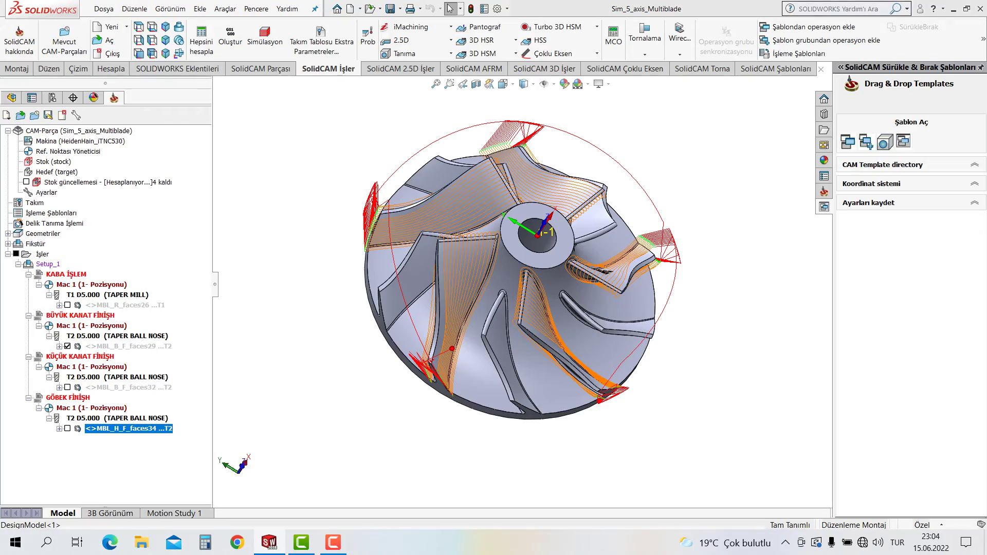
{"action": "key", "text": "shift+Up"}
{"action": "key", "text": "shift+Up"}
{"action": "key", "text": "shift+Up"}
{"action": "key", "text": "space"}
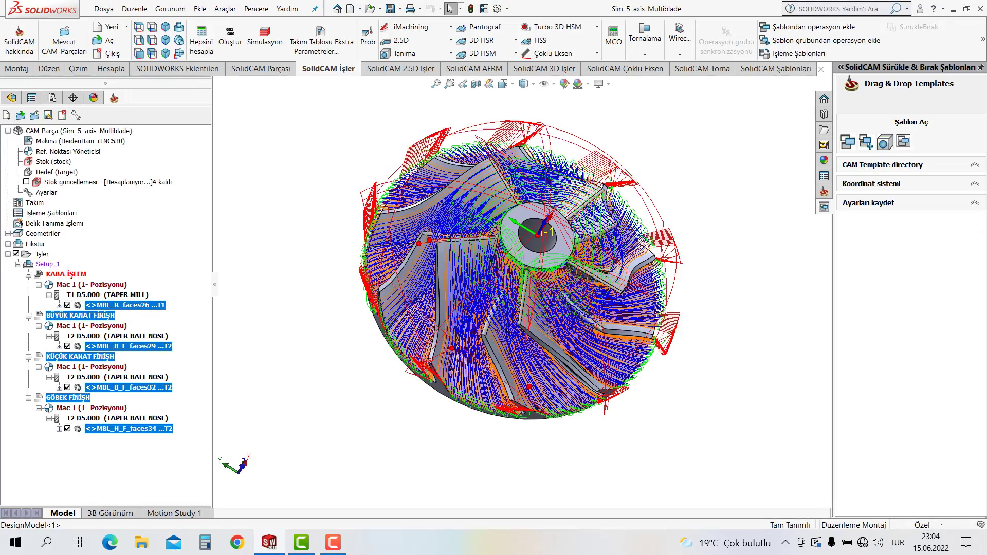
{"action": "key", "text": "ctrl+7"}
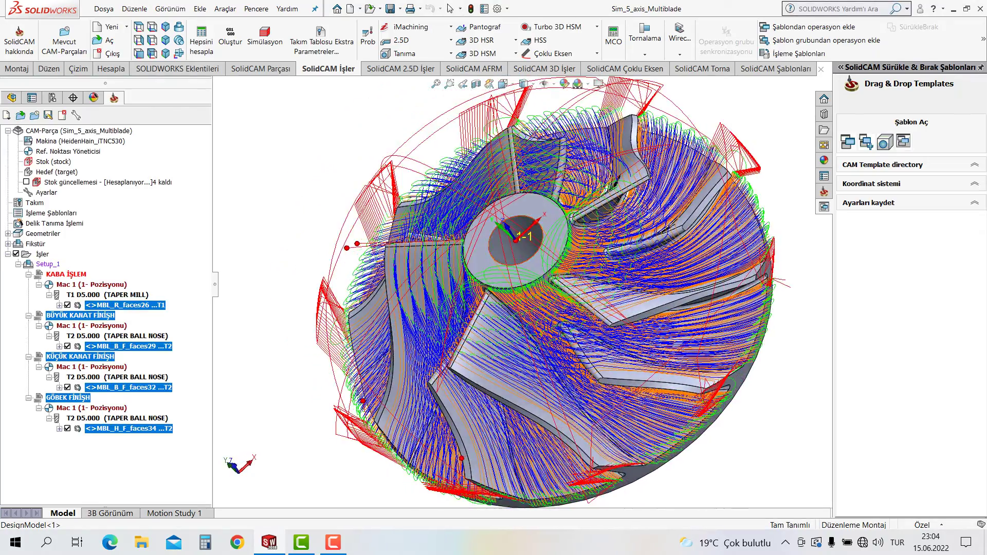
{"action": "left_click", "coordinate": [42, 254]}
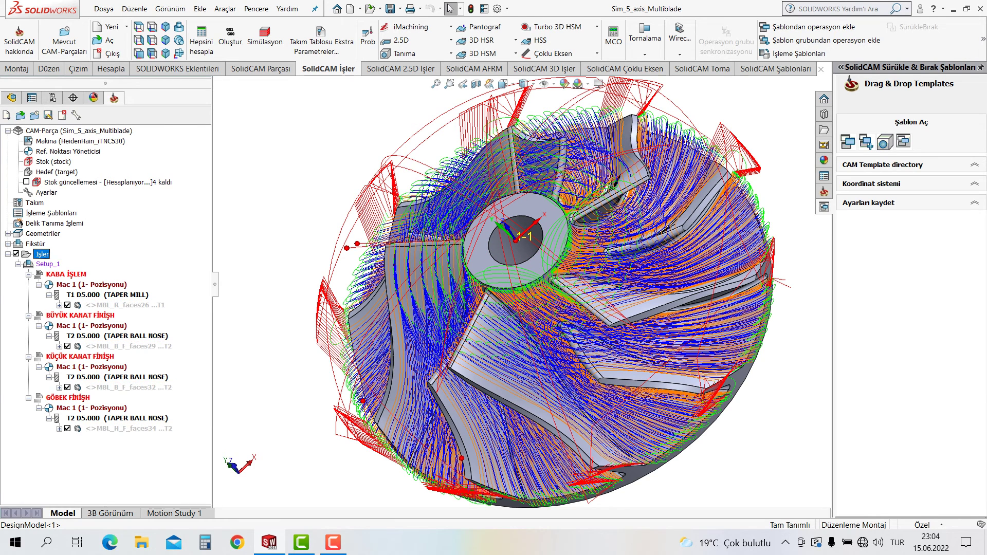